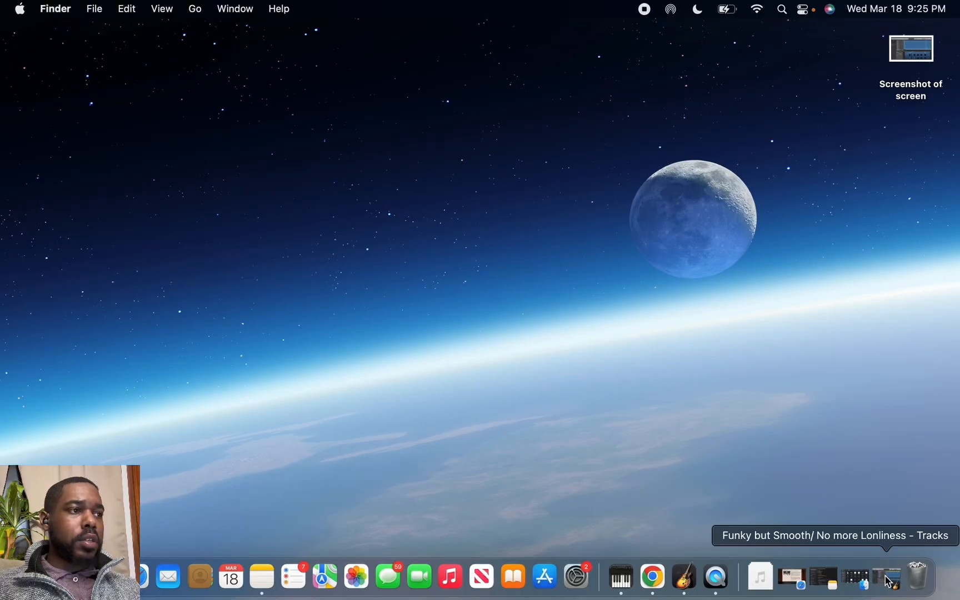
Step: Switch to the GarageBand project, return the playhead to the start and rename the Audio 1 track "Kick"
click(889, 581)
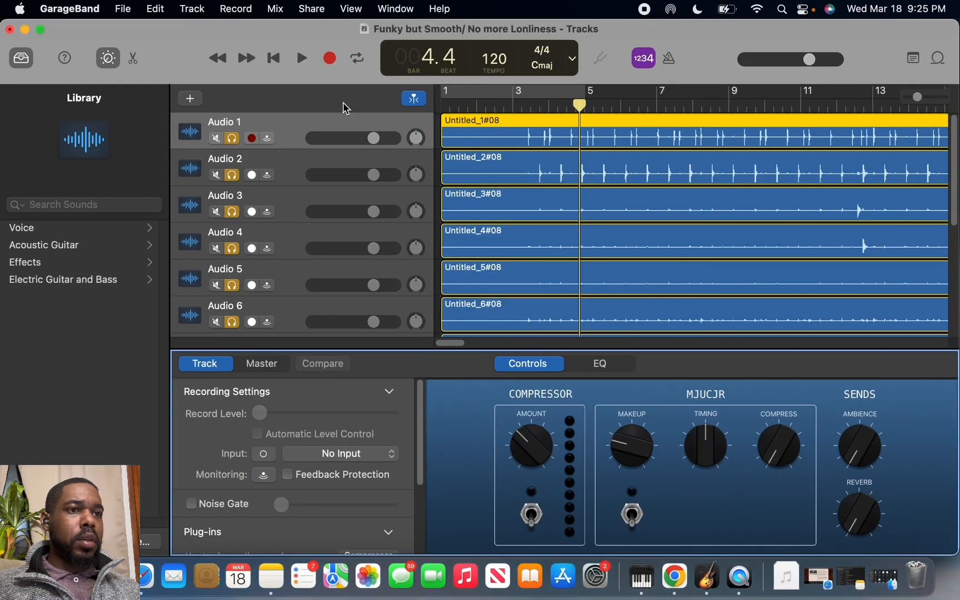
click(273, 60)
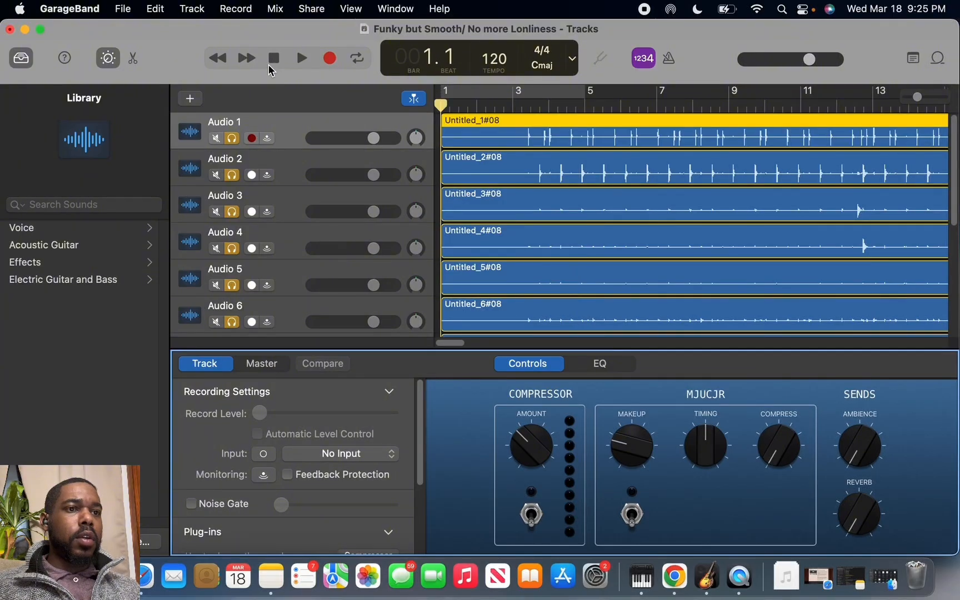
right_click(238, 122)
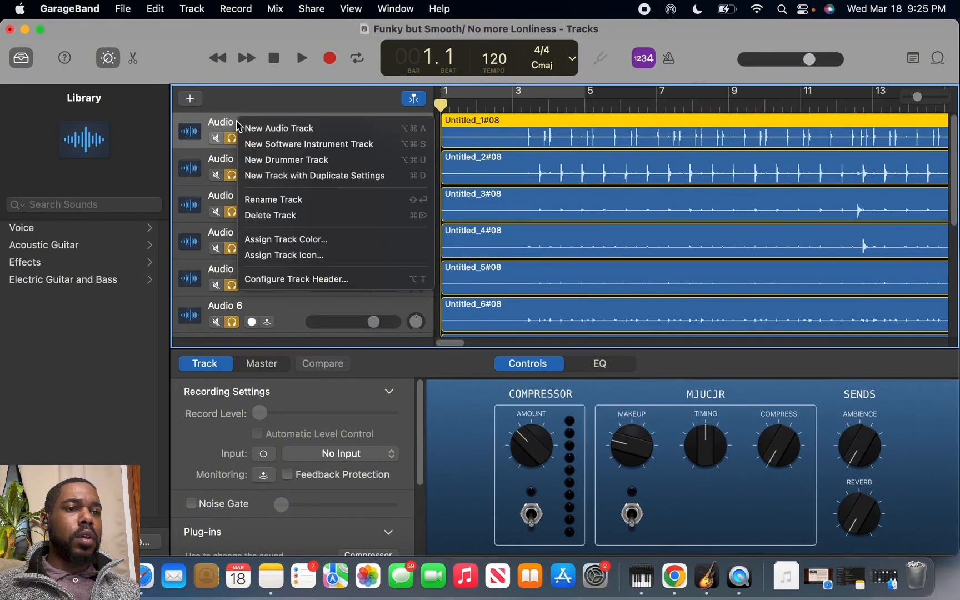
click(301, 206)
text(Kick)
Step: Rename the Audio 2 track "Snare" and the Audio 3 track "Tom 1"
click(243, 159)
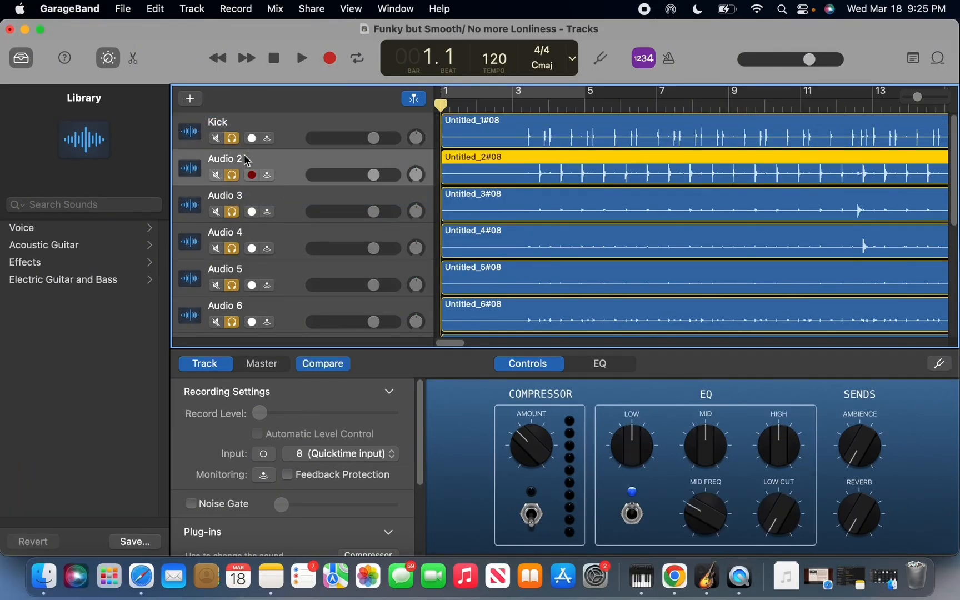
right_click(245, 158)
click(300, 235)
text(Snare)
right_click(278, 195)
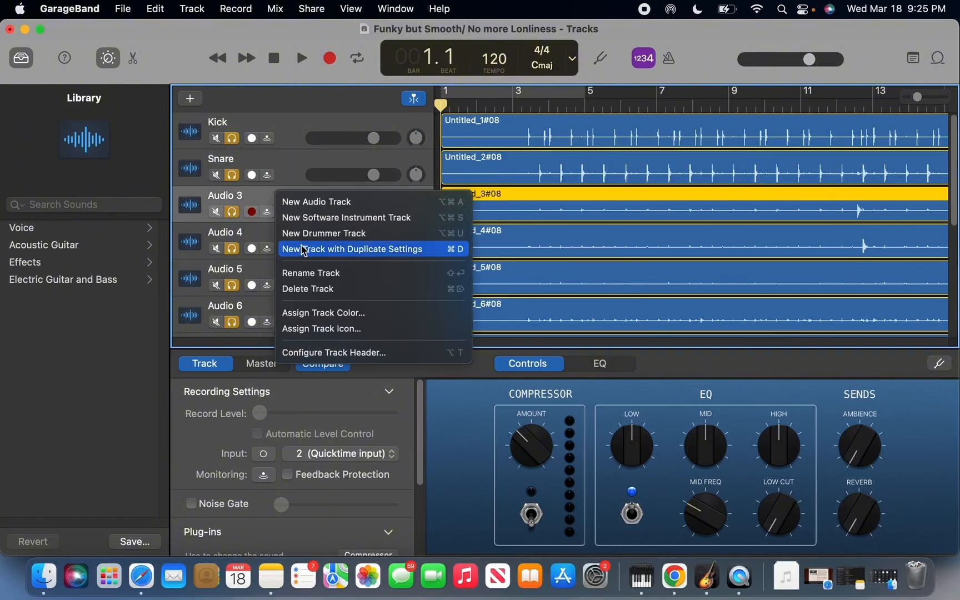
click(311, 272)
text(Tom 1)
Step: Try to rename the Audio 4 track "Tom 2"
click(297, 228)
right_click(297, 227)
click(315, 312)
text(Tom 2)
Step: Rename the Audio 5 track "Tom 3" and the Audio 6 track "Tom 4"
right_click(288, 268)
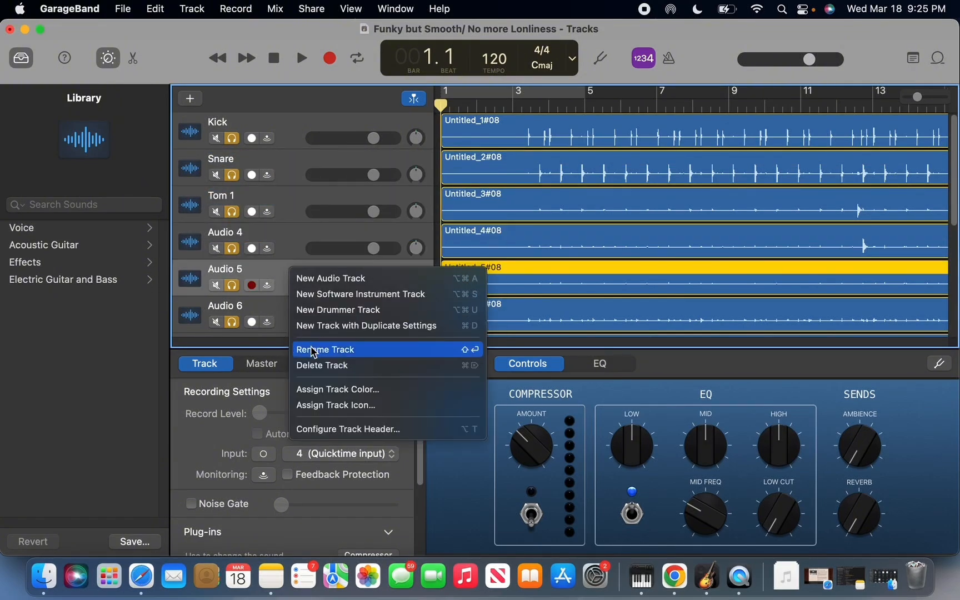
click(312, 350)
text(Tom 3)
right_click(292, 305)
click(320, 382)
text(Tom 4)
Step: Rename the Audio 7 track "Over Head 1" and the Audio 8 track "Over Head 2"
scroll(248, 267, down, 2)
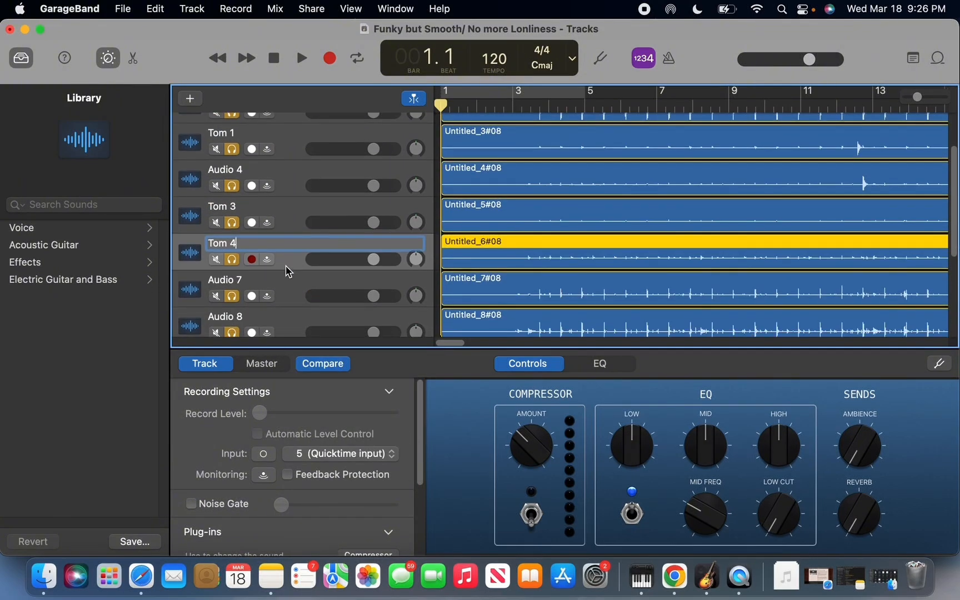
click(248, 287)
right_click(248, 287)
click(319, 362)
text(Over Head 1)
scroll(274, 272, down, 1)
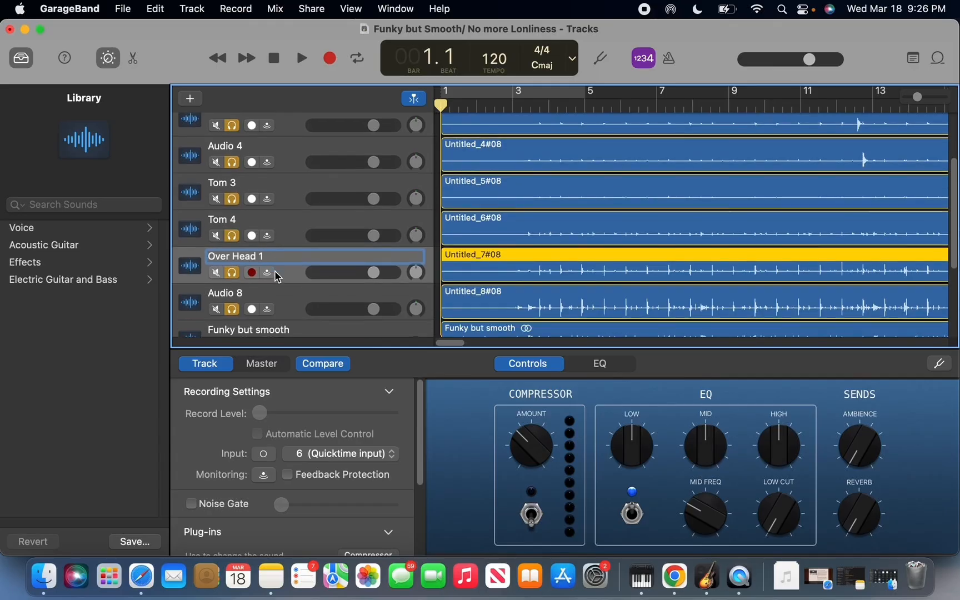
right_click(286, 293)
click(319, 373)
text(Over Head 2)
Step: Apply the Brighten Overheads drum preset in the Channel EQ of the Over Head 1 track and close the plug-in window
scroll(295, 292, up, 5)
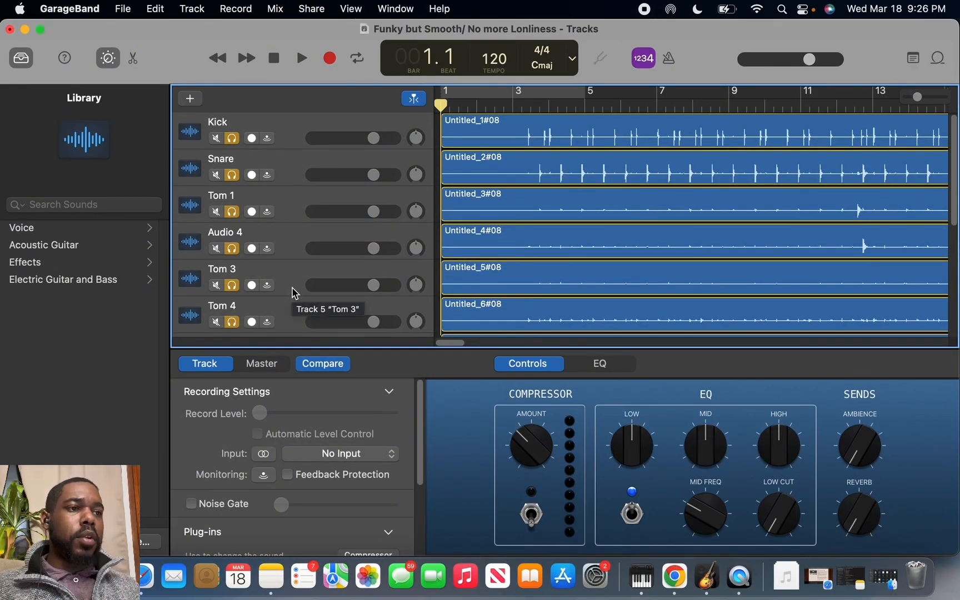
scroll(294, 293, down, 2)
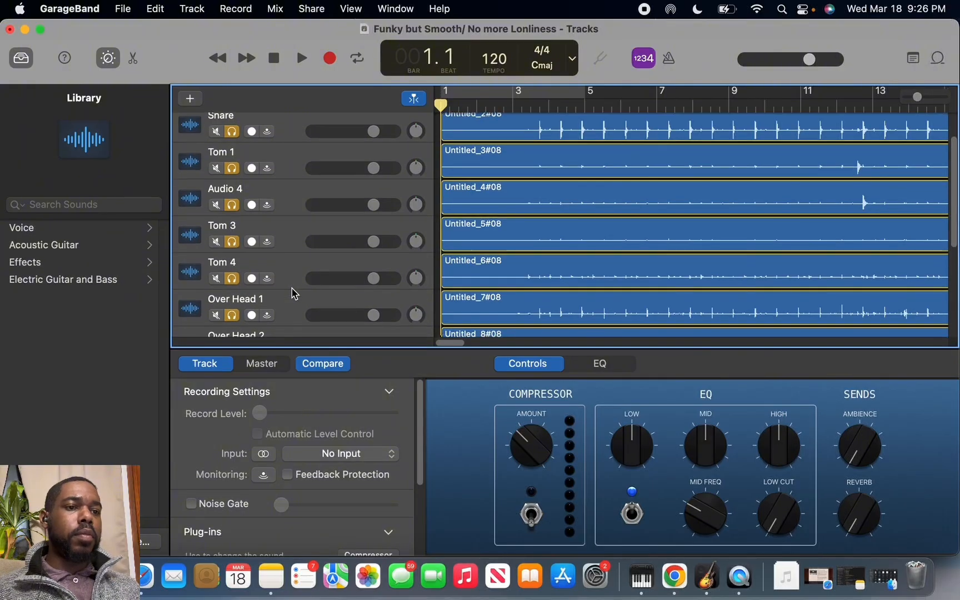
scroll(295, 293, down, 3)
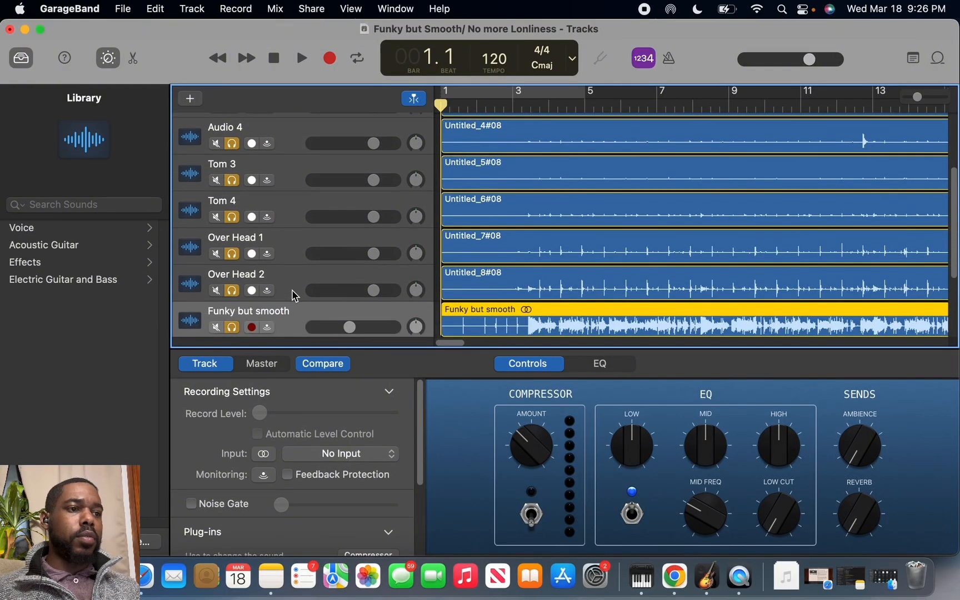
click(292, 243)
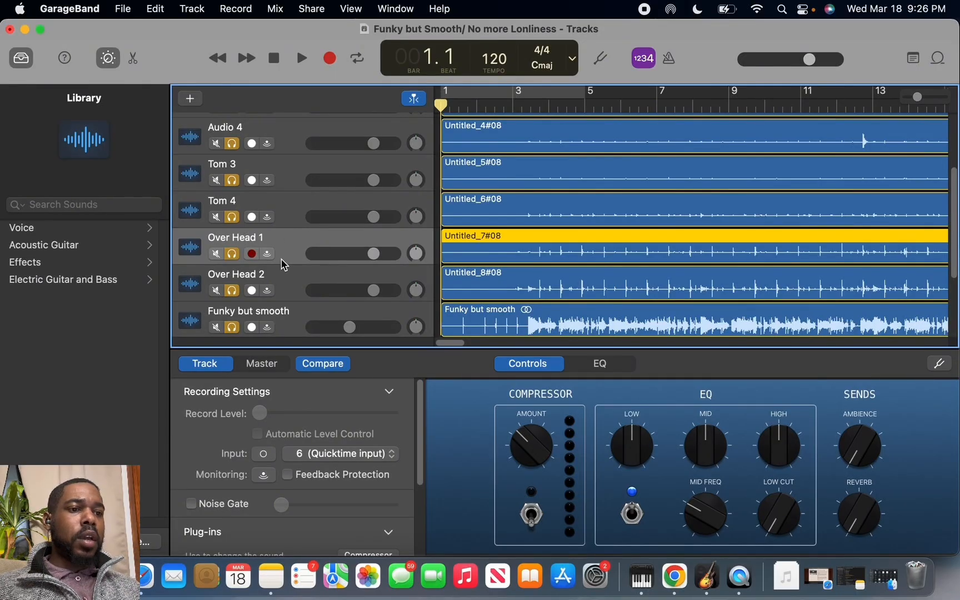
scroll(364, 493, down, 5)
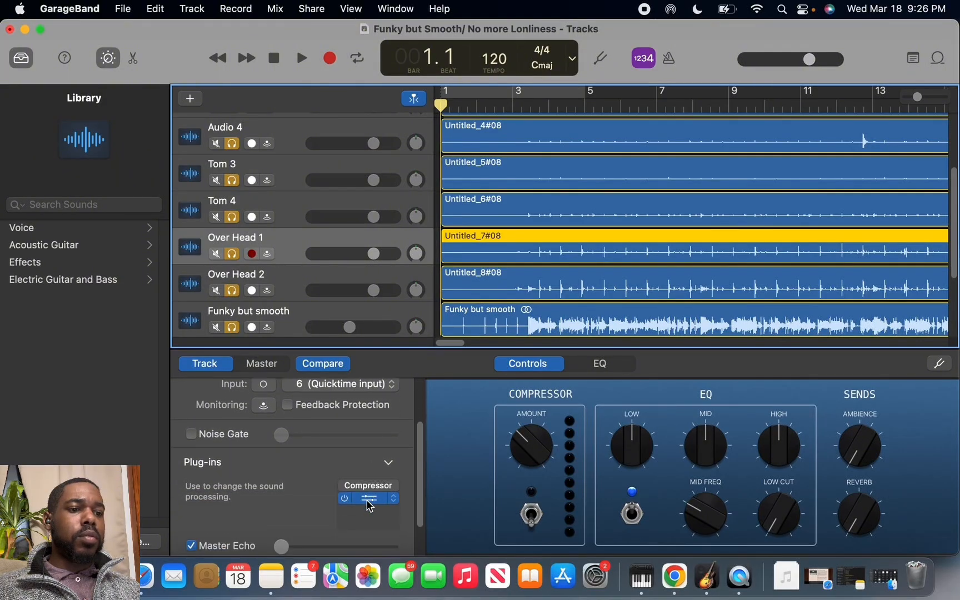
click(370, 504)
click(370, 505)
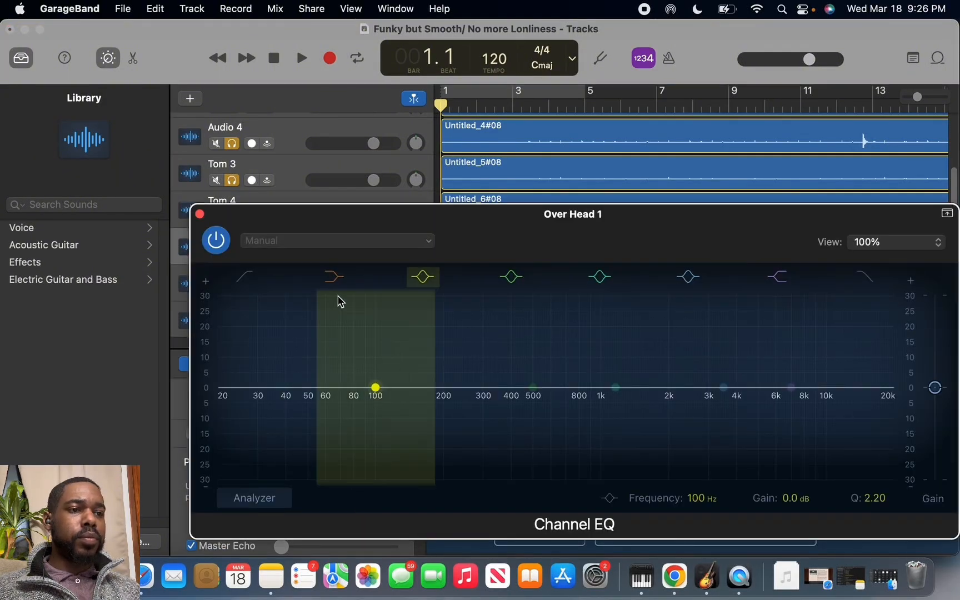
click(432, 245)
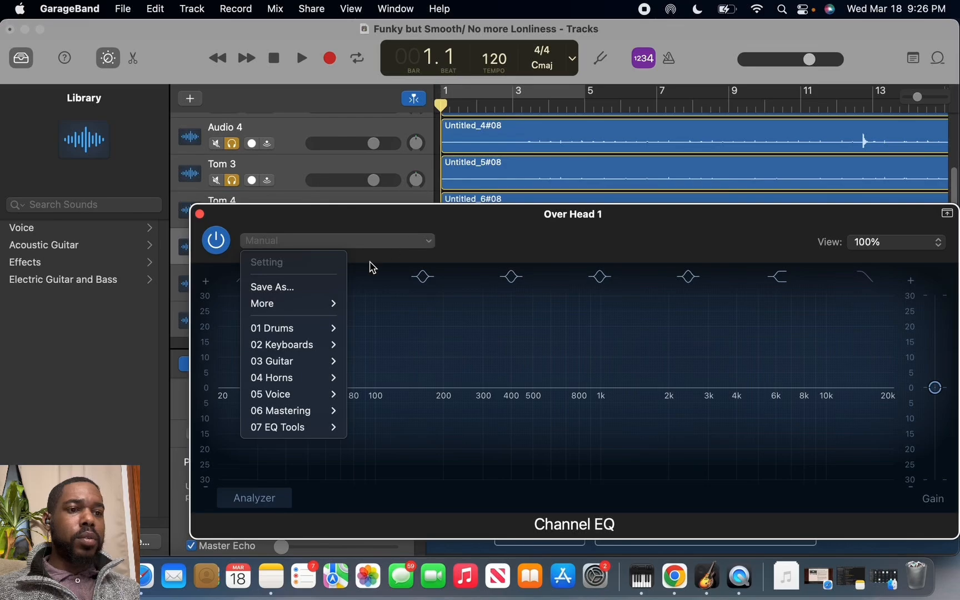
mouse_move(329, 332)
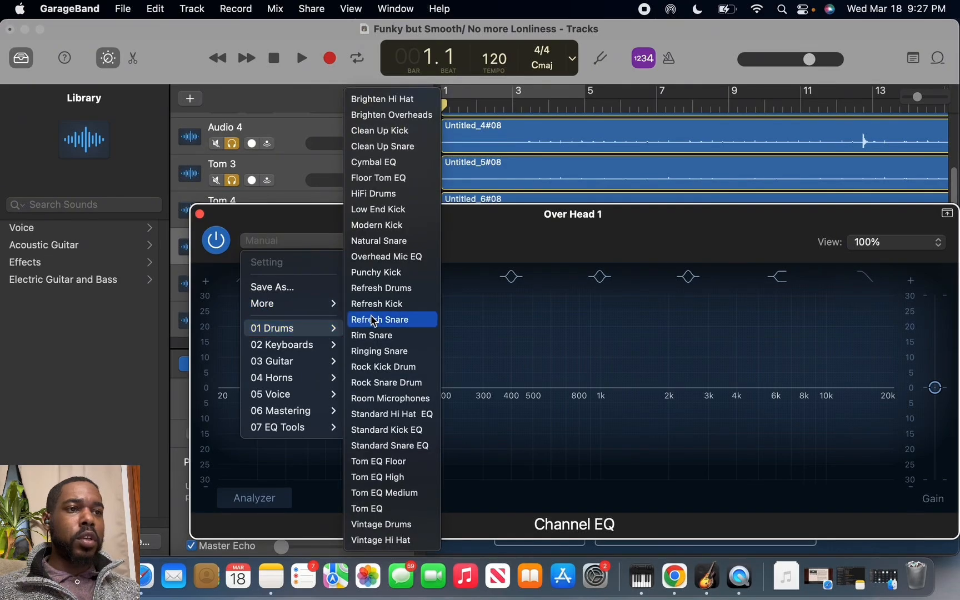
click(392, 116)
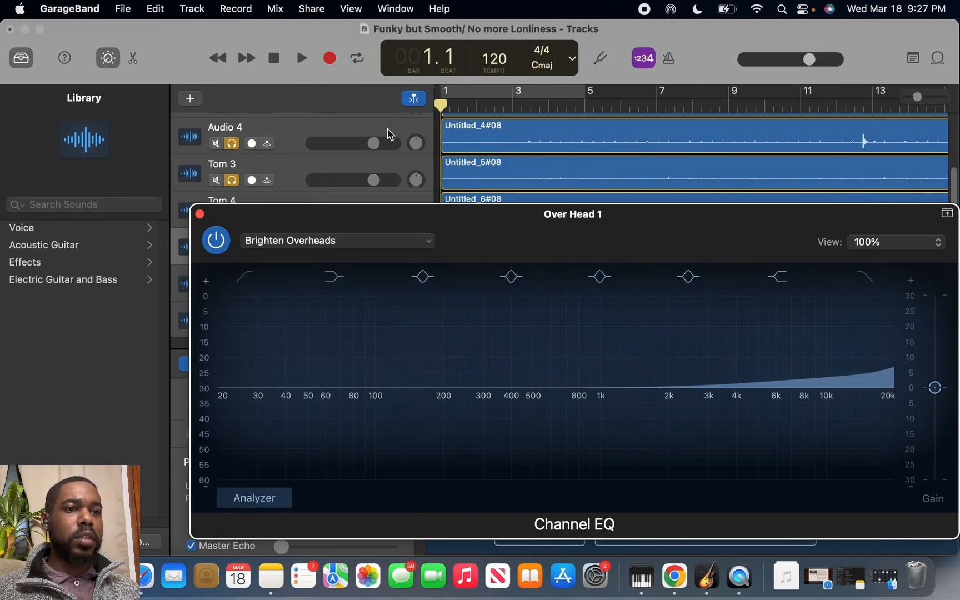
click(199, 214)
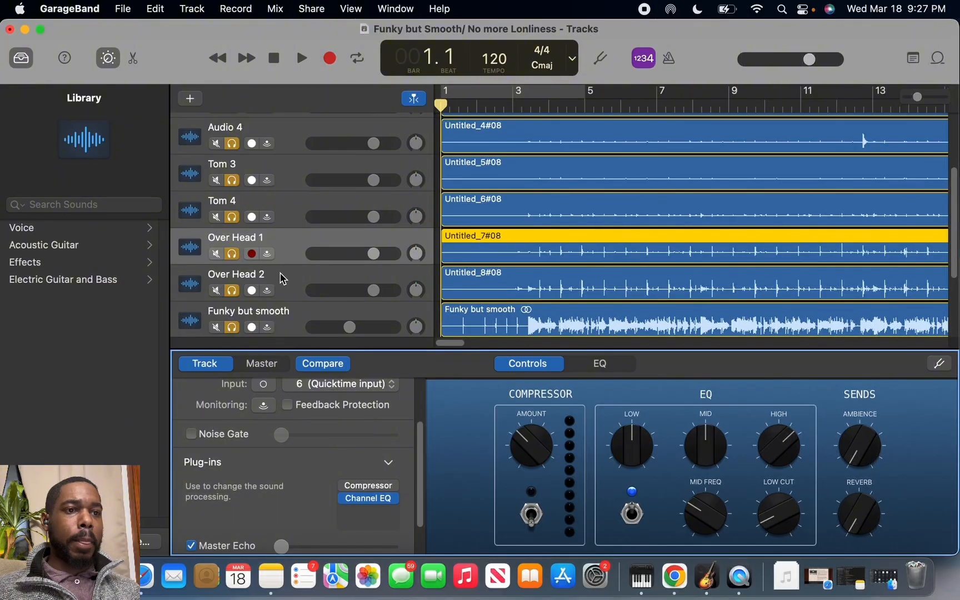
Step: Apply the Brighten Overheads drum preset in the Channel EQ of the Over Head 2 track and close the plug-in window
click(283, 278)
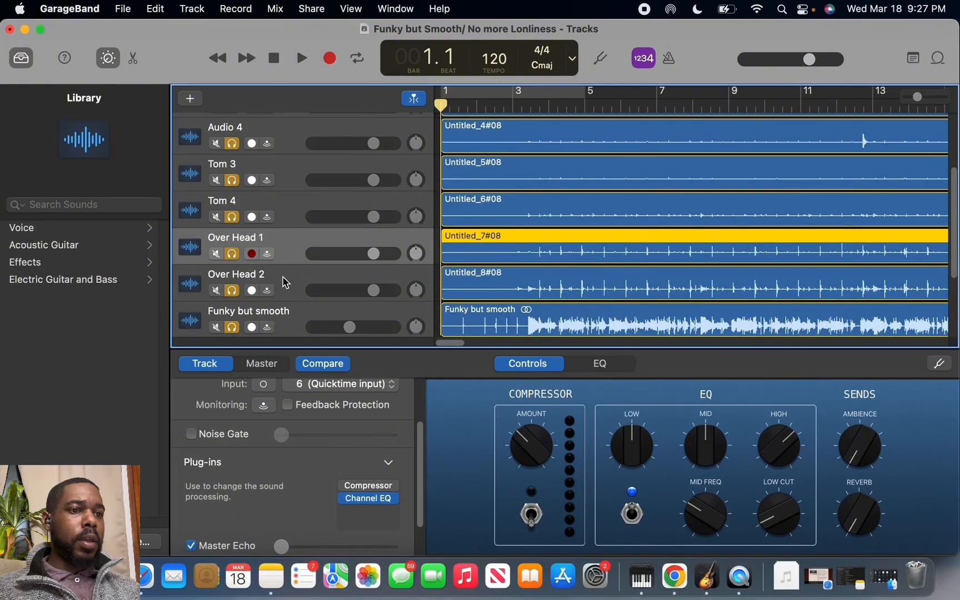
click(366, 497)
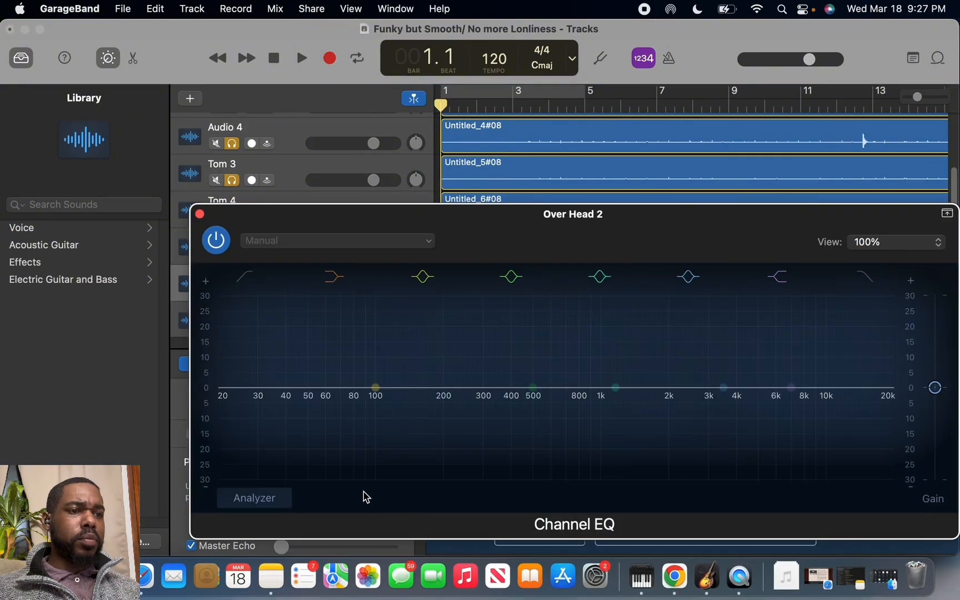
click(428, 242)
mouse_move(326, 334)
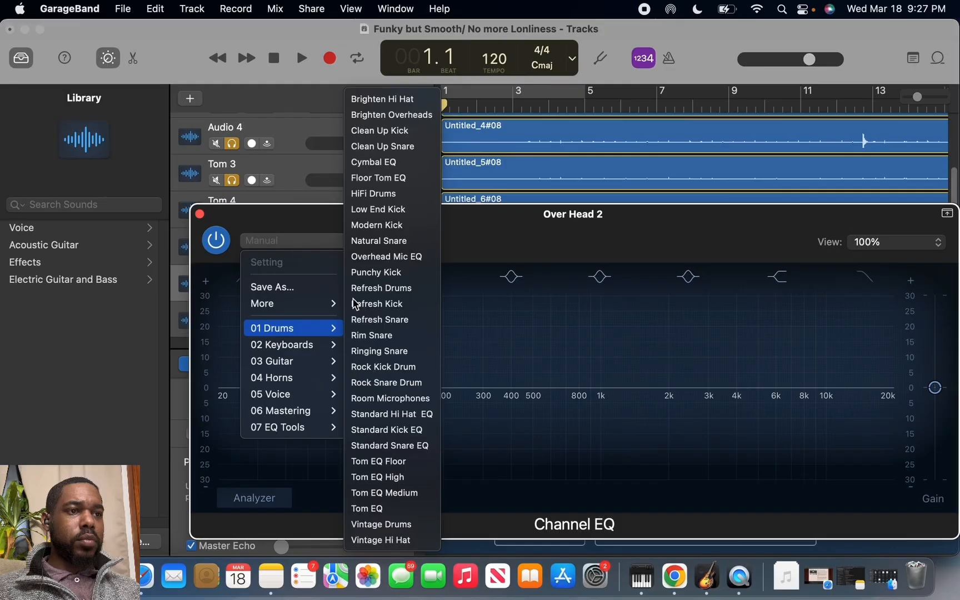
click(387, 115)
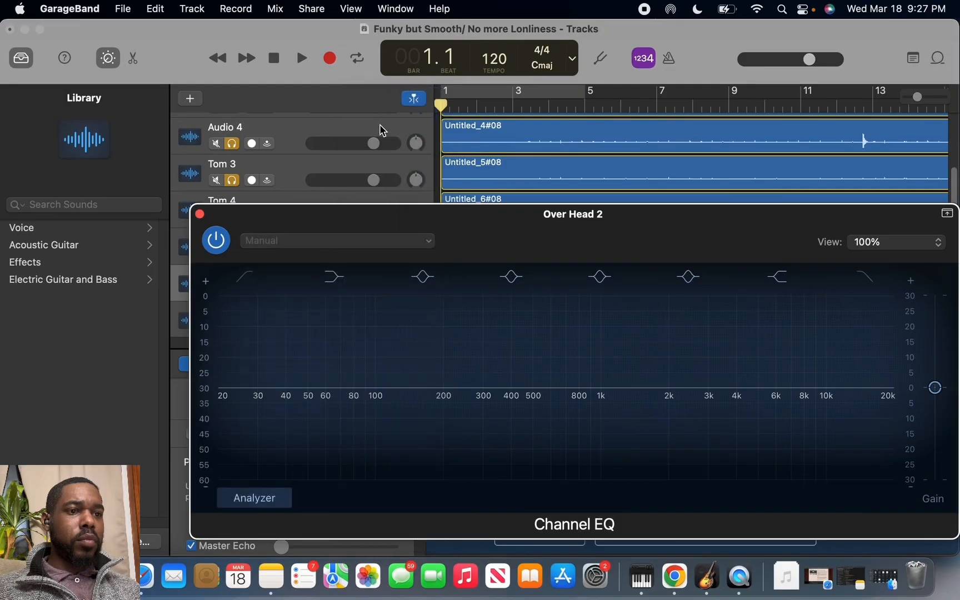
click(200, 214)
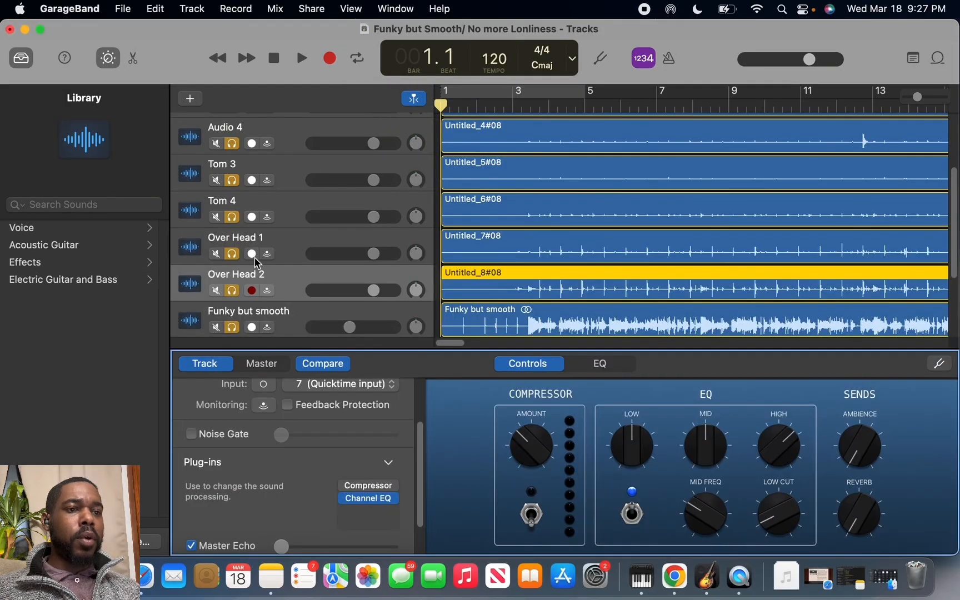
Step: Pan the Over Head 1 track right to about +63 and the Over Head 2 track to the left
click(293, 251)
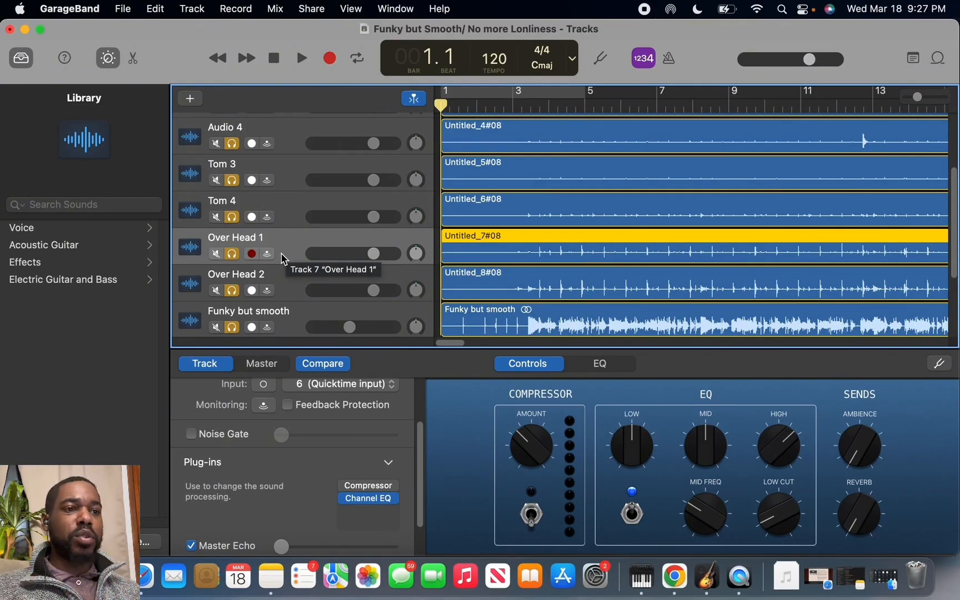
click(283, 275)
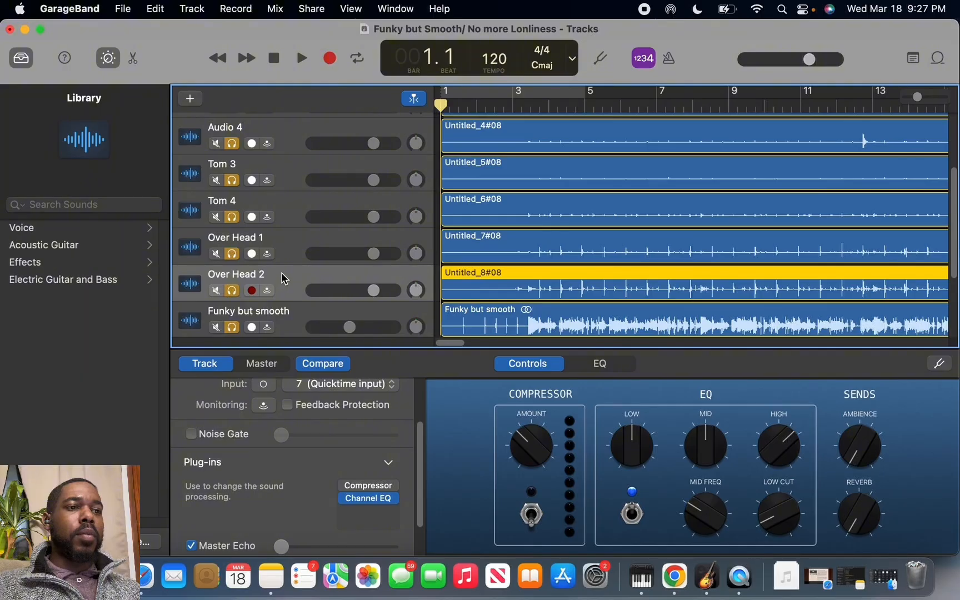
click(416, 254)
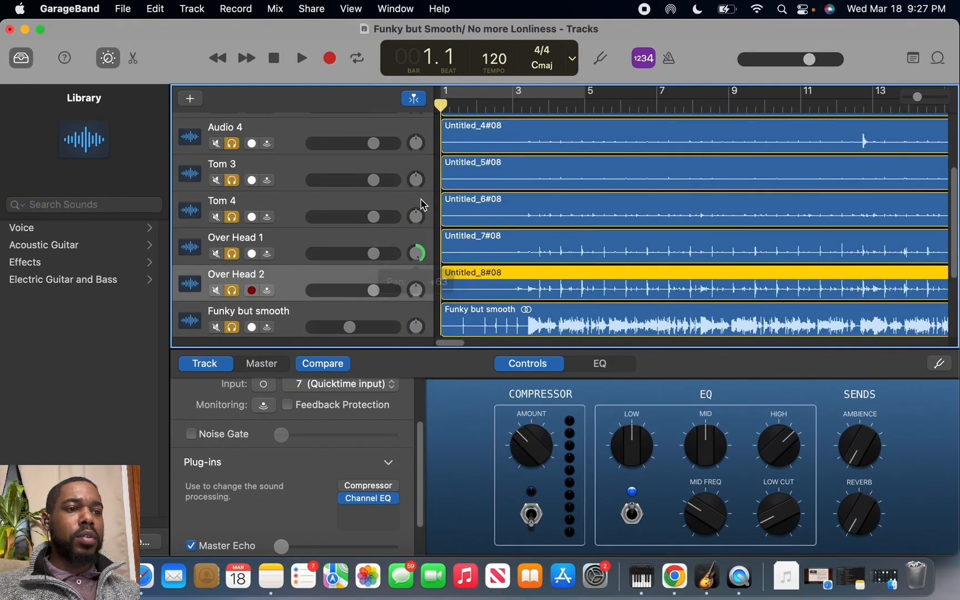
drag(416, 289, 430, 334)
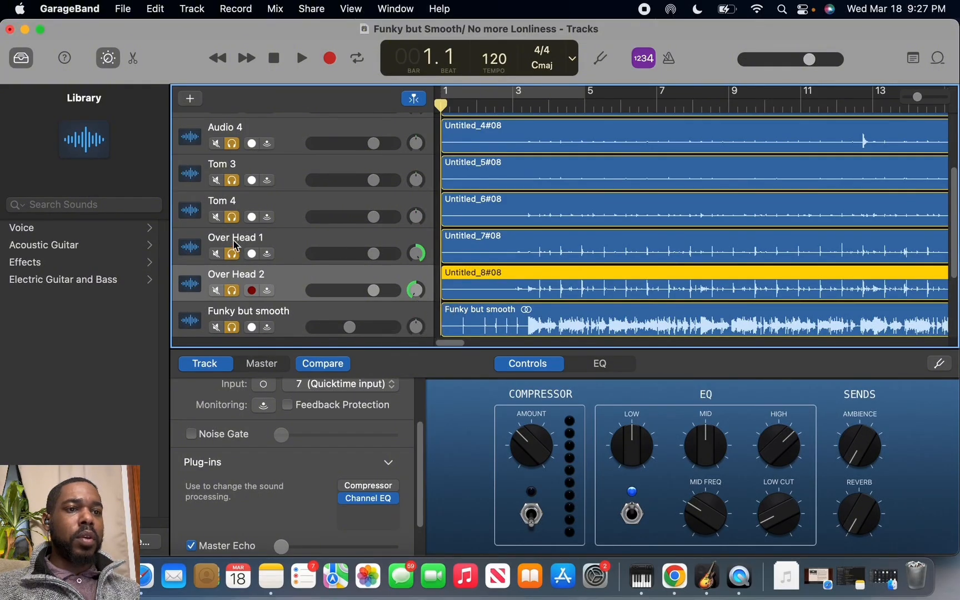
Step: Turn off solo on the Tom 1, Audio 4, Tom 3 and Tom 4 tracks
scroll(251, 187, up, 4)
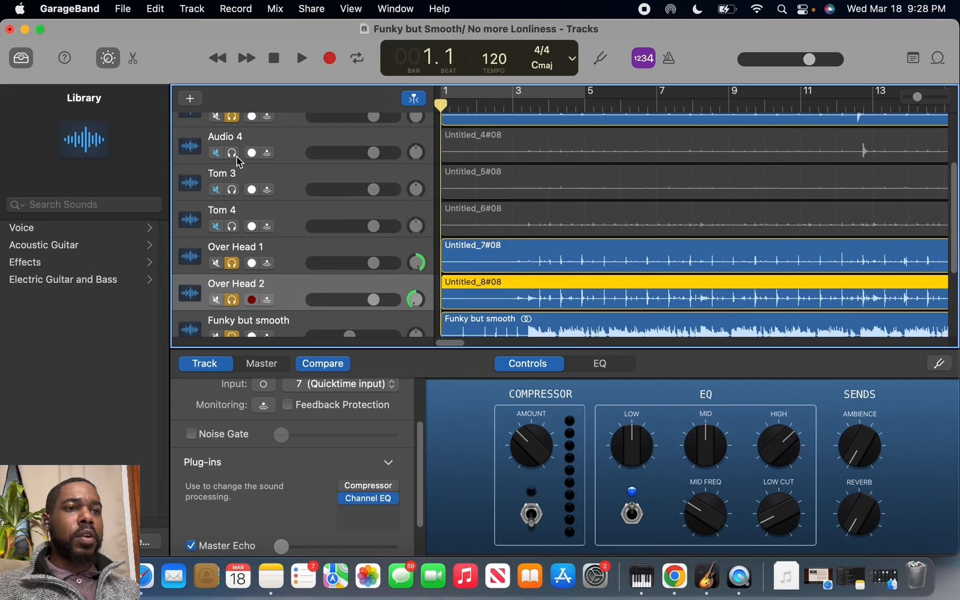
scroll(239, 161, up, 2)
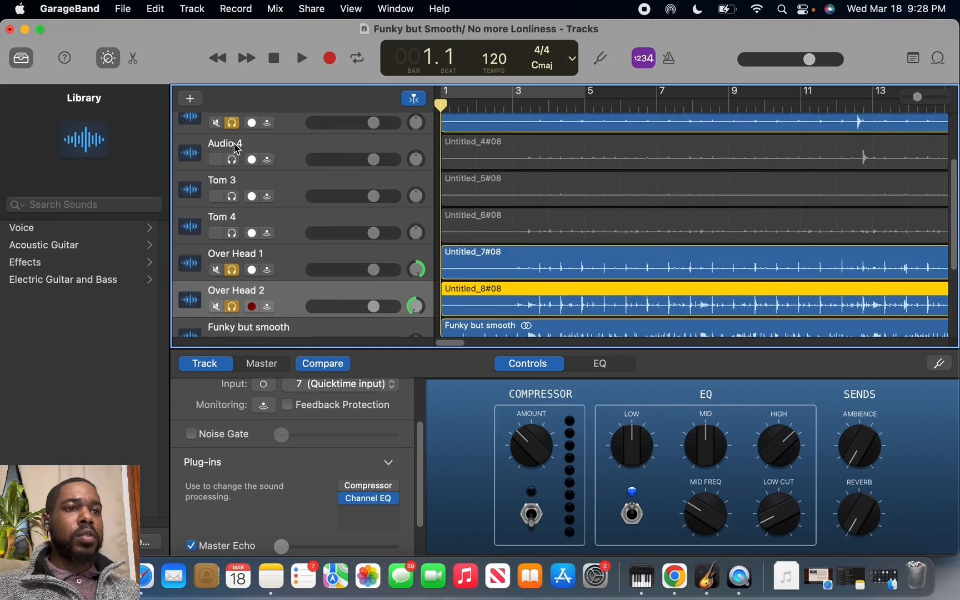
scroll(254, 177, up, 3)
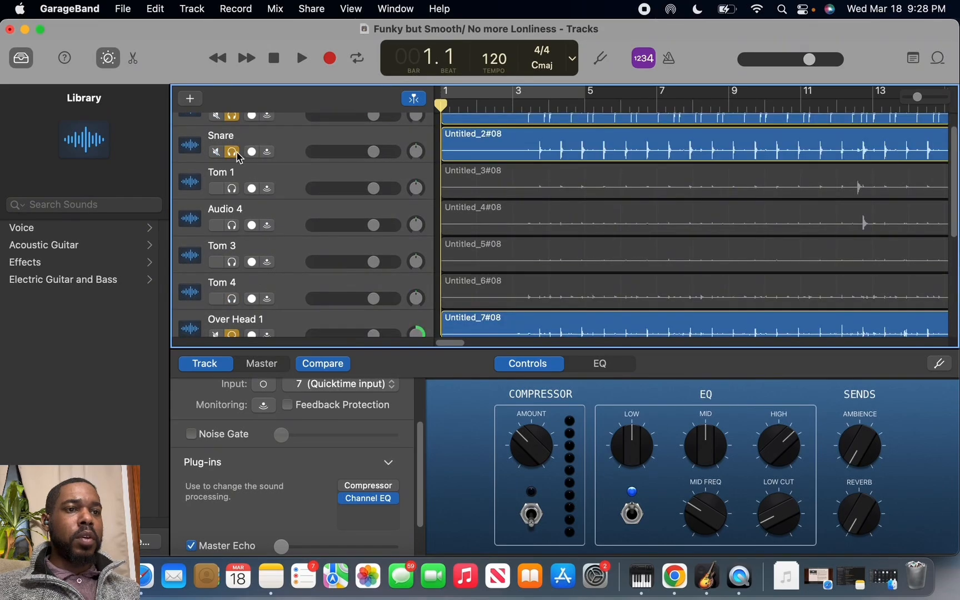
Step: Listen to the overheads with the Funky but smooth track up to about bar 8, and return the playhead to the start
scroll(262, 214, down, 5)
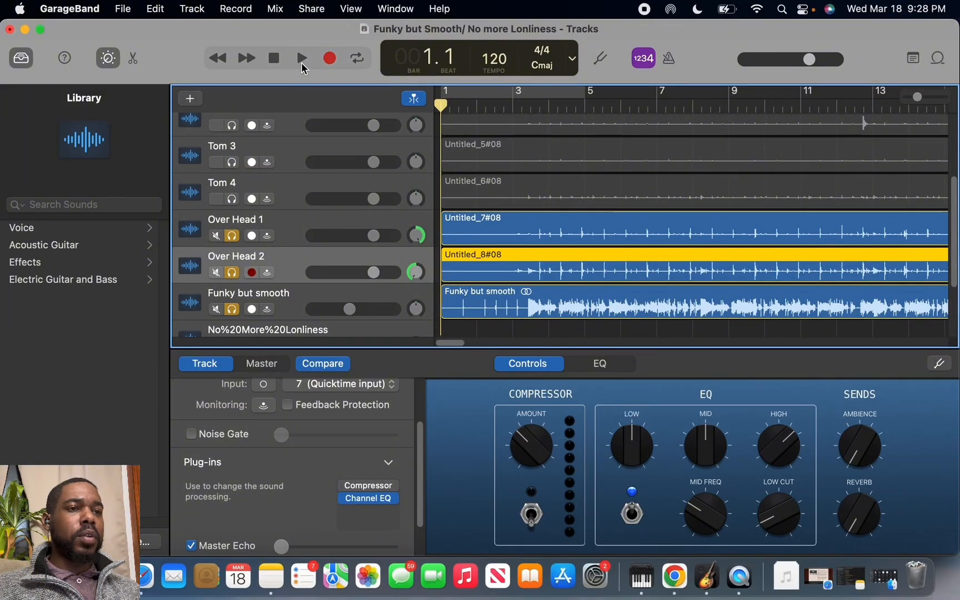
click(303, 61)
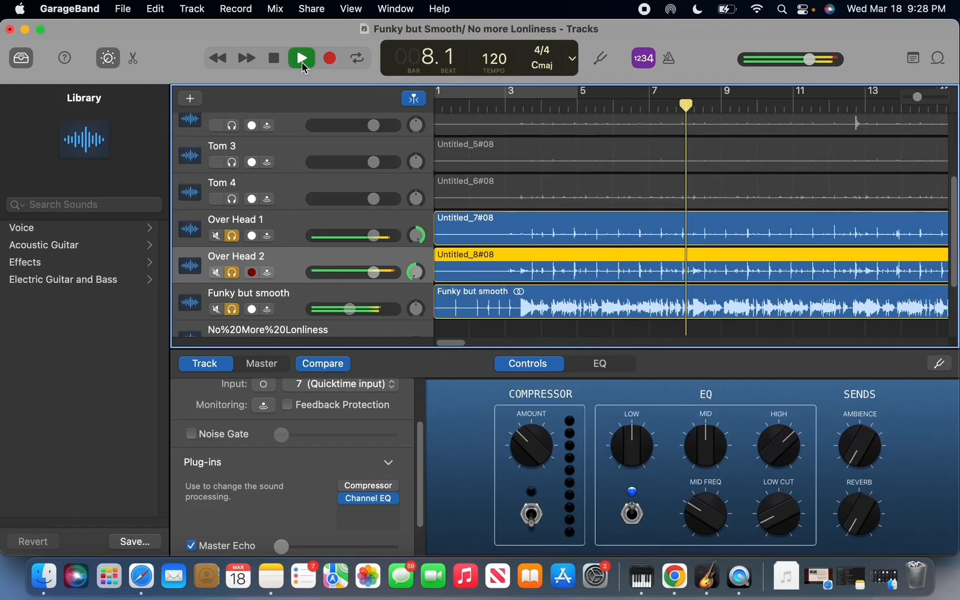
click(301, 61)
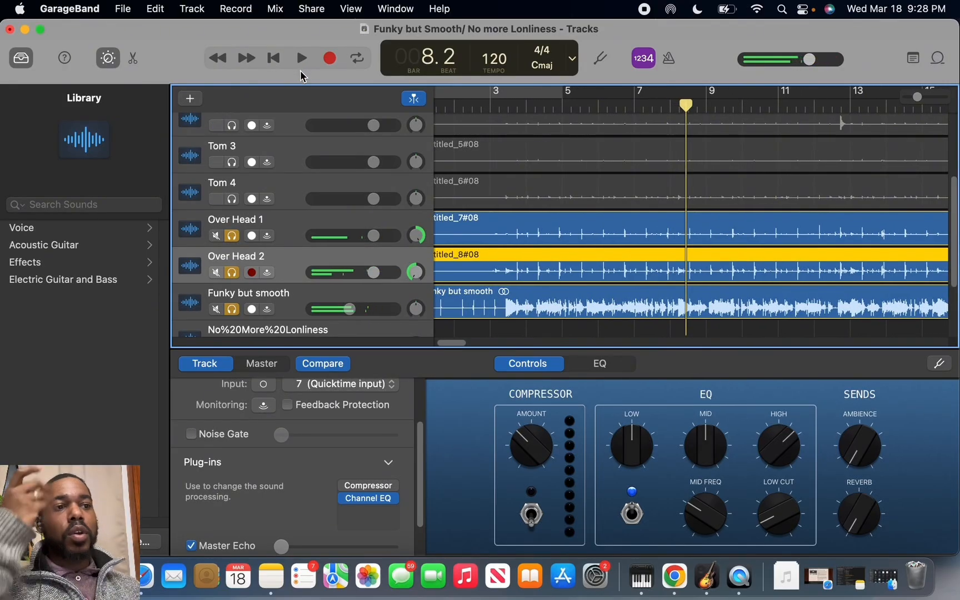
click(273, 59)
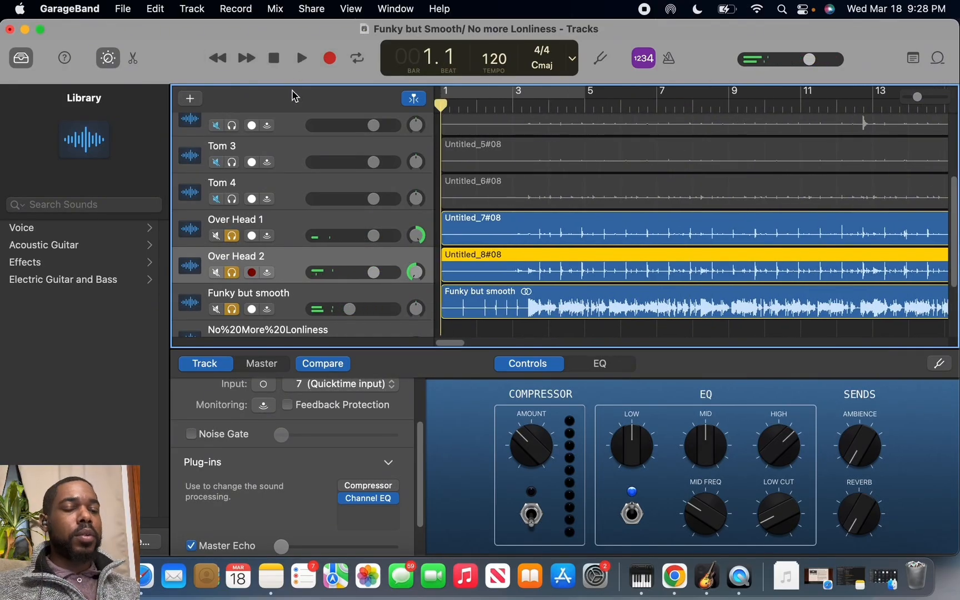
Step: Turn off solo on the Over Head 1 and Over Head 2 tracks
click(233, 238)
click(233, 272)
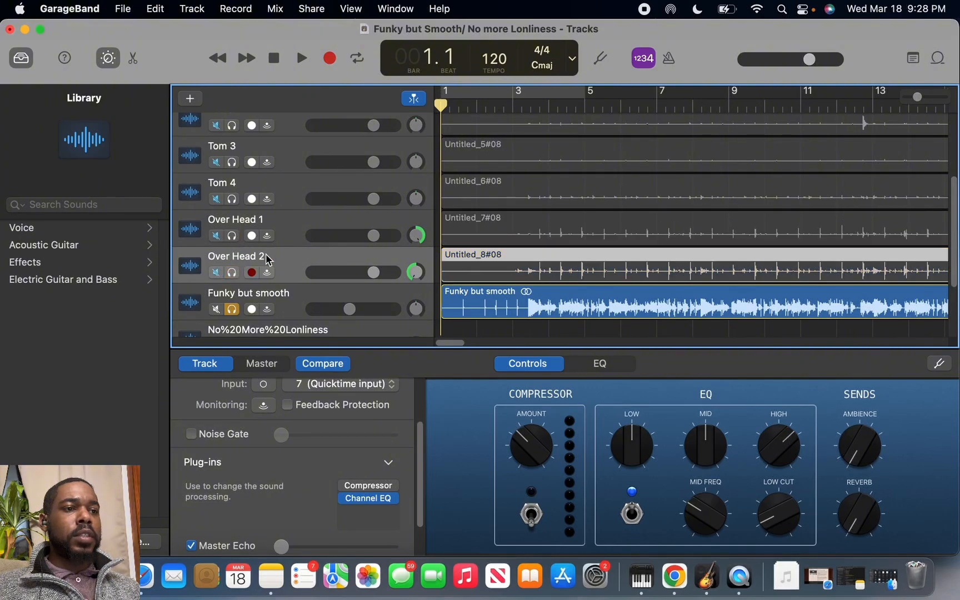
Step: Select the Kick track and turn on its solo
scroll(278, 253, up, 3)
scroll(281, 252, up, 3)
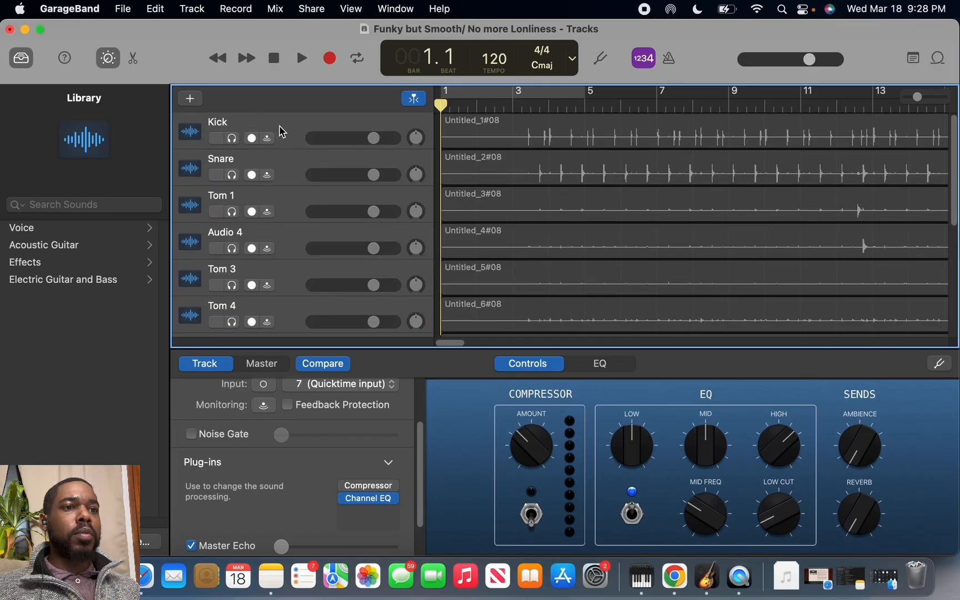
click(281, 130)
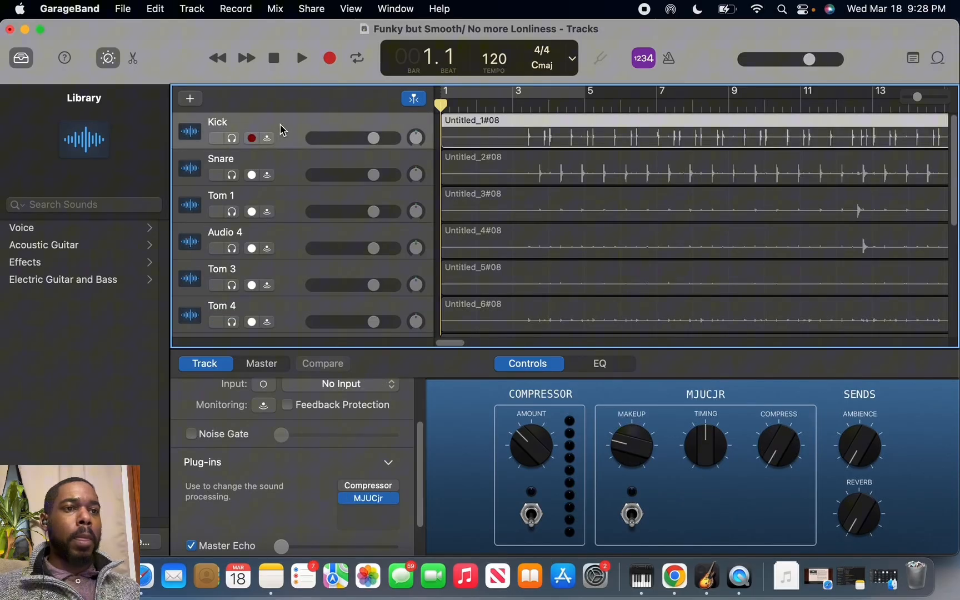
click(234, 138)
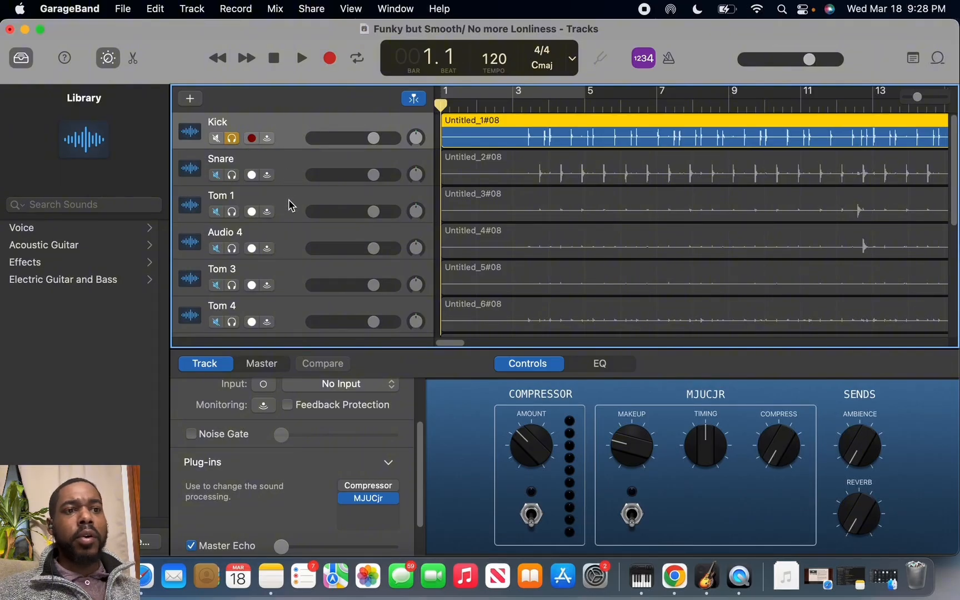
scroll(300, 309, down, 1)
scroll(301, 309, up, 1)
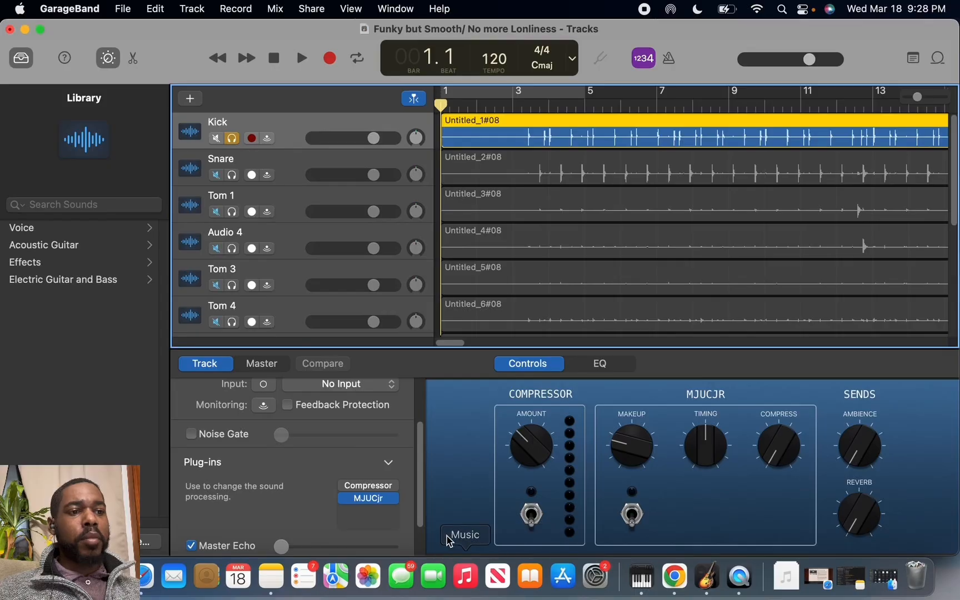
Step: Replace the Kick track's MJUCjr plug-in with the DOTEC-AUDIO DeeGate
mouse_move(401, 505)
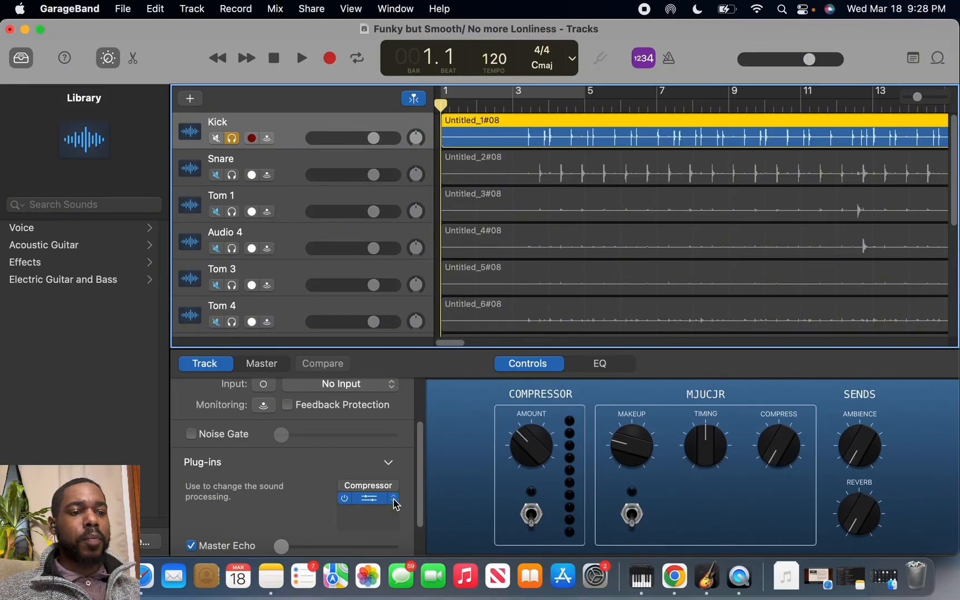
click(395, 503)
mouse_move(395, 540)
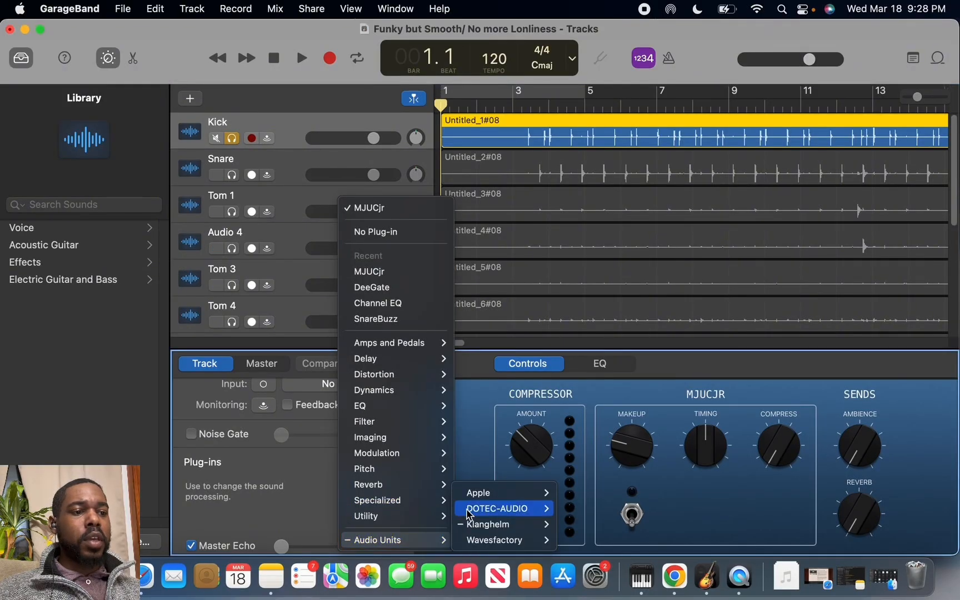
mouse_move(483, 509)
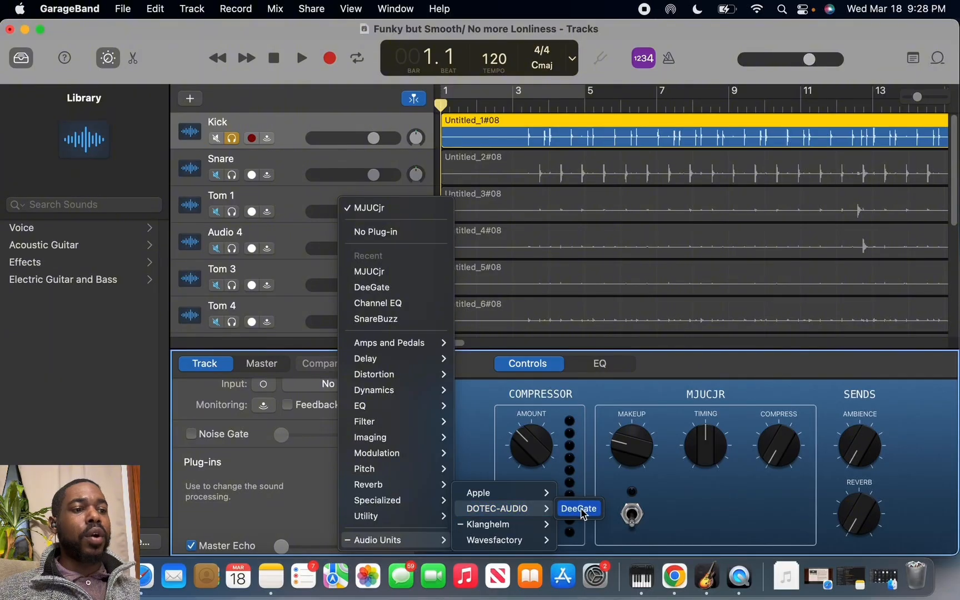
click(561, 509)
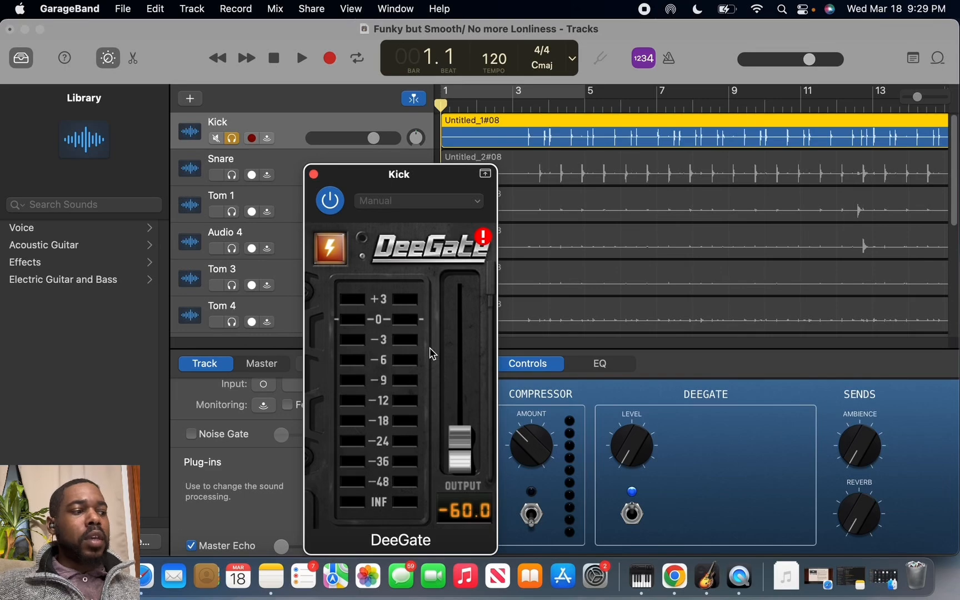
Step: Try raising the DeeGate output level on the Kick track, and set it back to -60.0
drag(472, 470, 466, 305)
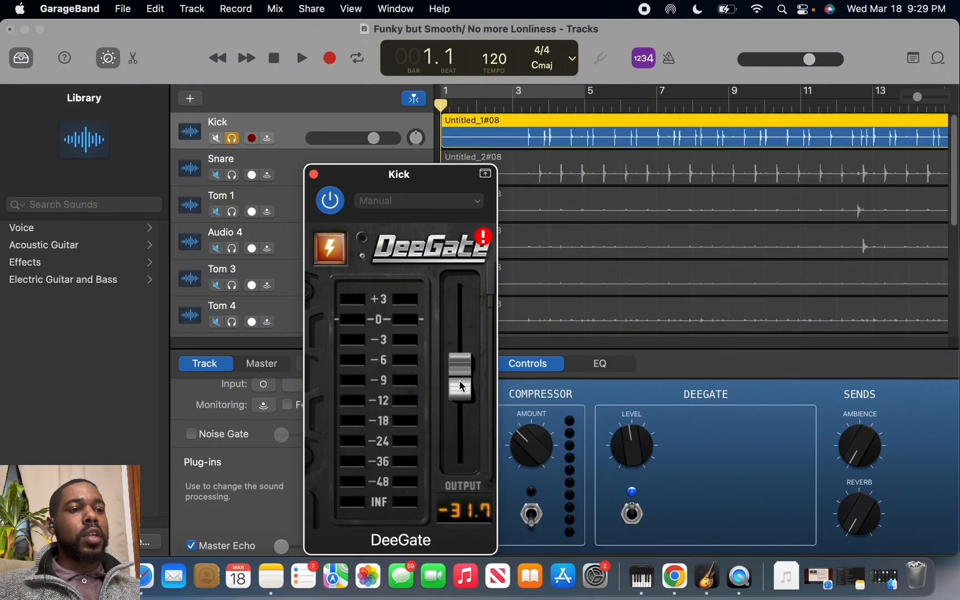
drag(460, 386, 460, 564)
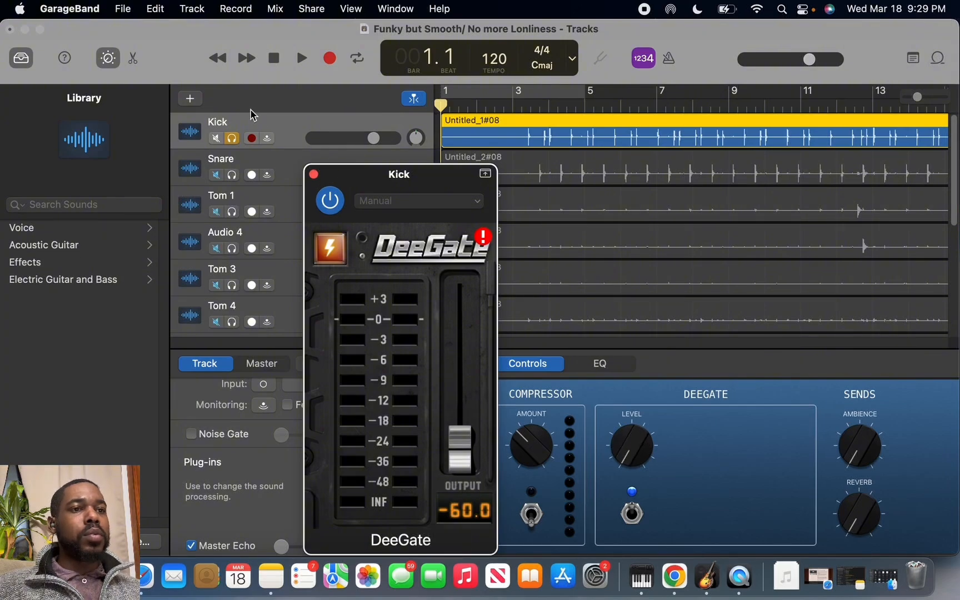
click(298, 95)
scroll(292, 183, down, 3)
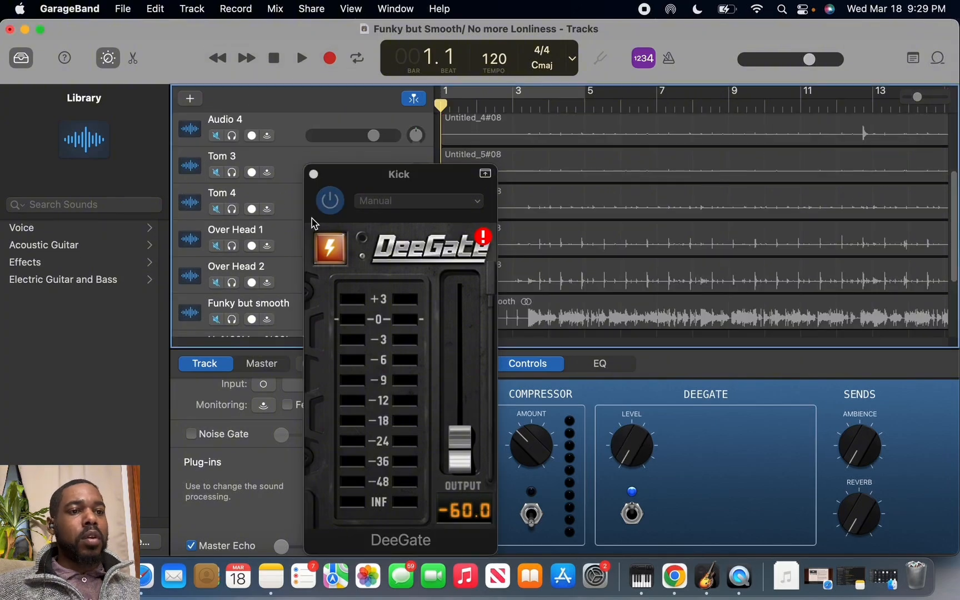
scroll(286, 194, up, 3)
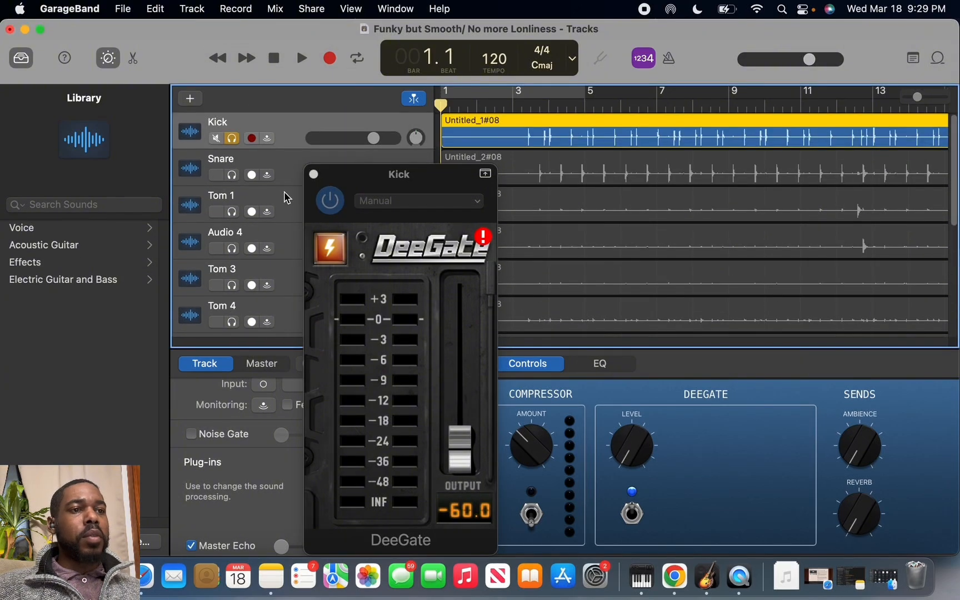
Step: Set the DeeGate output to about -34.0 while the Kick plays, close the plug-in and return the playhead to the start
click(302, 58)
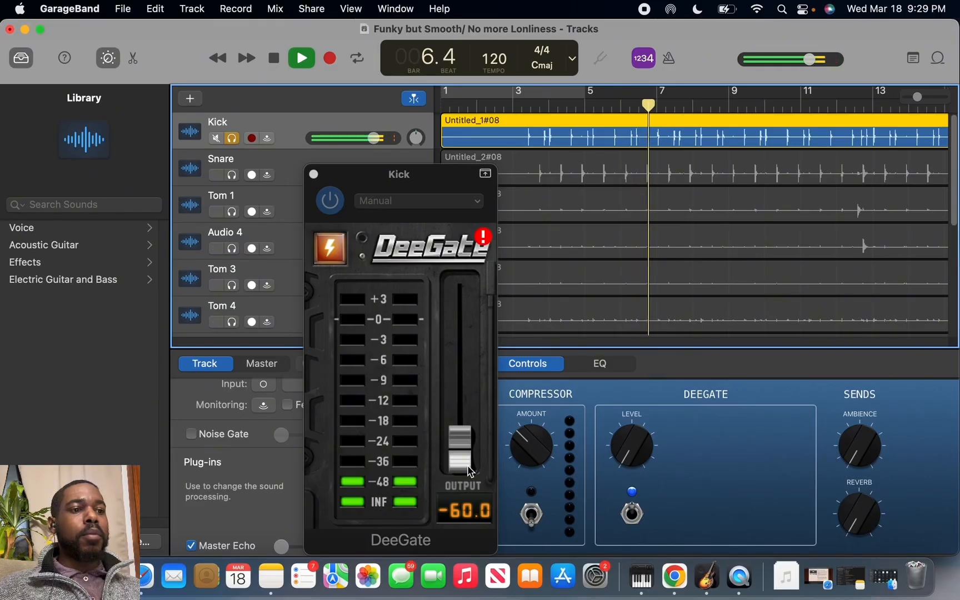
drag(469, 471, 458, 317)
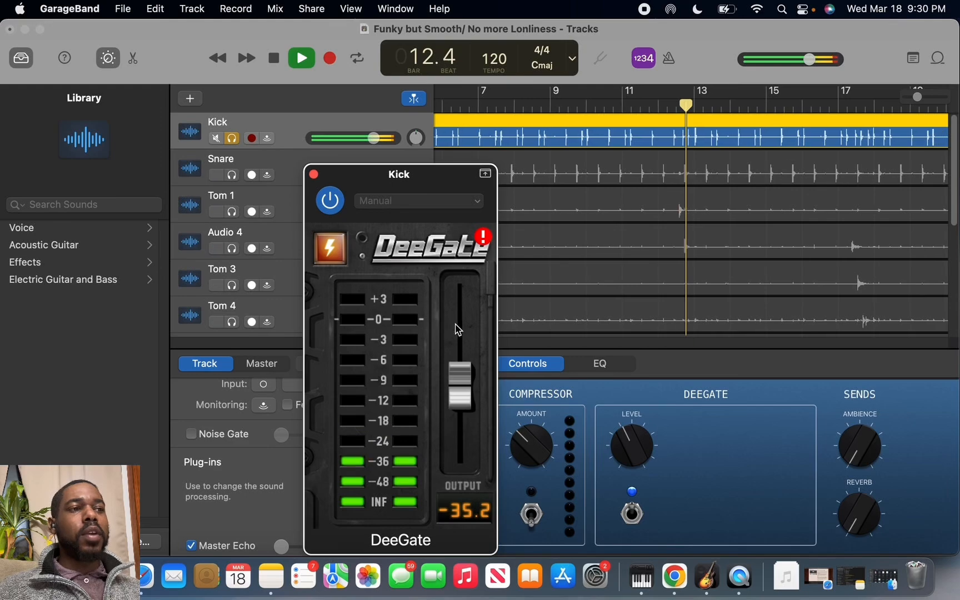
drag(462, 376, 460, 367)
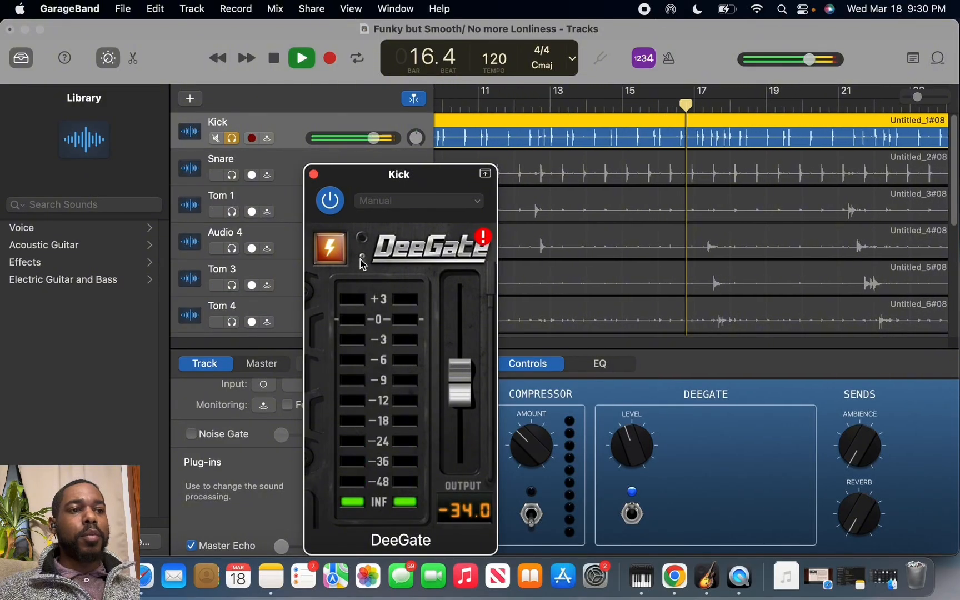
click(314, 175)
click(273, 58)
click(273, 57)
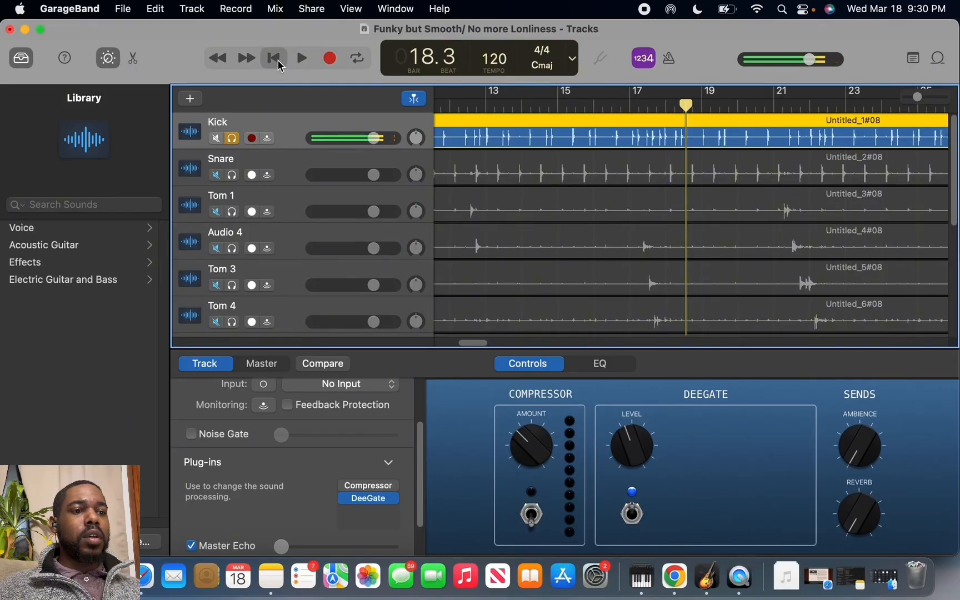
Step: Insert the Klanghelm MJUCjr compressor after DeeGate on the Kick track
click(395, 511)
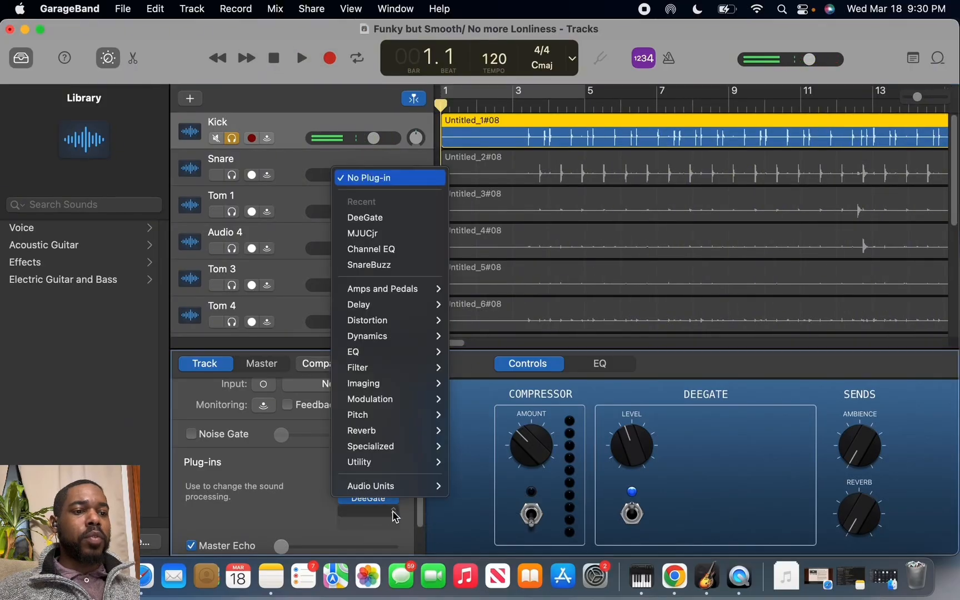
mouse_move(389, 486)
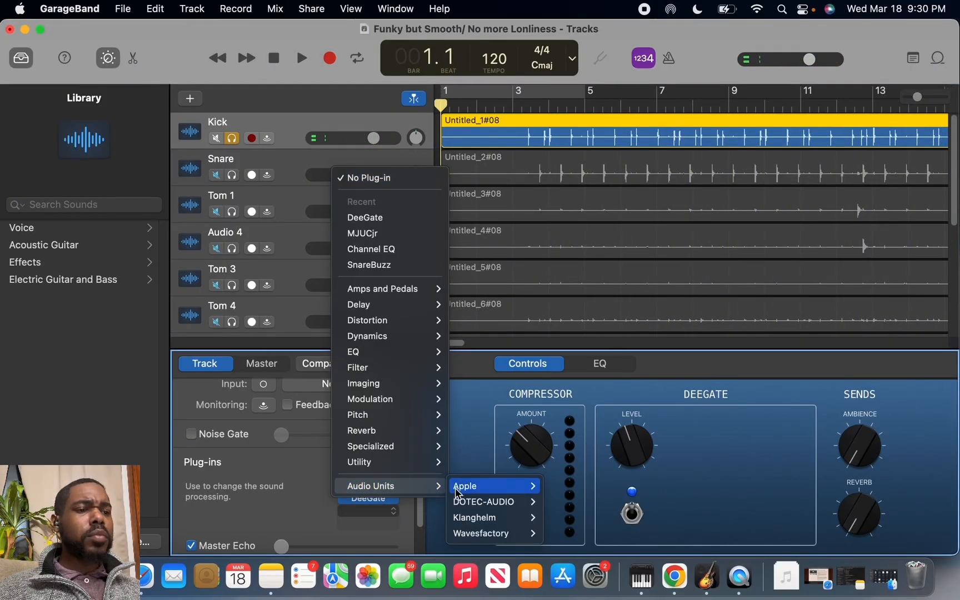
mouse_move(475, 523)
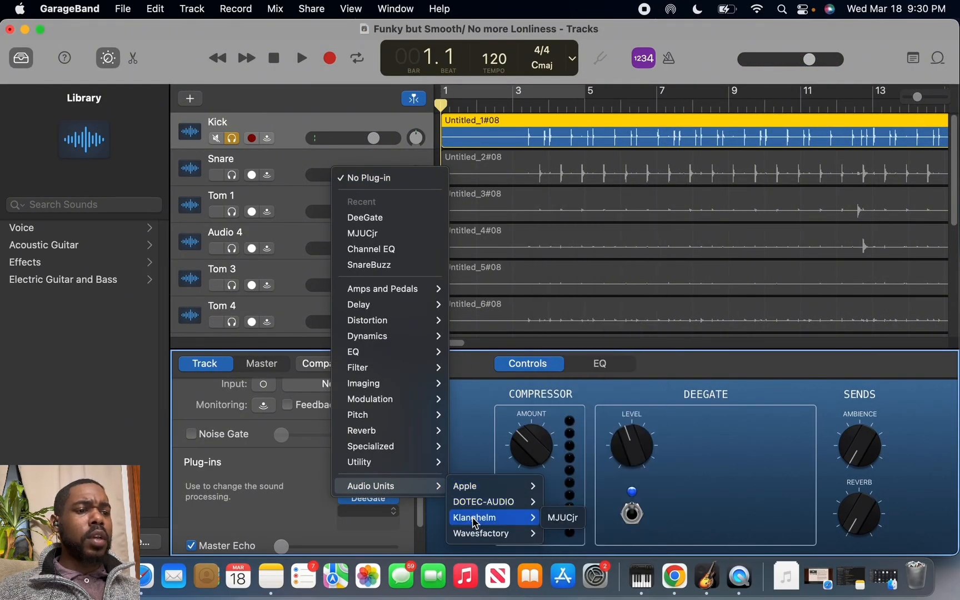
click(552, 524)
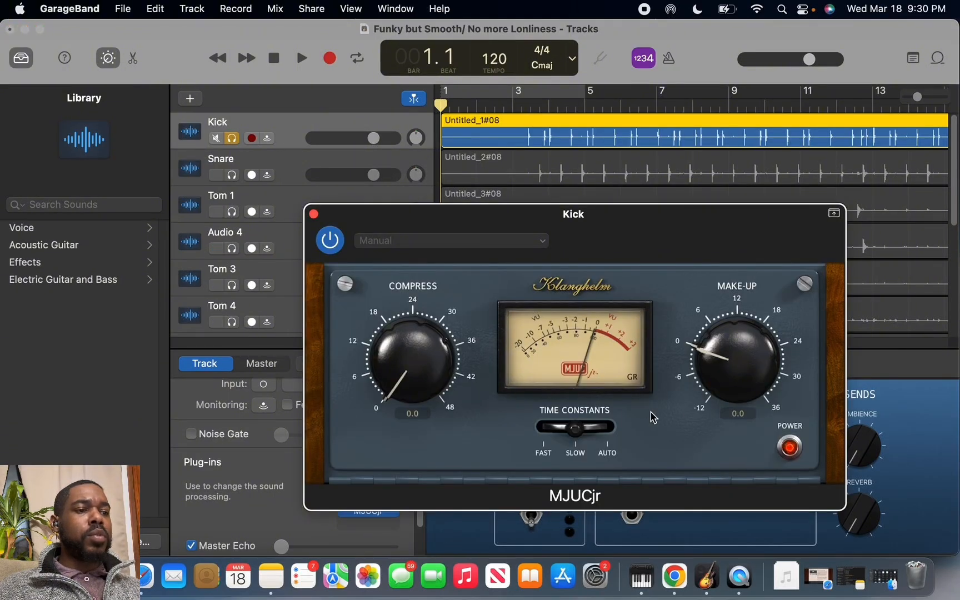
Step: Try the MJUCjr with Fast time constants and Compress at about 20, and set them back to Slow and 0.0
drag(582, 437, 538, 439)
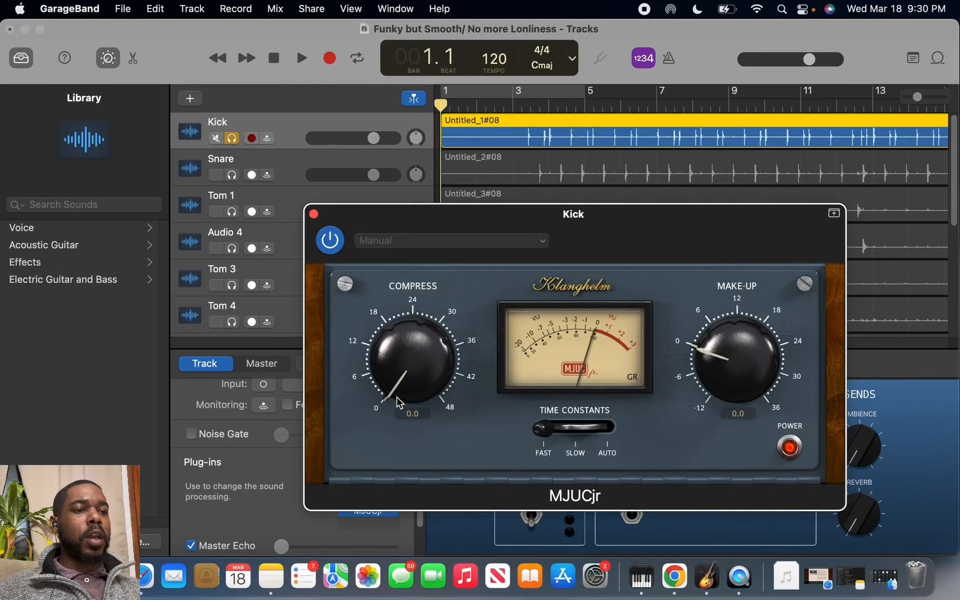
drag(398, 398, 460, 260)
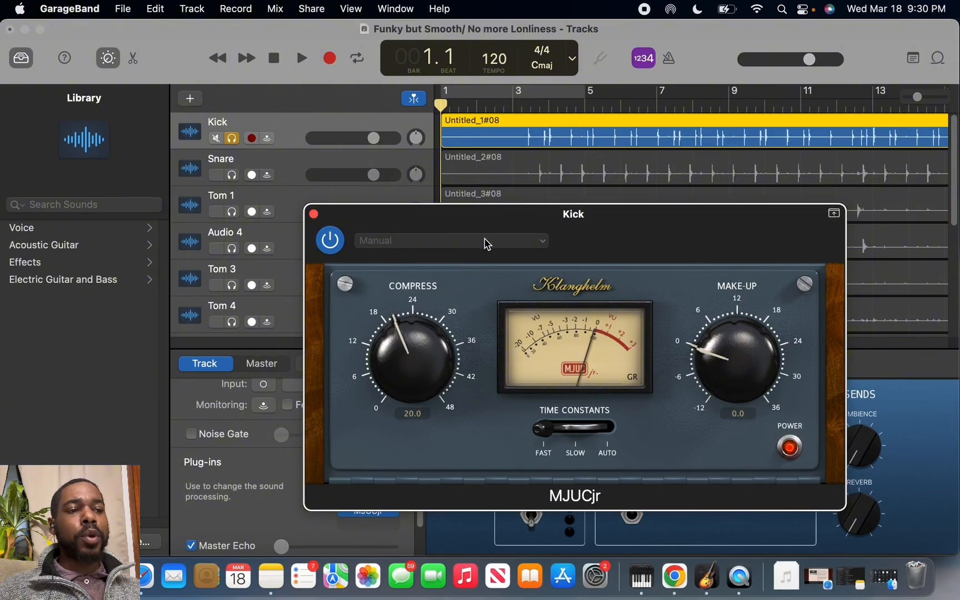
drag(484, 243, 491, 240)
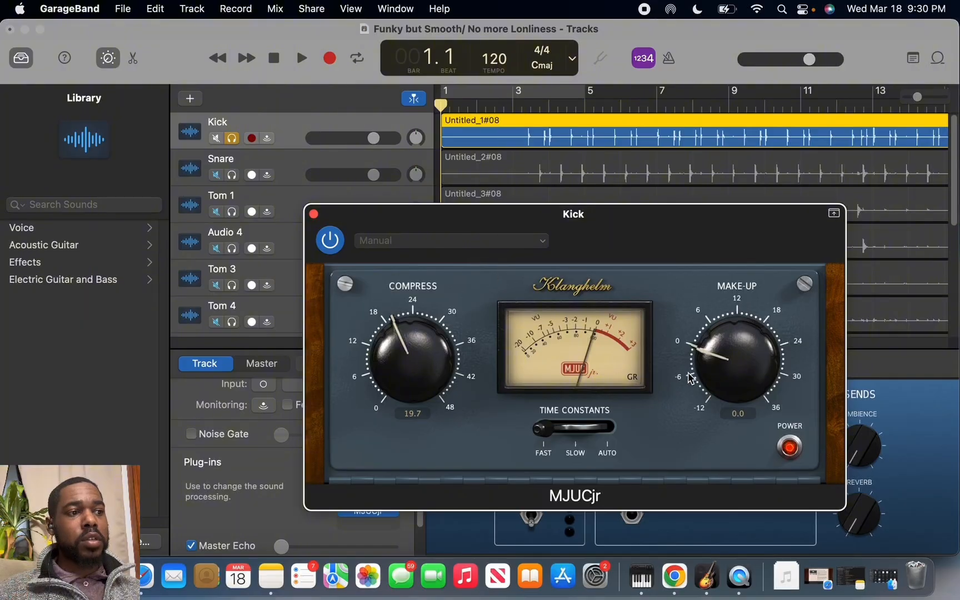
mouse_move(704, 361)
mouse_down()
mouse_move(739, 315)
mouse_move(716, 360)
mouse_up()
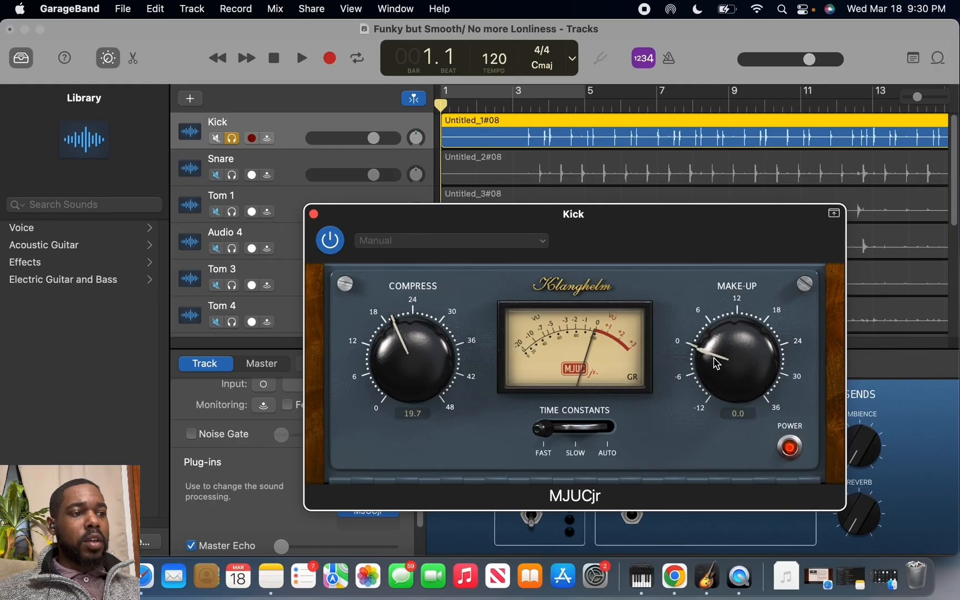
drag(398, 342, 385, 454)
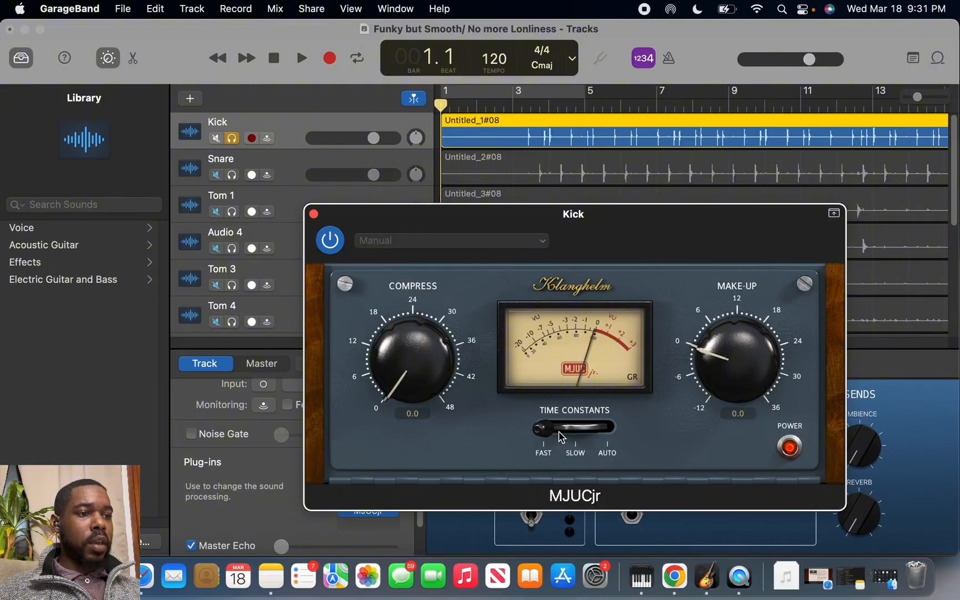
drag(548, 436, 610, 436)
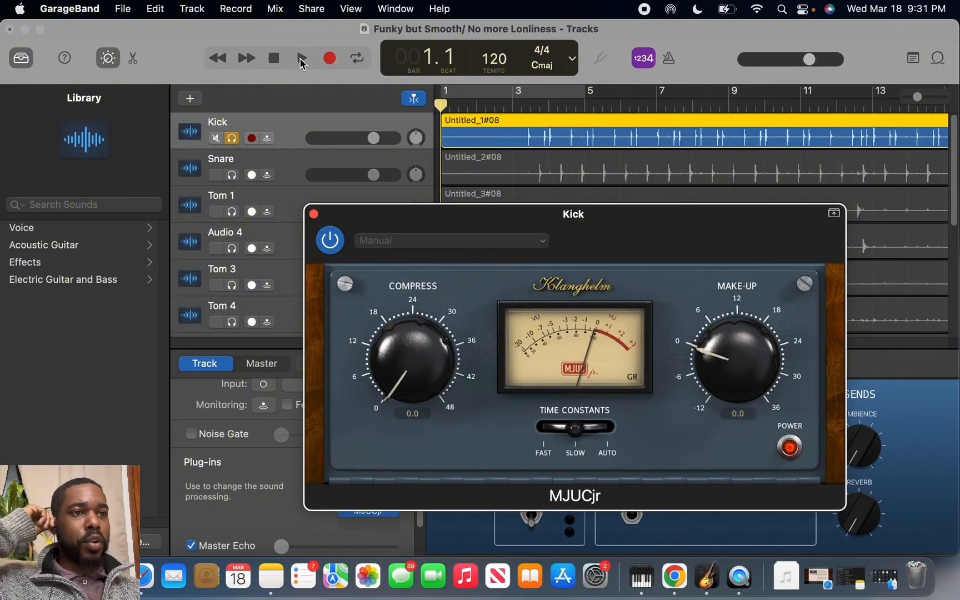
Step: With the Kick playing, set the MJUCjr to Fast time constants, Compress about 19.1 and Make-up about 7.0, and close the plug-in
click(301, 58)
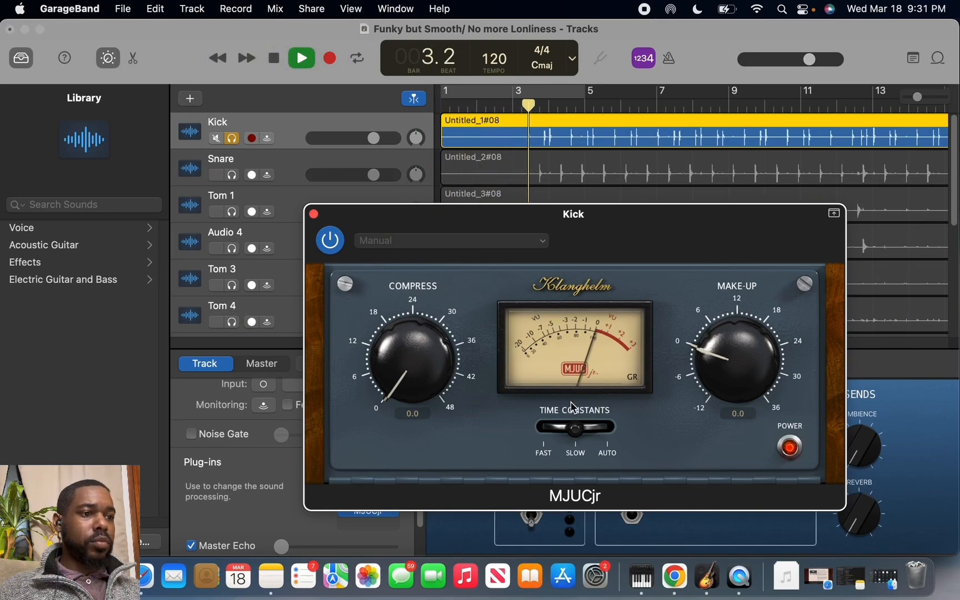
drag(575, 435, 532, 437)
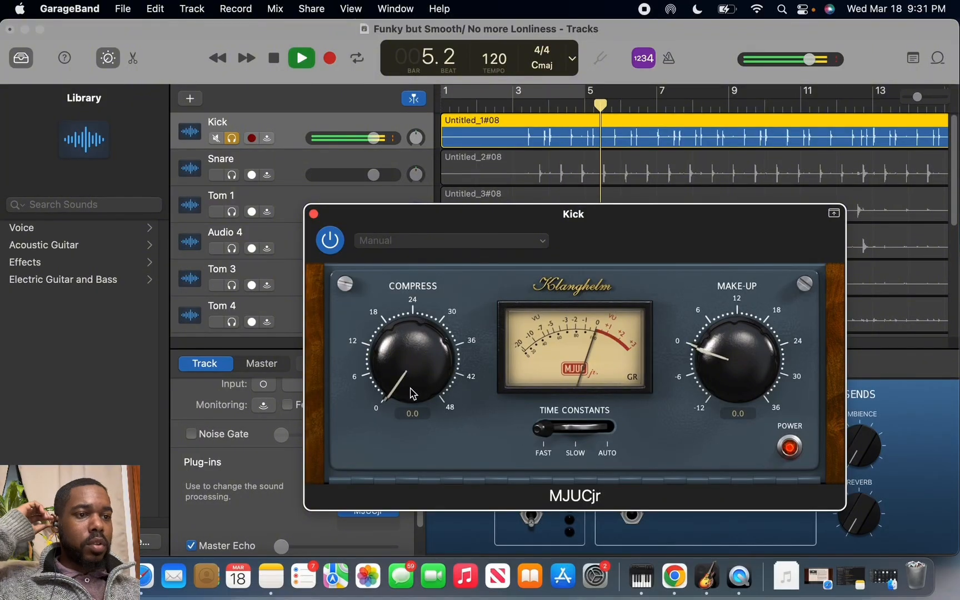
drag(411, 393, 444, 243)
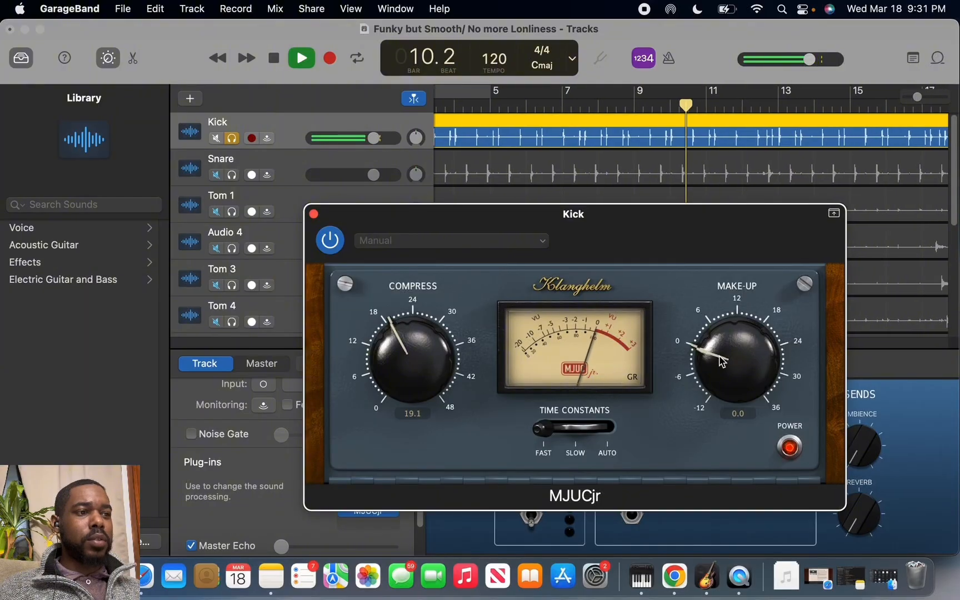
drag(719, 359, 734, 305)
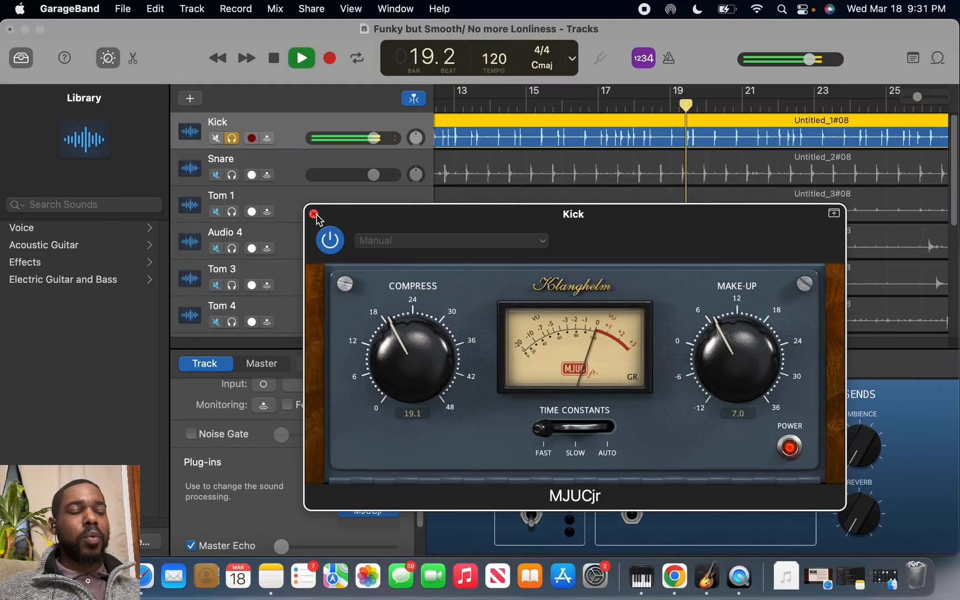
click(314, 215)
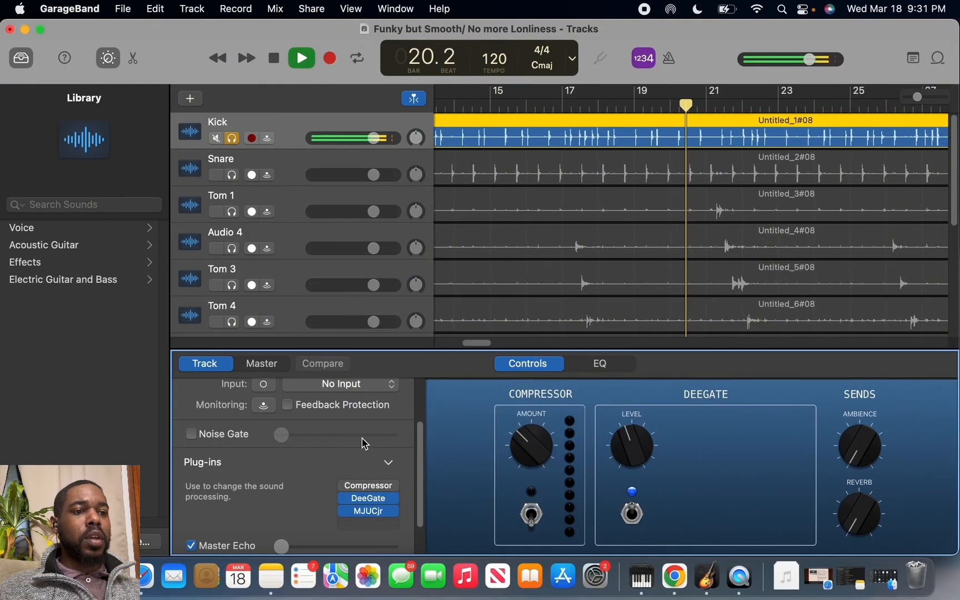
Step: Check the Kick track's Compressor settings, and add a Channel EQ in the slot after MJUCjr
click(373, 486)
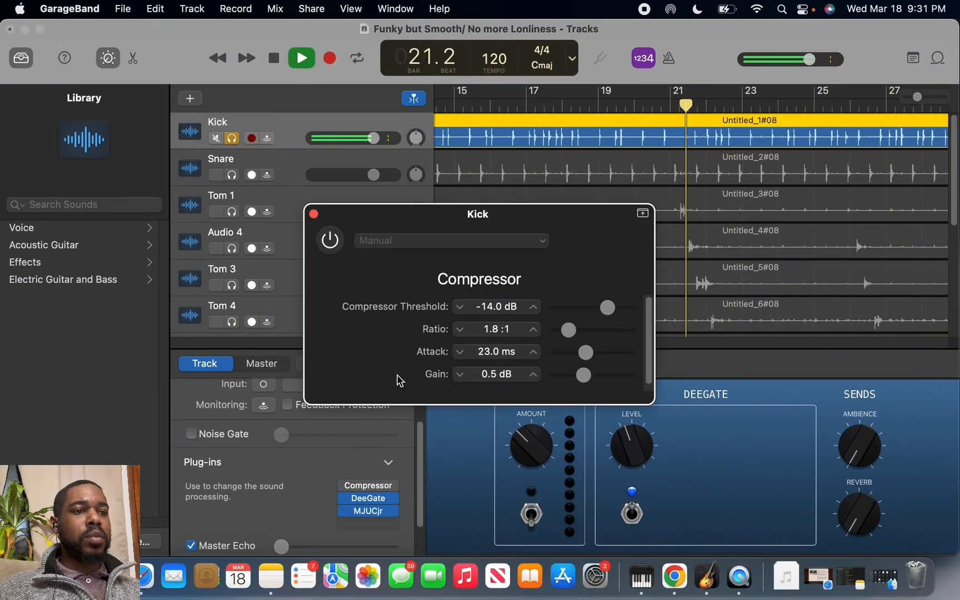
click(313, 215)
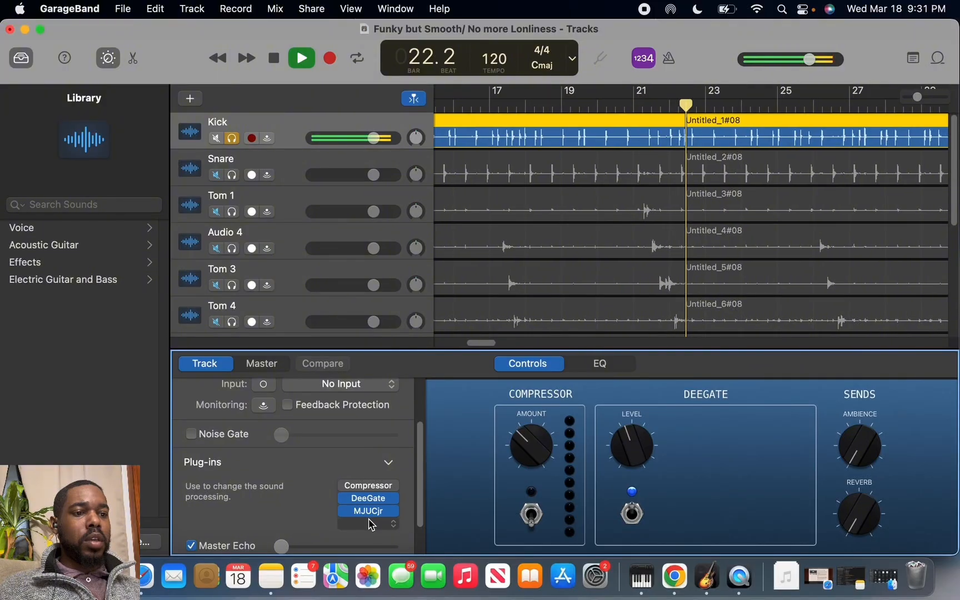
click(390, 525)
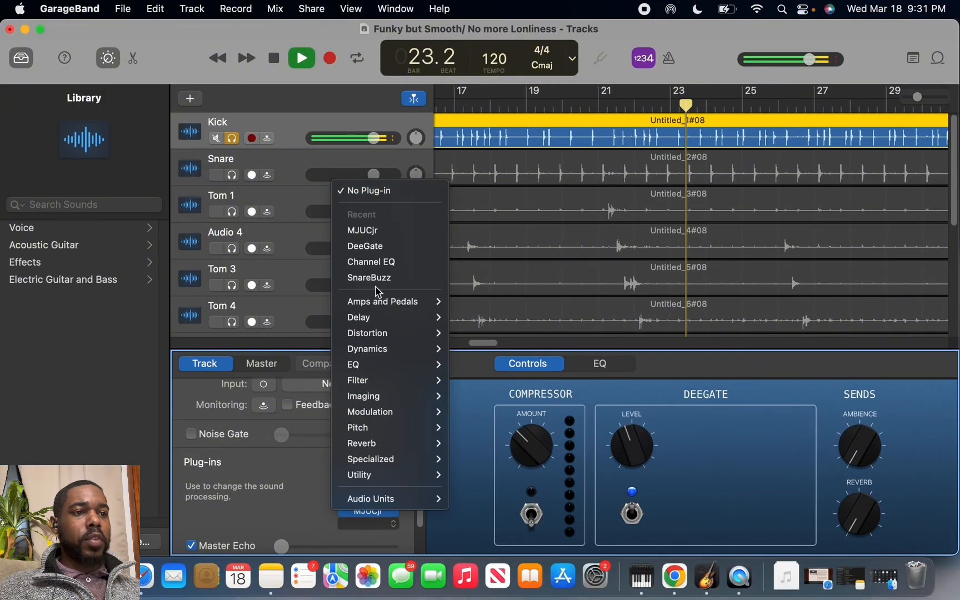
click(405, 262)
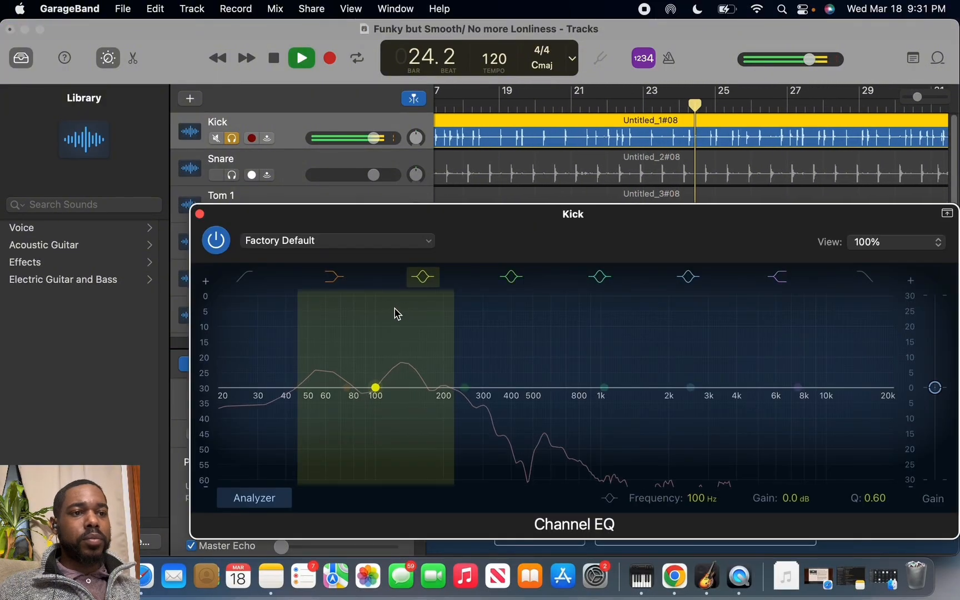
Step: Load the Punchy Kick drum preset into the Kick track's Channel EQ
click(430, 245)
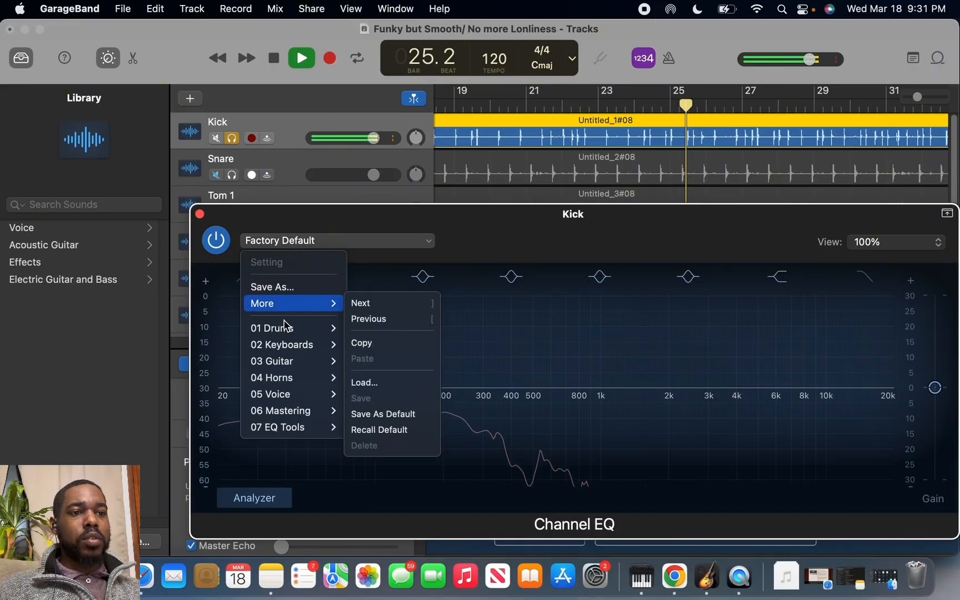
mouse_move(287, 336)
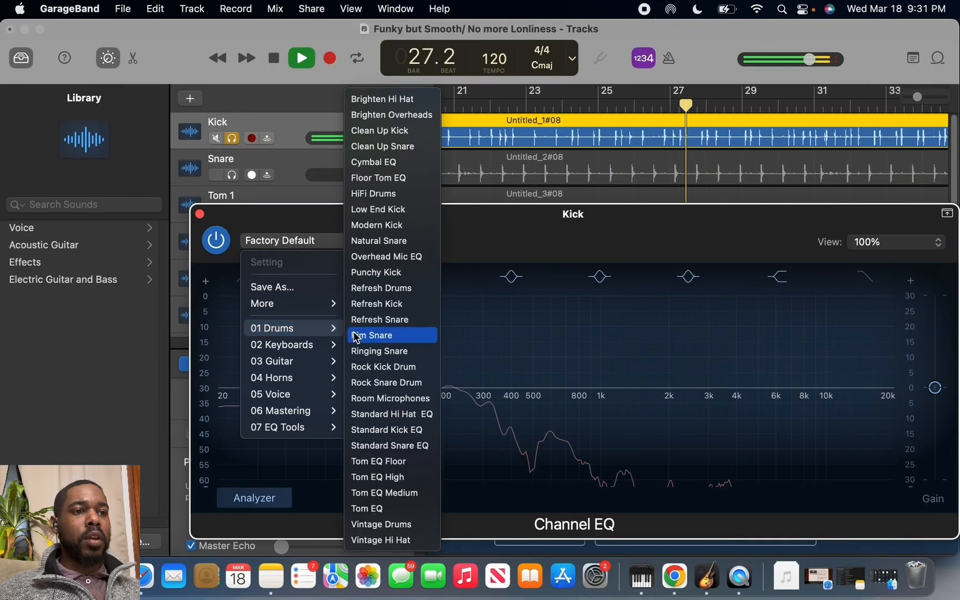
click(377, 272)
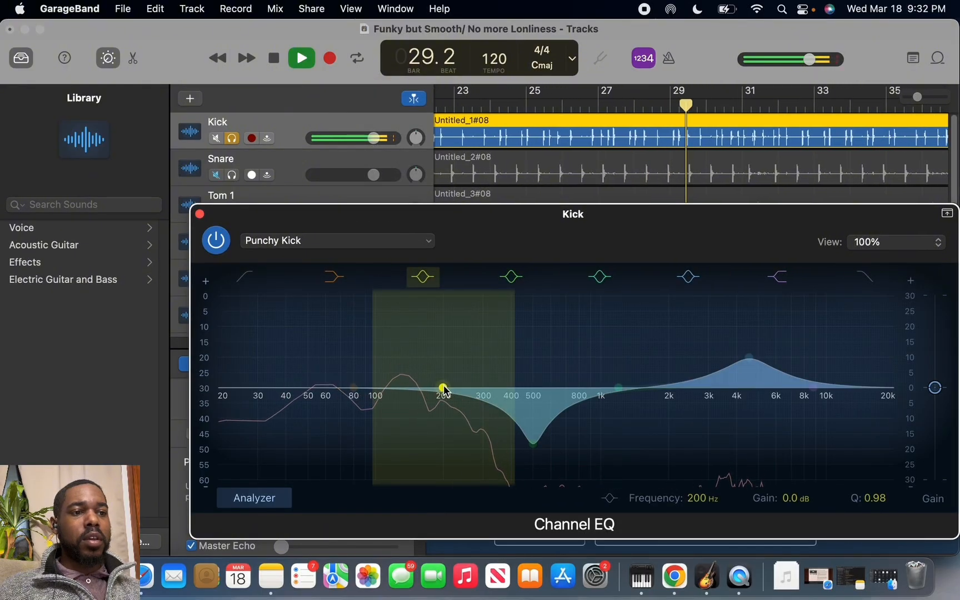
Step: Boost the EQ's yellow bell band to about +5.1 dB at 134 Hz with Q 7.80, and its low shelf to about +3.3 dB at 95 Hz
drag(444, 390, 409, 369)
drag(470, 368, 439, 373)
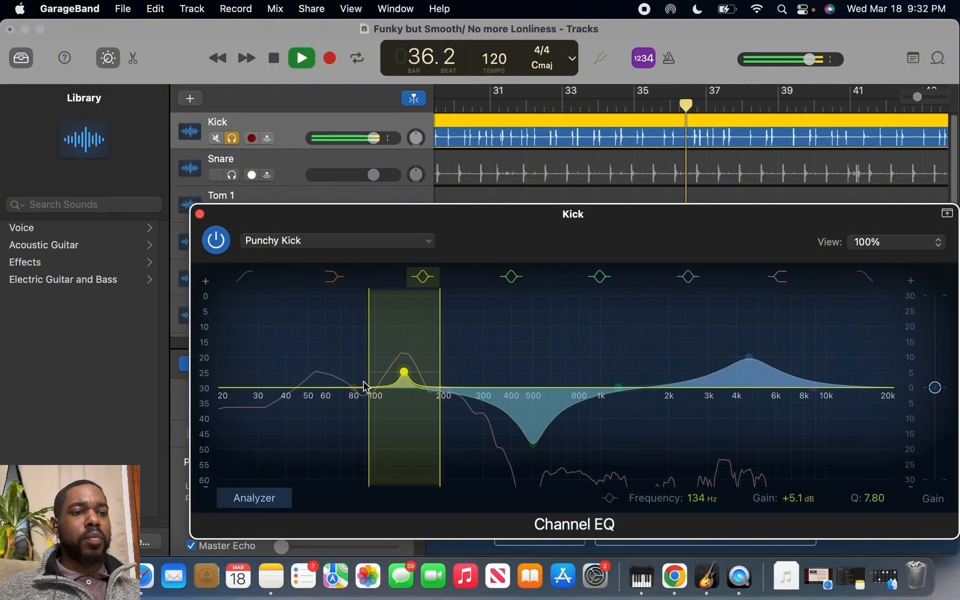
click(350, 387)
drag(349, 389, 368, 380)
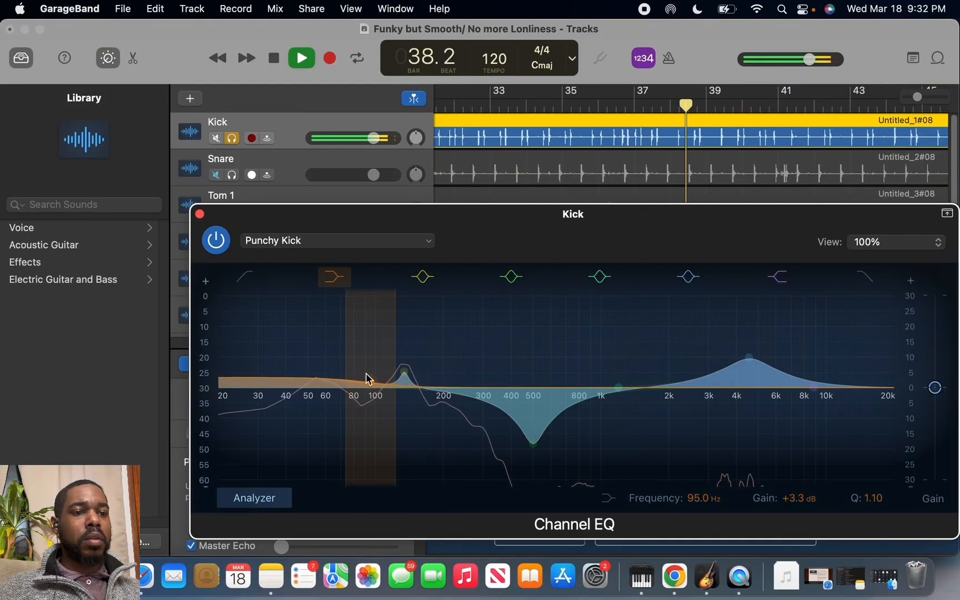
click(199, 214)
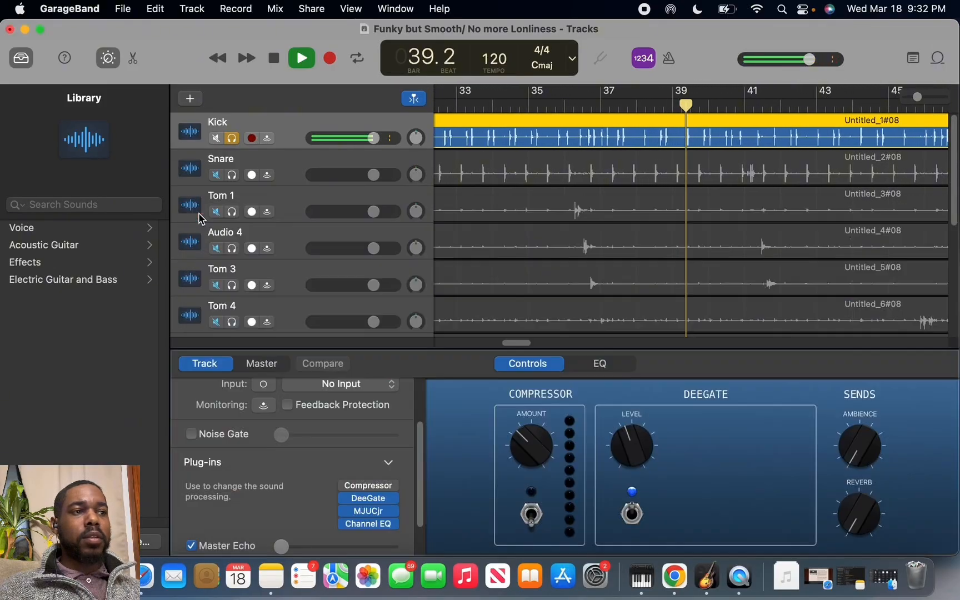
Step: Raise the Kick track's Master Reverb to about a quarter of its range, and stop playback and return to the project start
scroll(310, 436, down, 2)
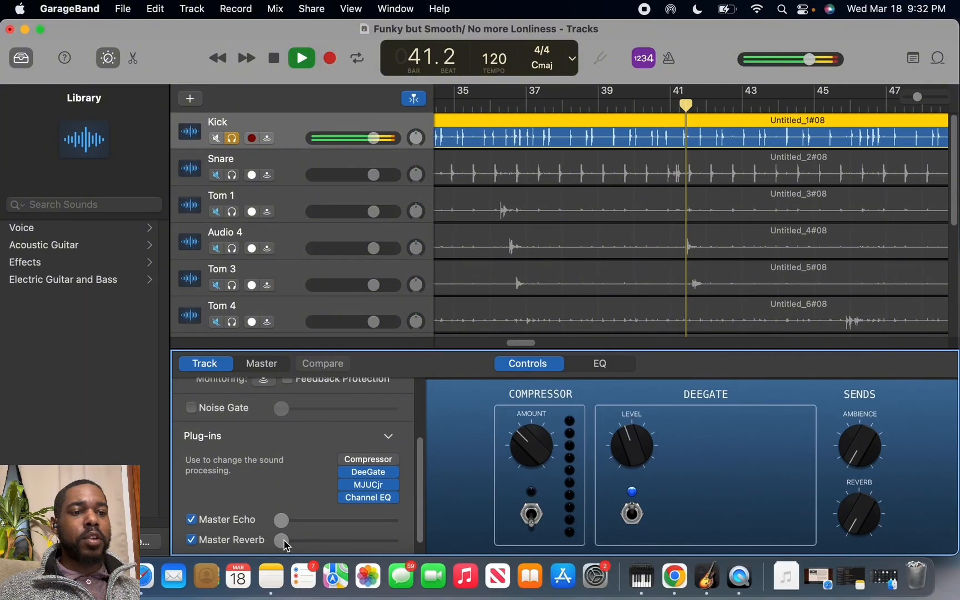
drag(287, 544, 296, 544)
drag(309, 540, 313, 540)
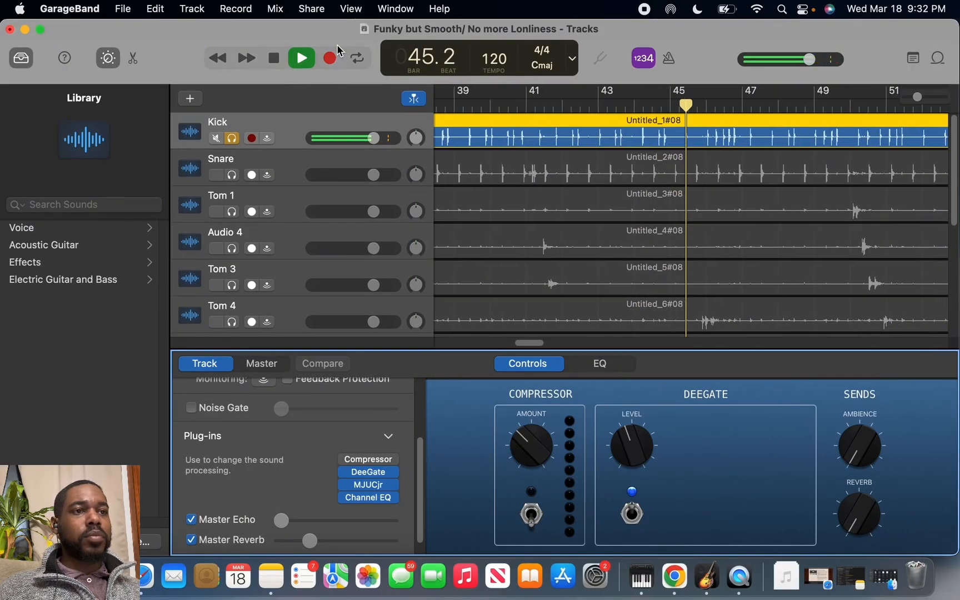
click(273, 58)
click(273, 58)
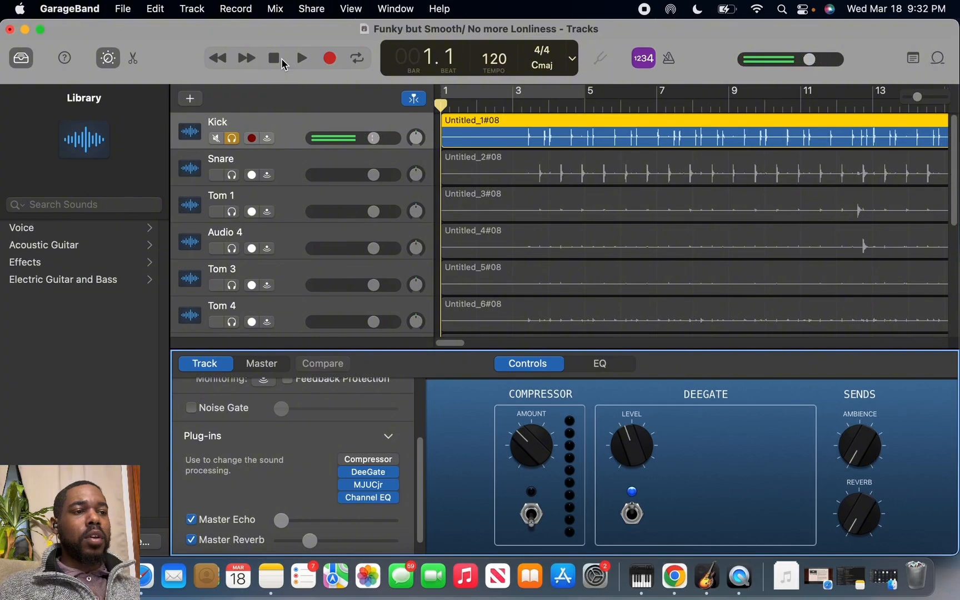
Step: Split the Kick region at bar 3 beat 2, just before the first hit, and delete the silent opening piece
click(519, 105)
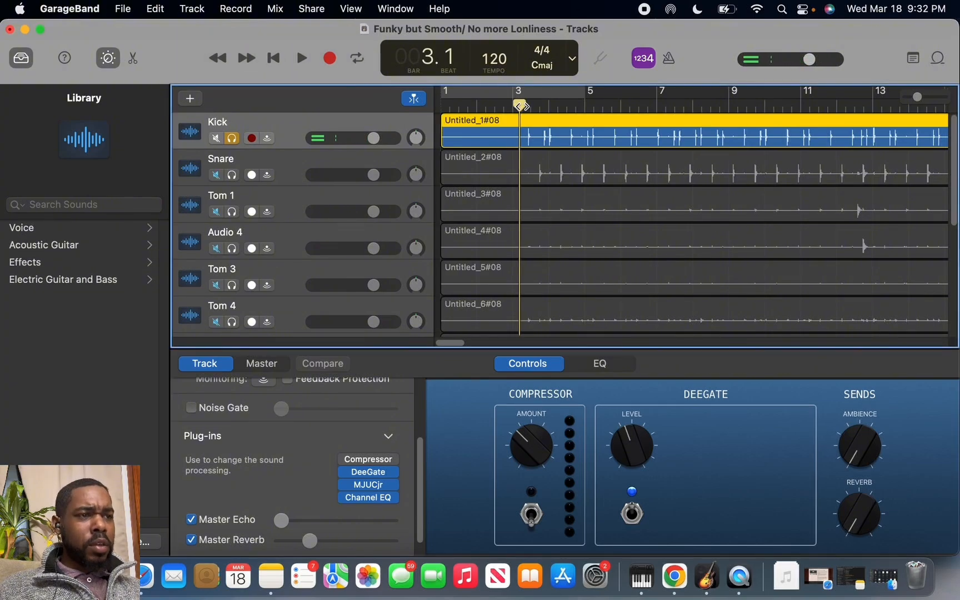
drag(519, 105, 521, 105)
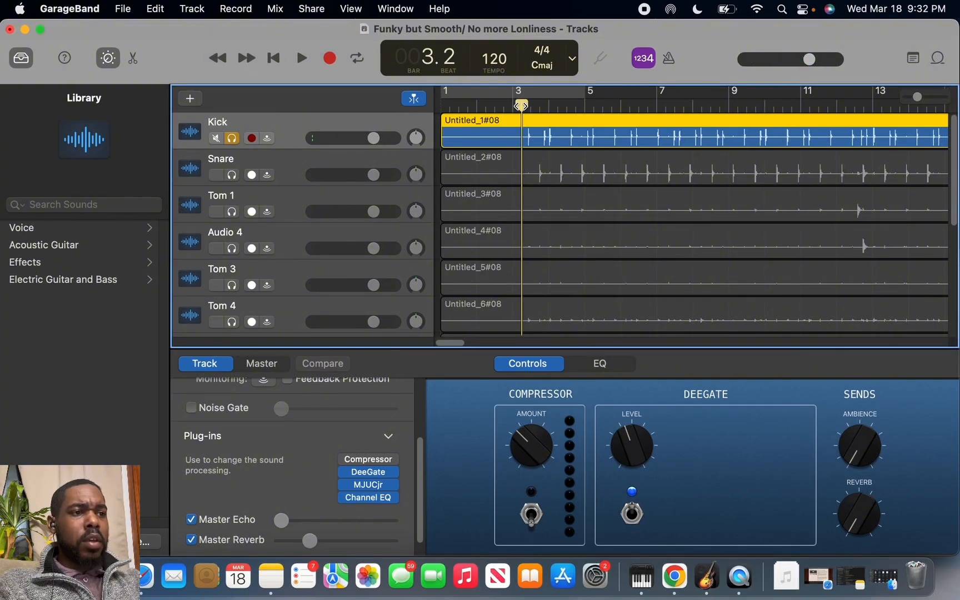
key(super+t)
click(491, 126)
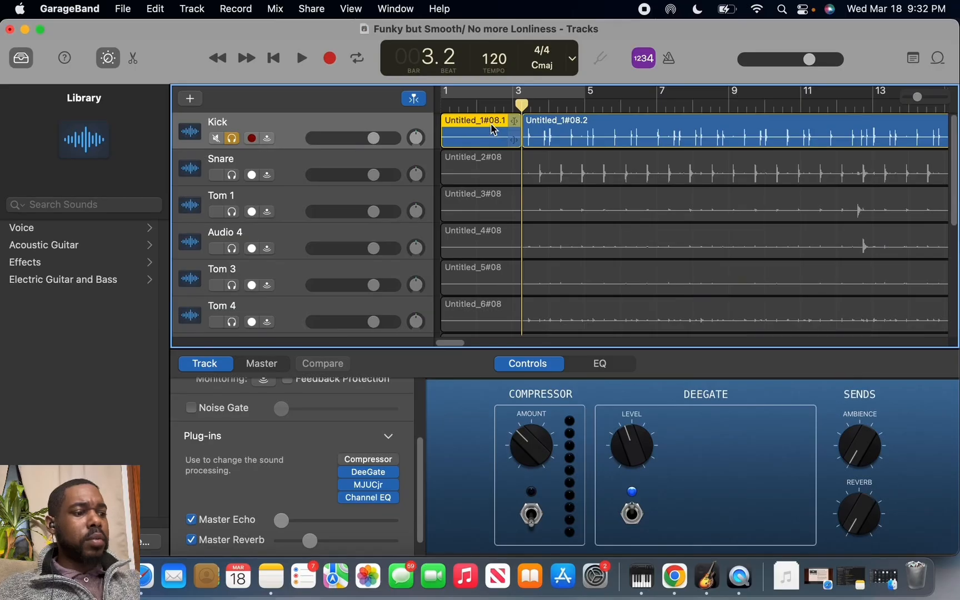
key(Delete)
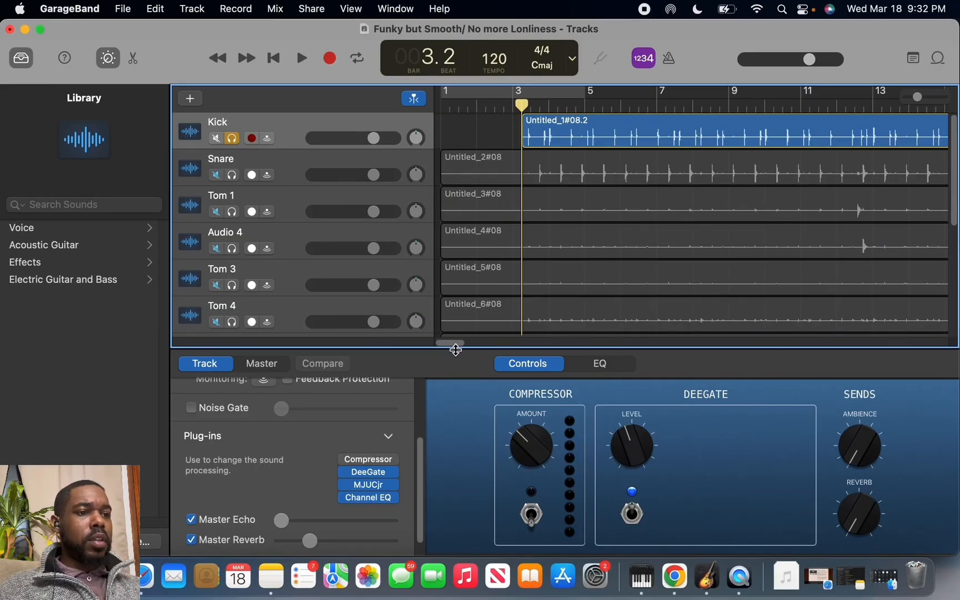
Step: Split the Kick region at bar 93 beat 3, just after the final hit, and delete the silent tail
drag(456, 345, 637, 326)
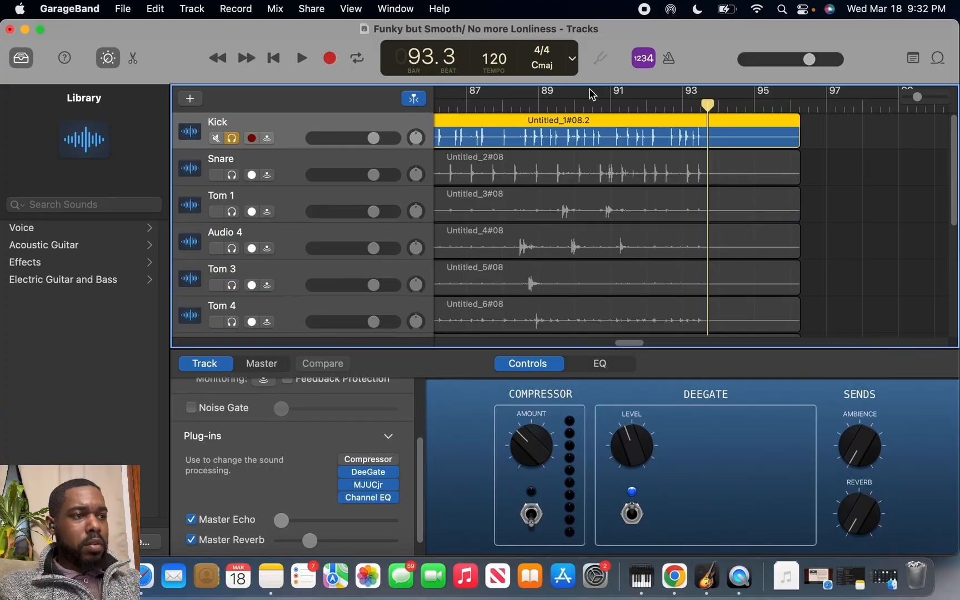
key(super+t)
key(Delete)
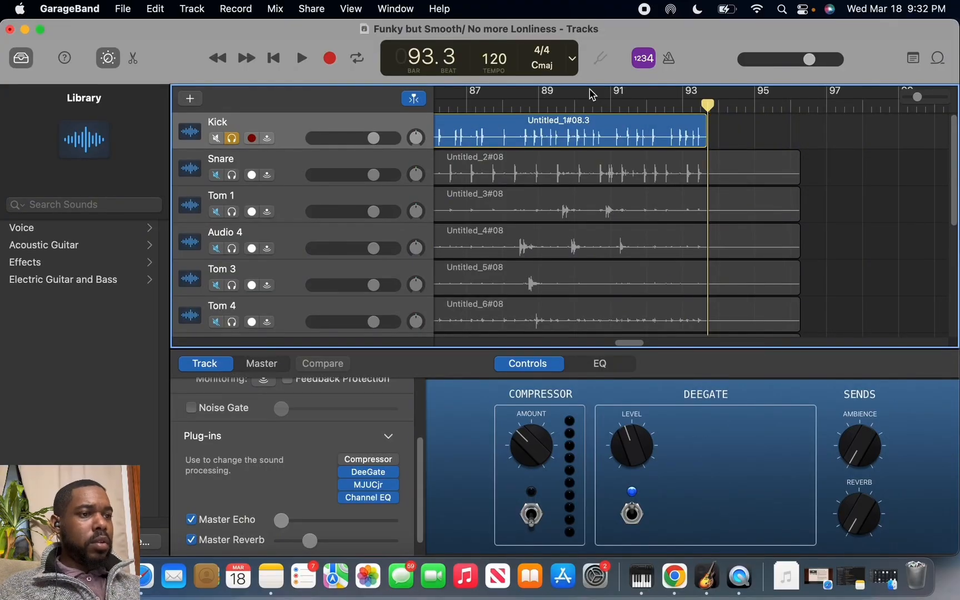
Step: Solo the Over Head 1, Over Head 2 and Funky but smooth tracks alongside the Kick, and raise the computer's volume
drag(627, 345, 417, 337)
scroll(295, 220, down, 5)
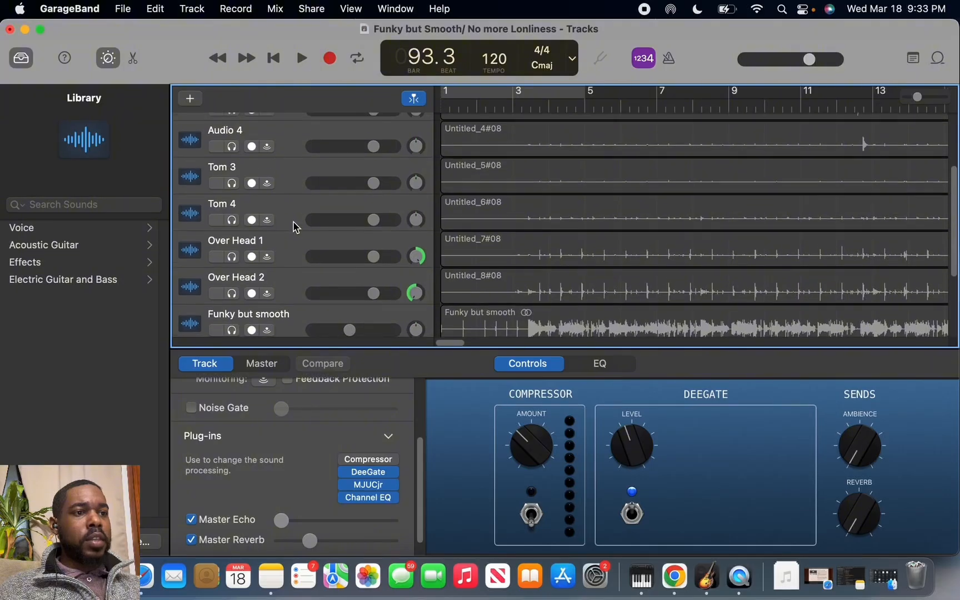
click(238, 239)
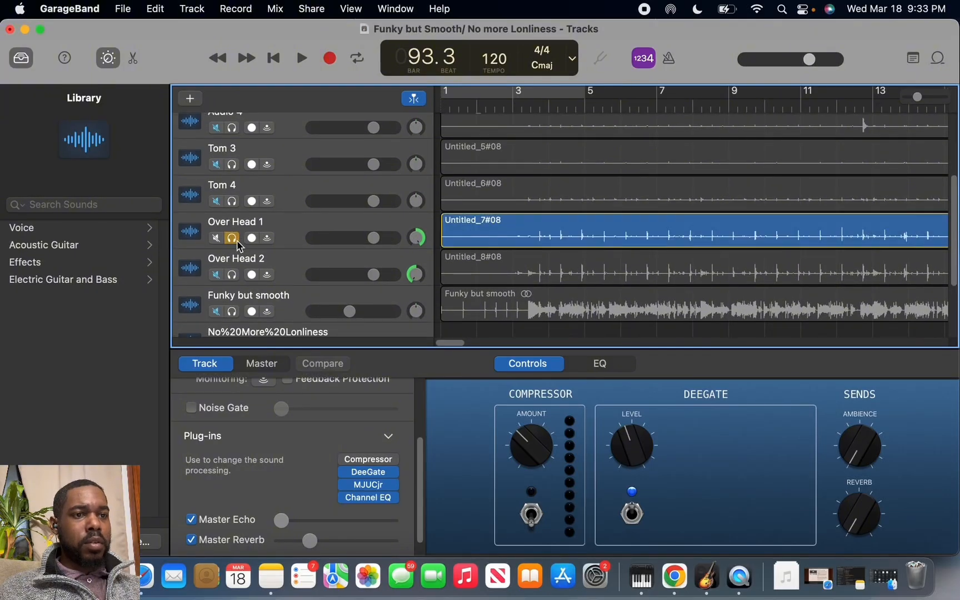
click(232, 275)
click(232, 311)
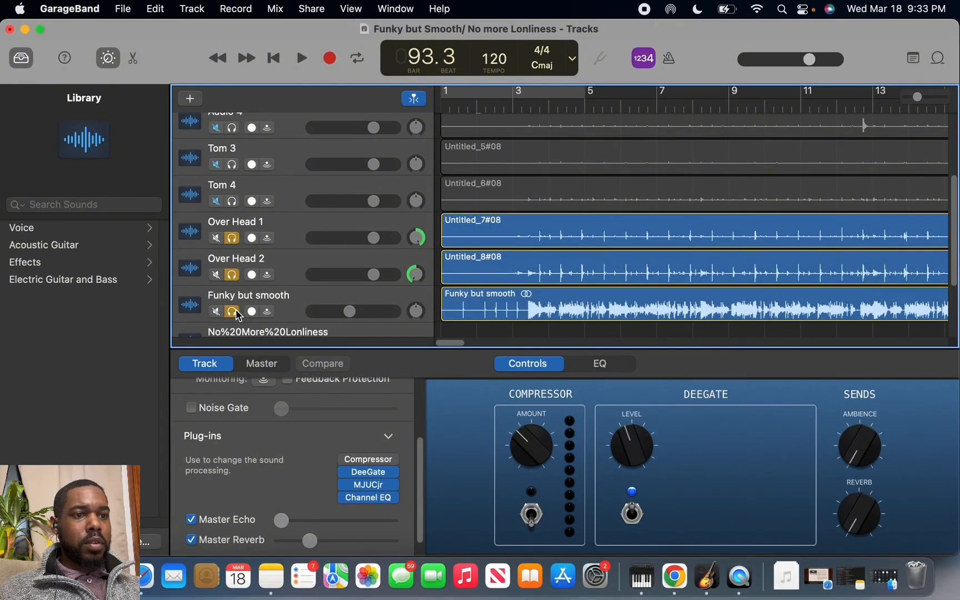
key(XF86AudioRaiseVolume)
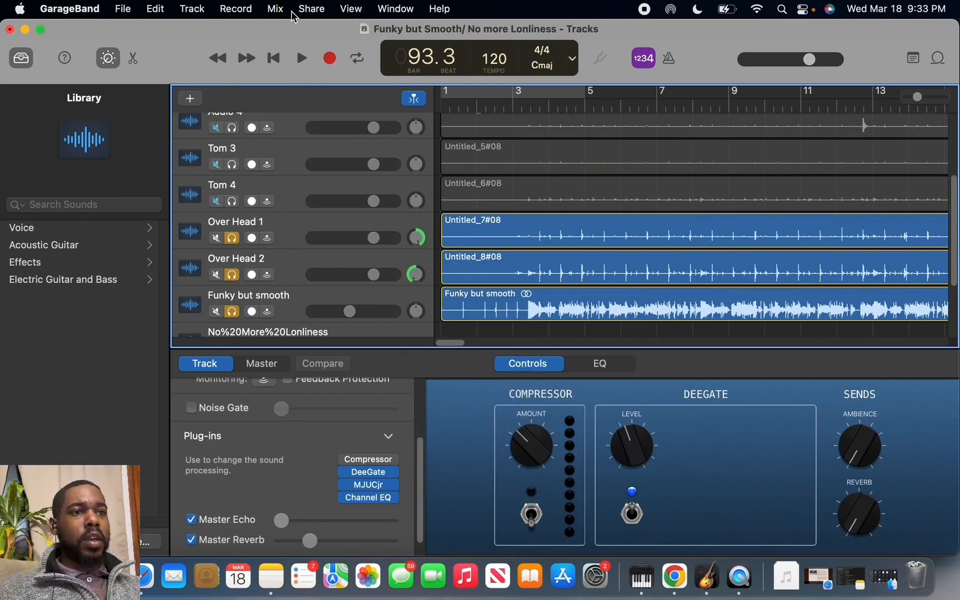
Step: Play the soloed Kick, overheads and music track together to check the kick in context, and return to the project start
click(301, 60)
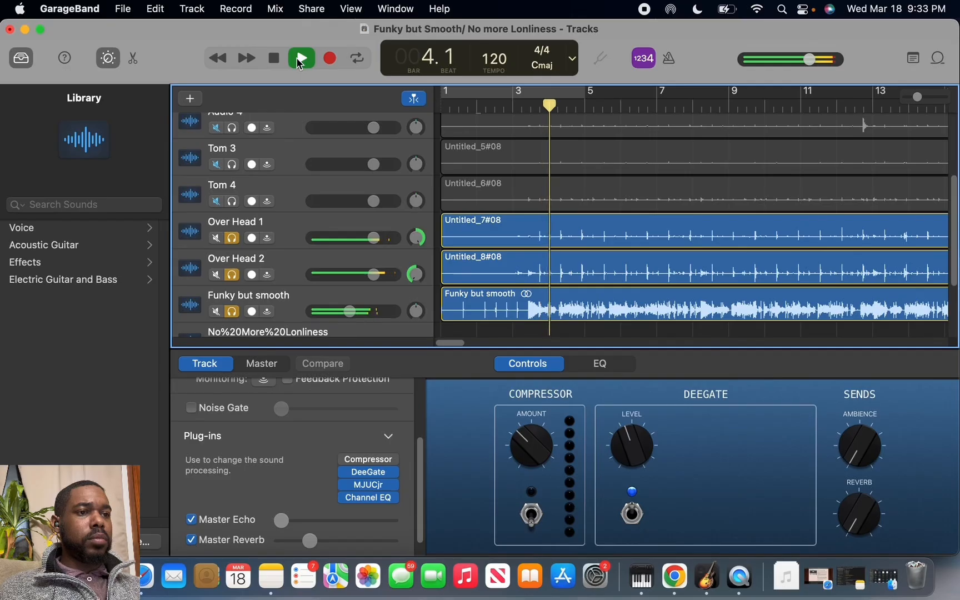
scroll(333, 161, down, 5)
scroll(366, 212, up, 6)
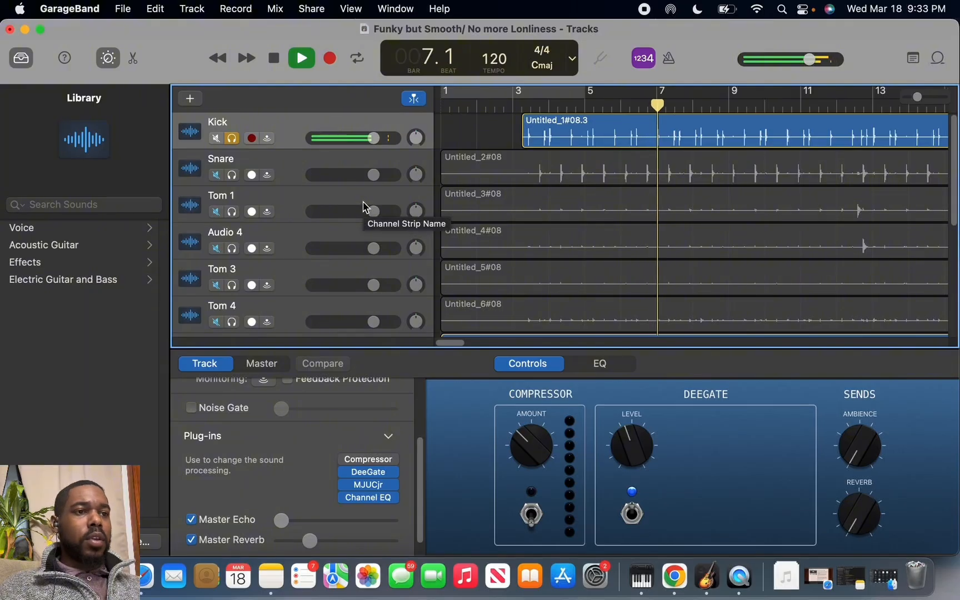
click(274, 58)
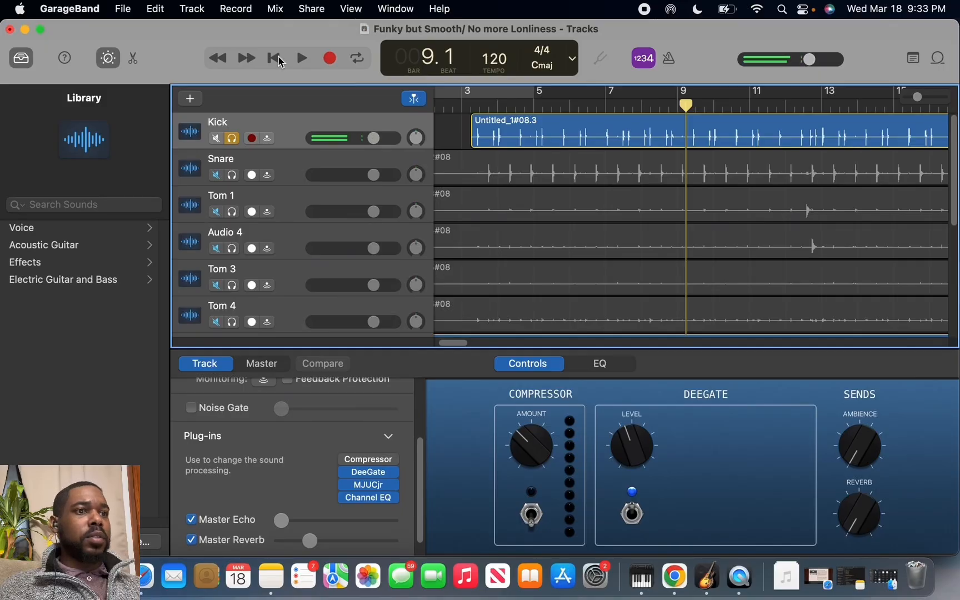
click(280, 60)
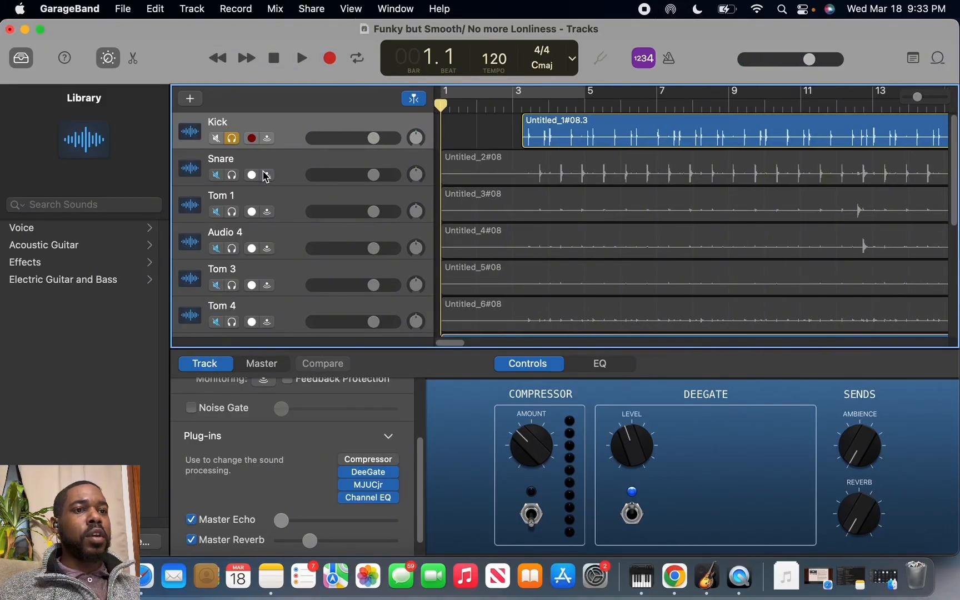
Step: Solo the Snare track and take the Kick, Over Head 1, Over Head 2 and Funky but smooth tracks out of solo
click(232, 175)
click(233, 139)
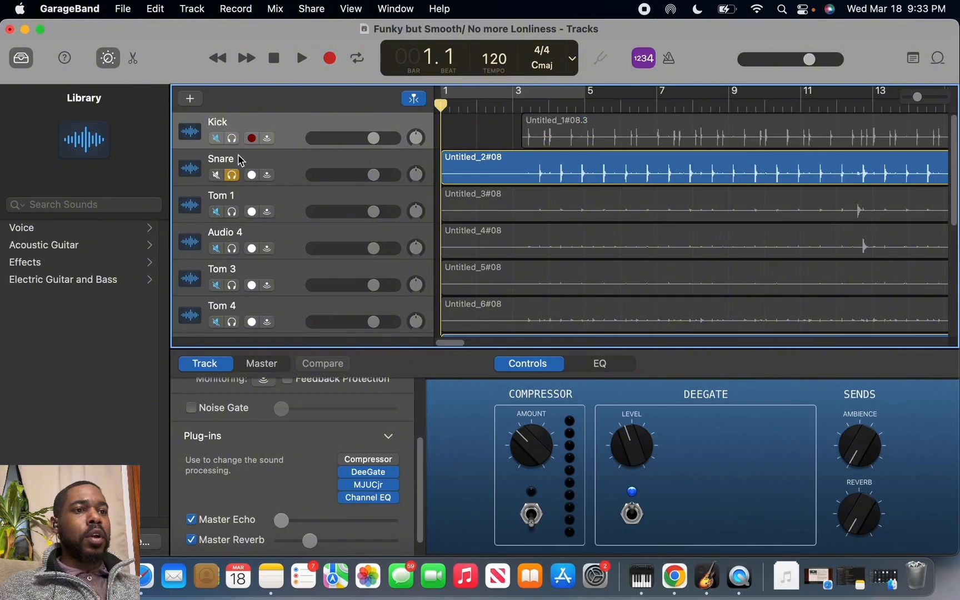
scroll(248, 185, down, 4)
scroll(266, 206, down, 1)
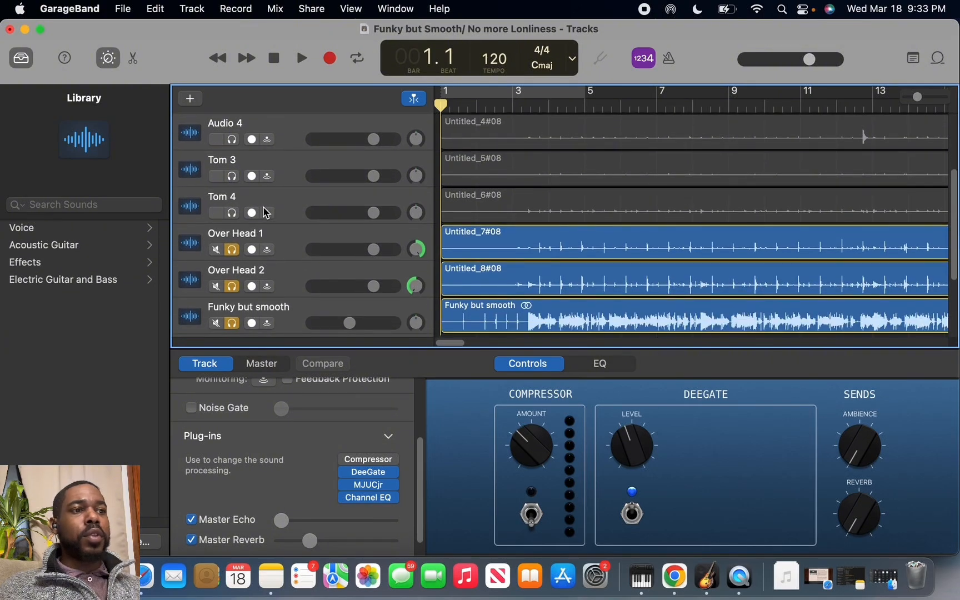
click(233, 251)
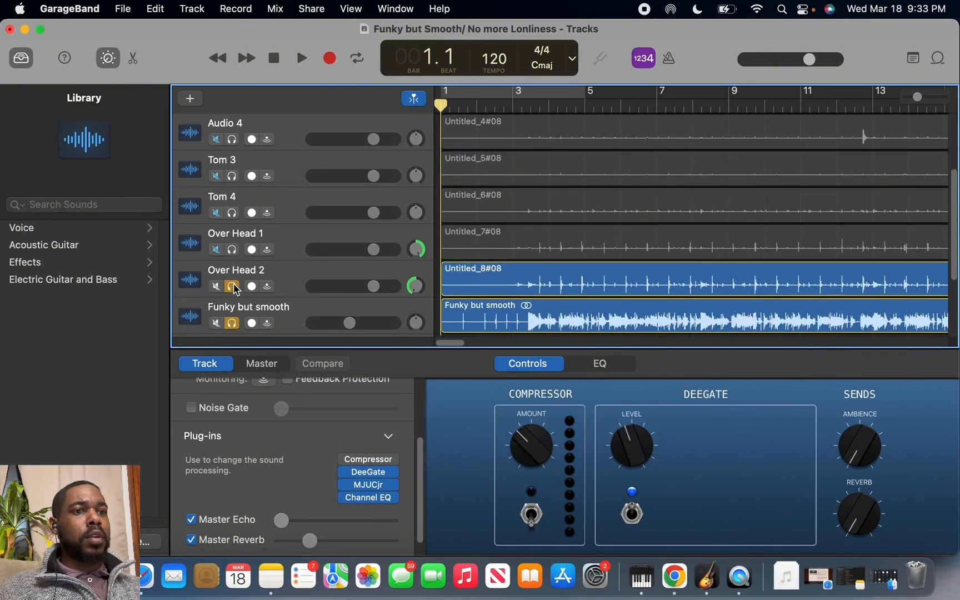
click(233, 286)
click(233, 324)
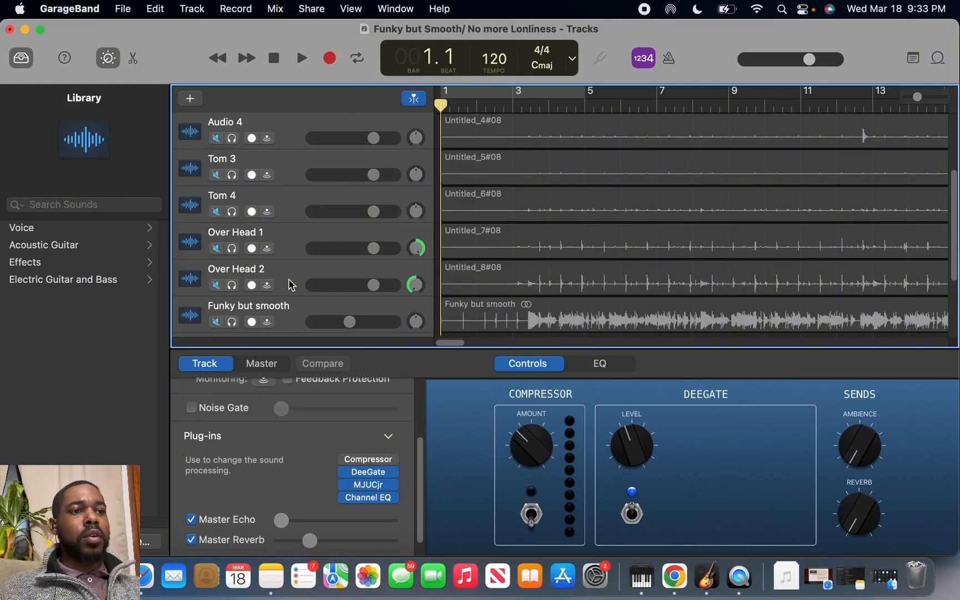
scroll(295, 275, up, 4)
scroll(295, 271, up, 1)
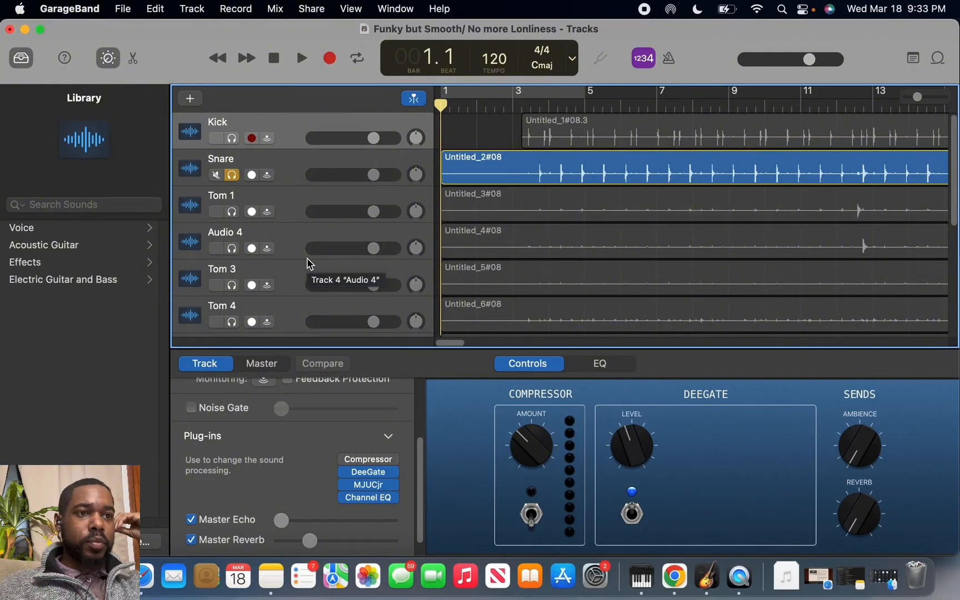
Step: Select the Snare track, listen to it soloed from the start, and stop and return to the project start
click(275, 168)
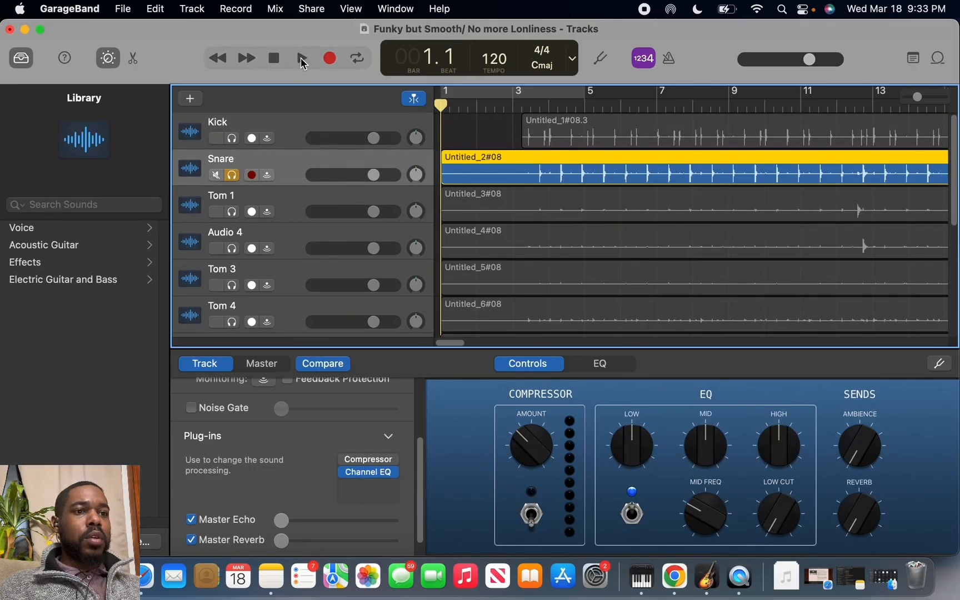
scroll(300, 274, down, 5)
scroll(300, 274, up, 3)
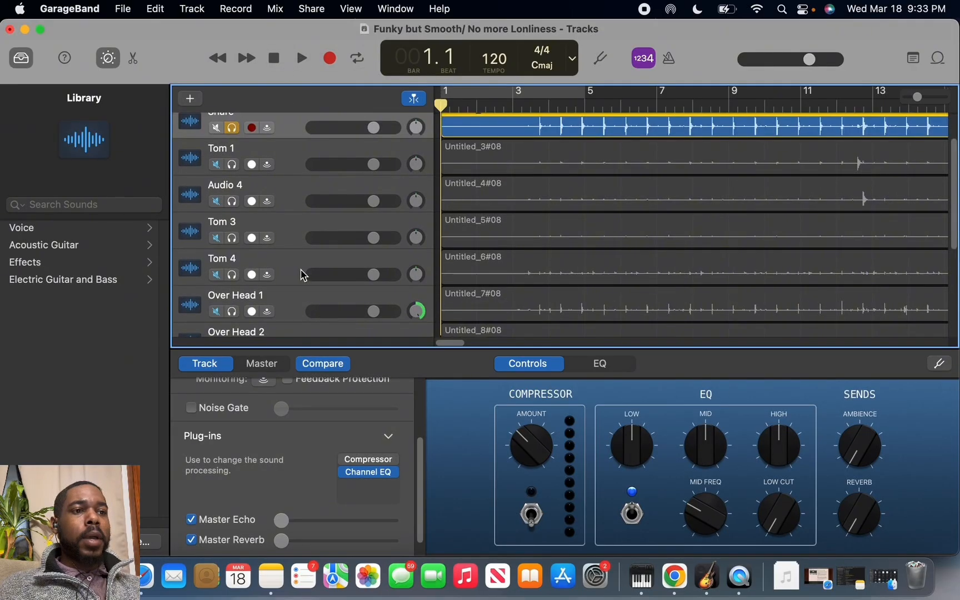
scroll(303, 274, up, 2)
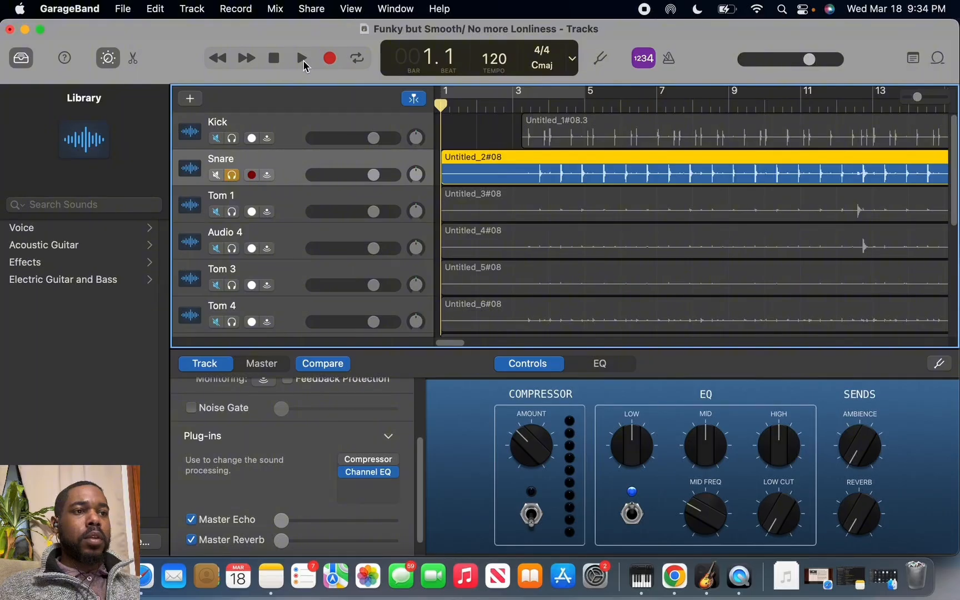
click(302, 59)
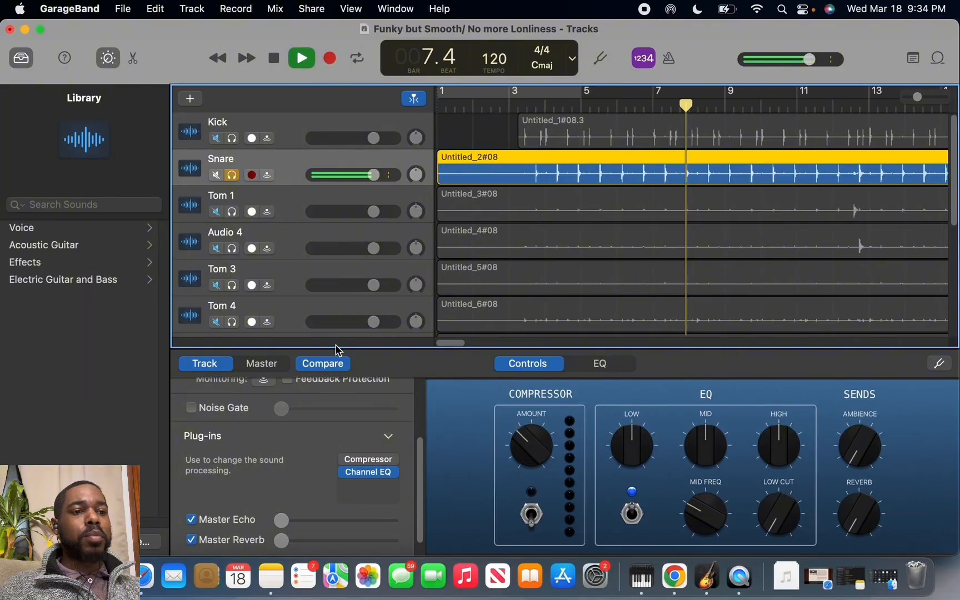
click(270, 56)
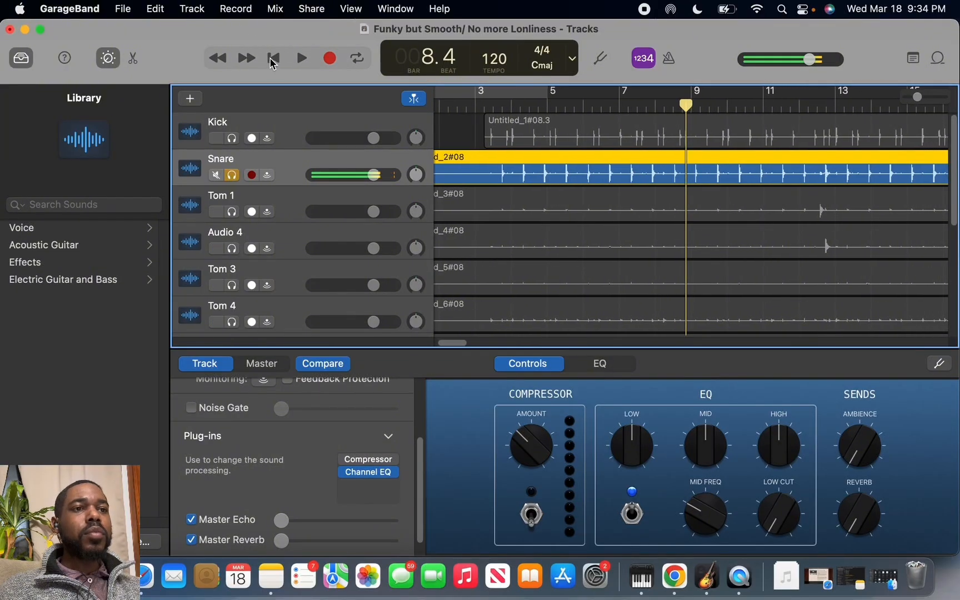
click(271, 57)
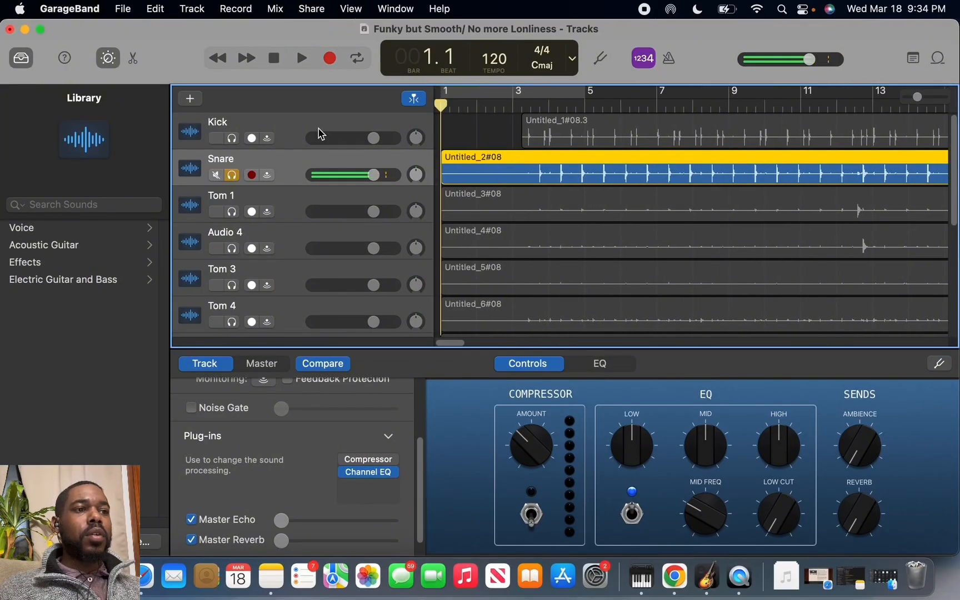
Step: Replace the Snare track's Channel EQ with DeeGate, set its output level to -34.1 during playback from bar 3, and stop playback
click(392, 474)
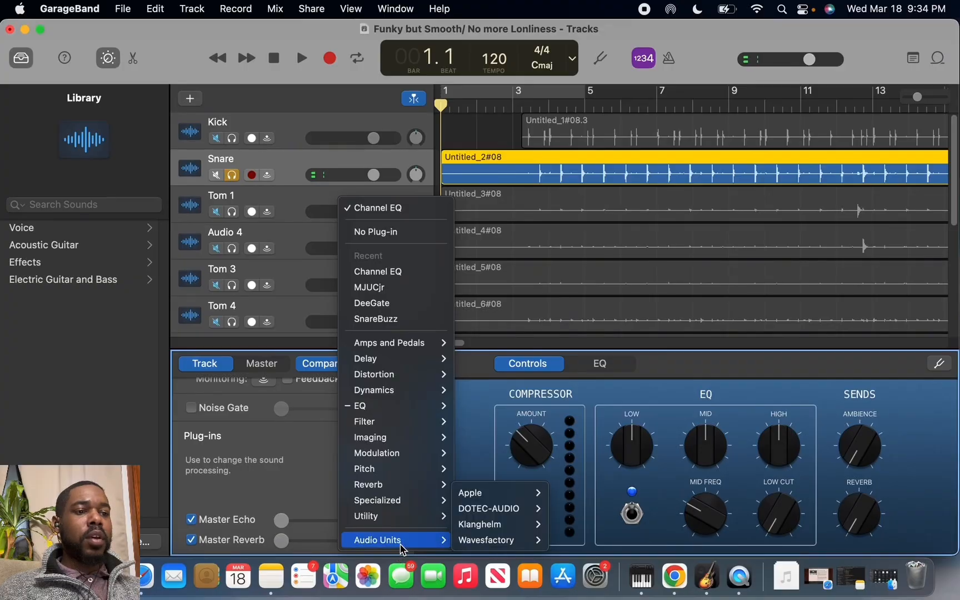
click(390, 303)
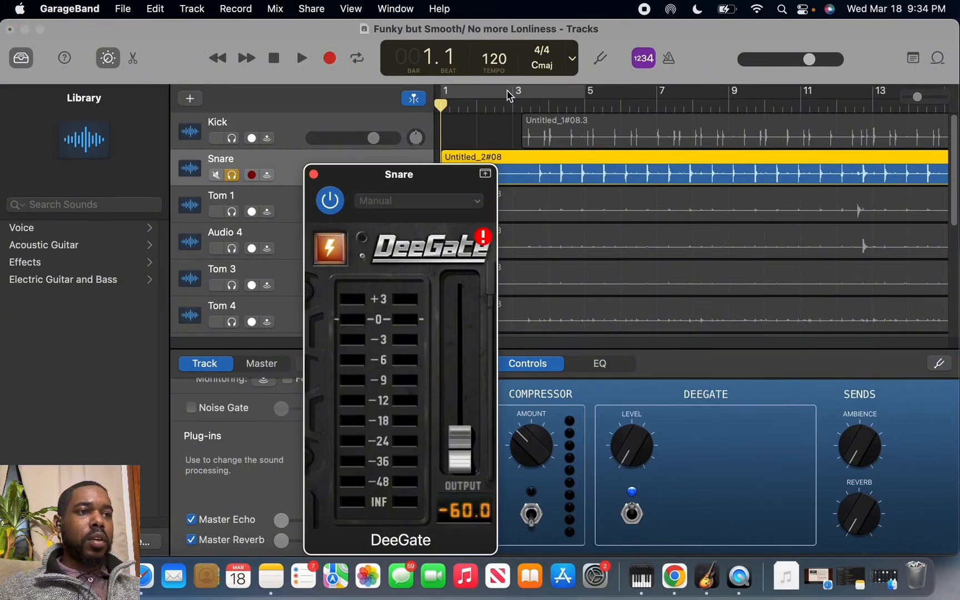
click(525, 109)
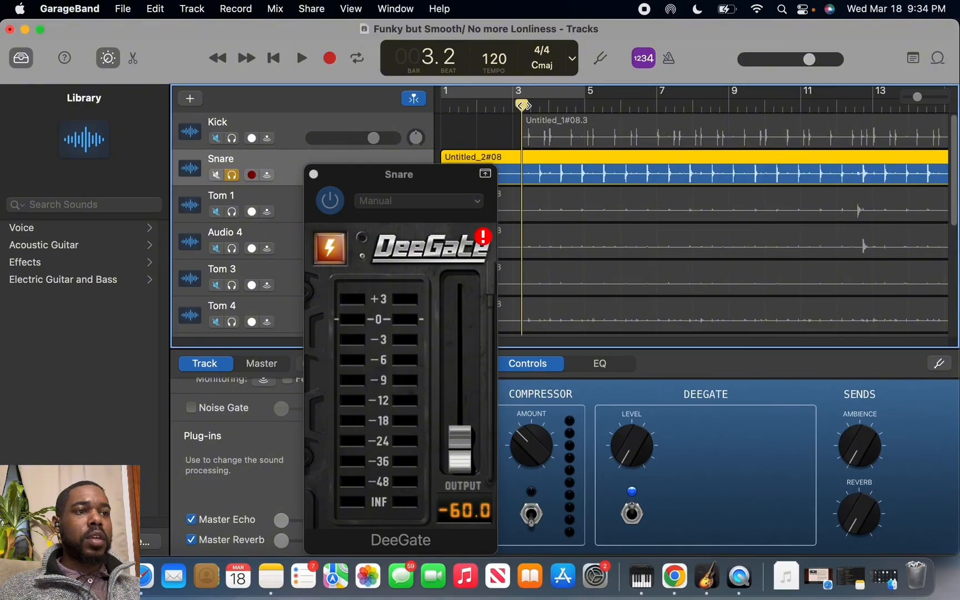
key(space)
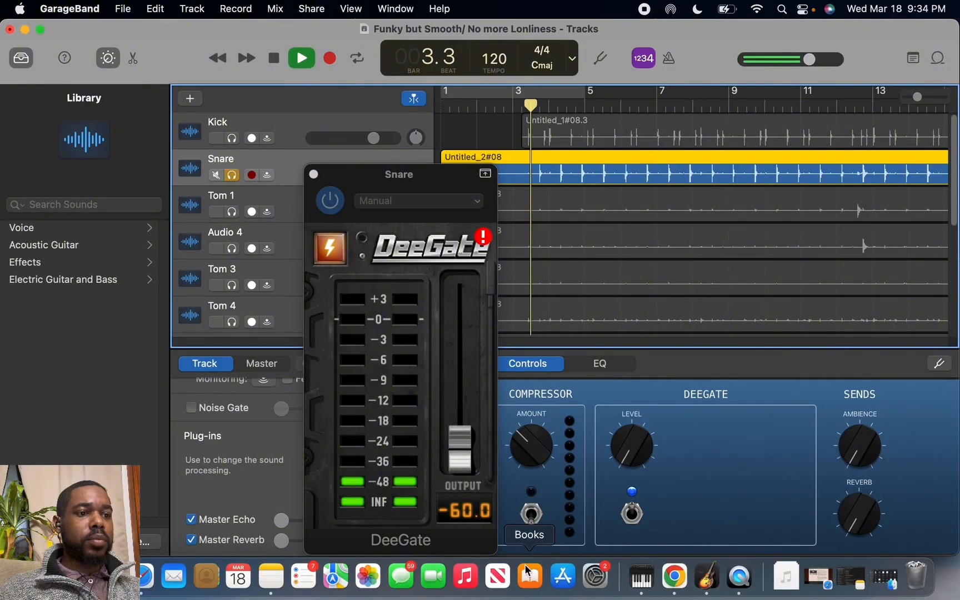
drag(450, 444, 454, 285)
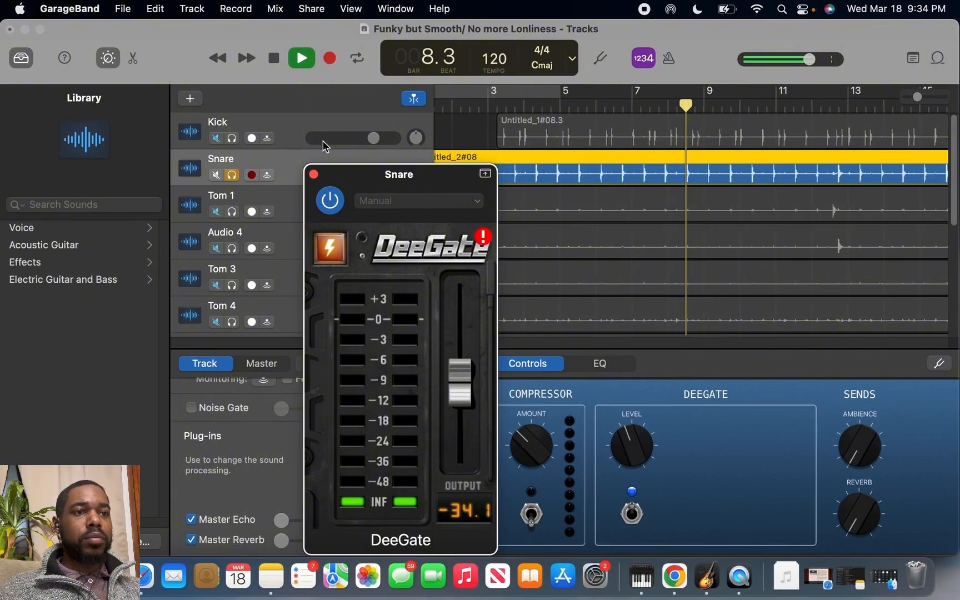
click(314, 174)
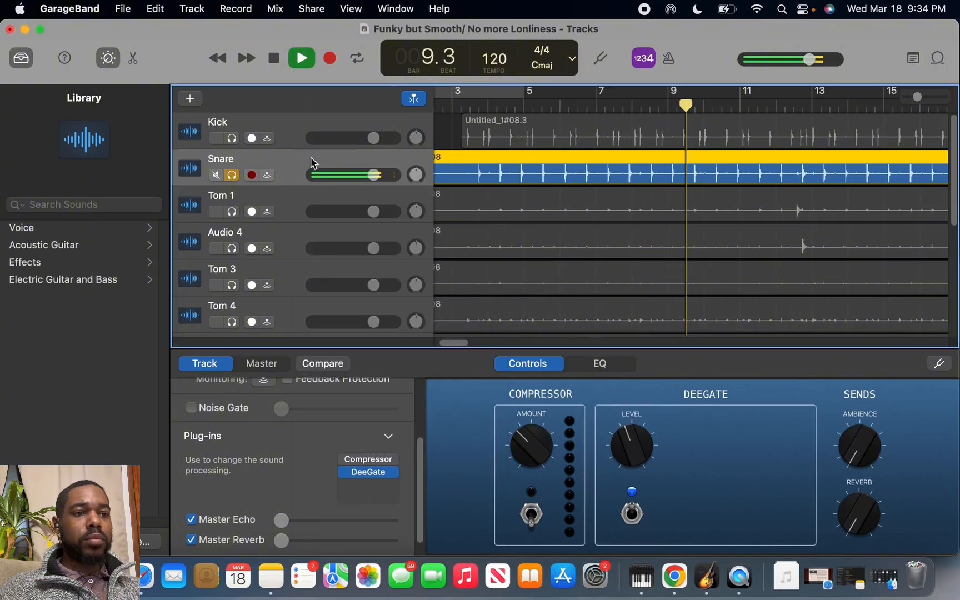
click(273, 58)
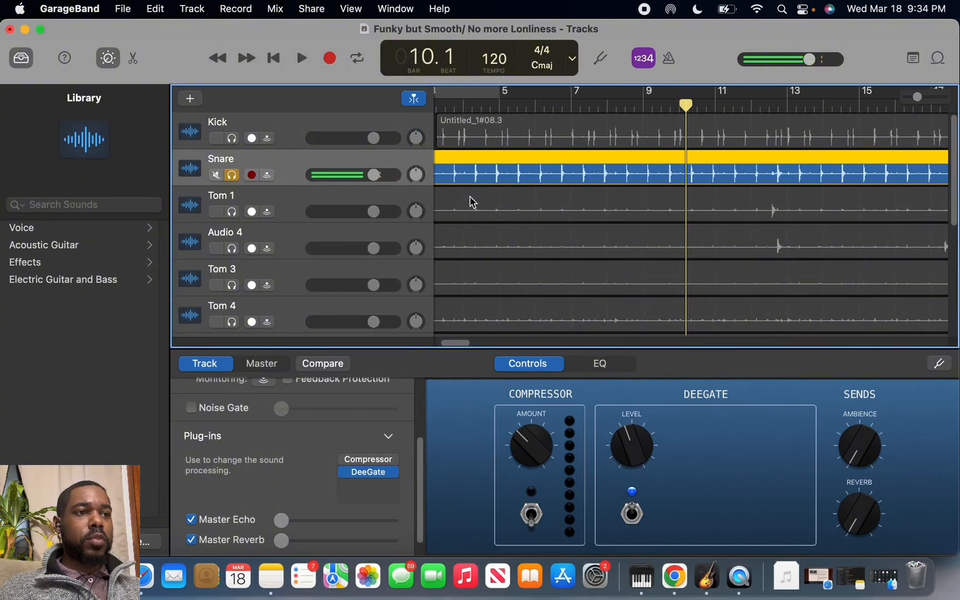
Step: Add the MJUCjr compressor after DeeGate on the Snare, with Fast time constants and Compress at 18.6 during playback, and return to the start
click(394, 488)
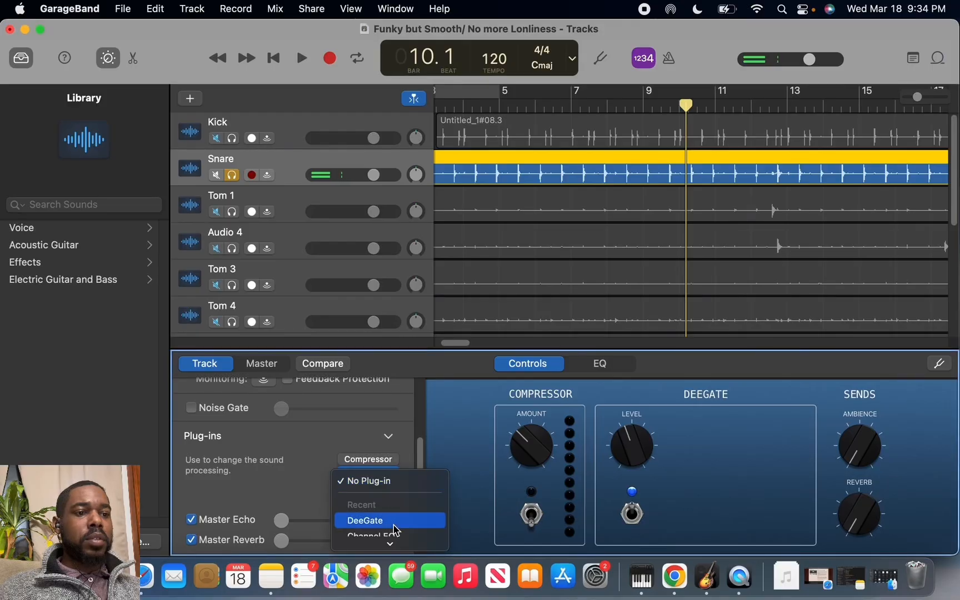
click(393, 506)
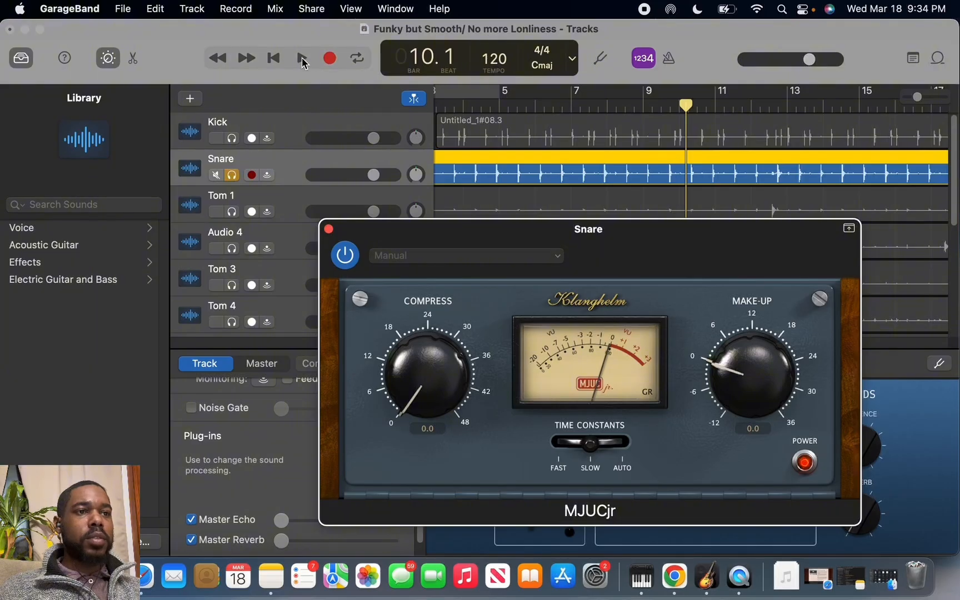
click(300, 59)
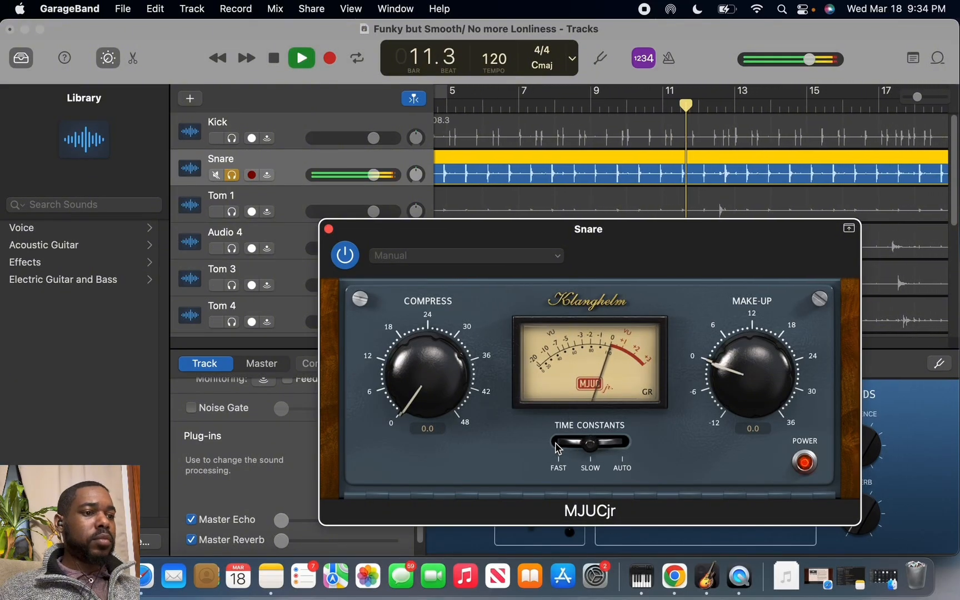
drag(591, 448, 556, 445)
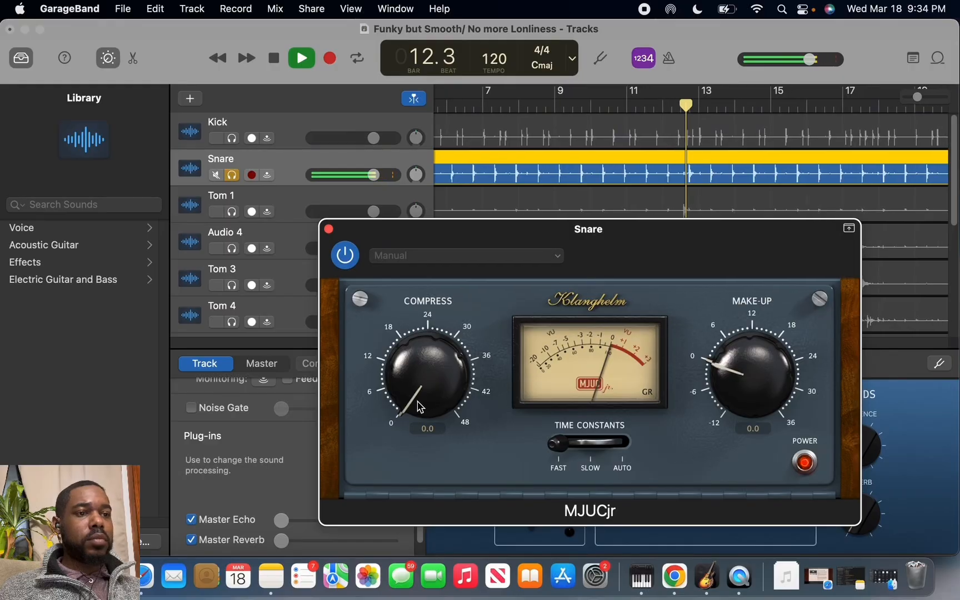
drag(436, 408, 439, 257)
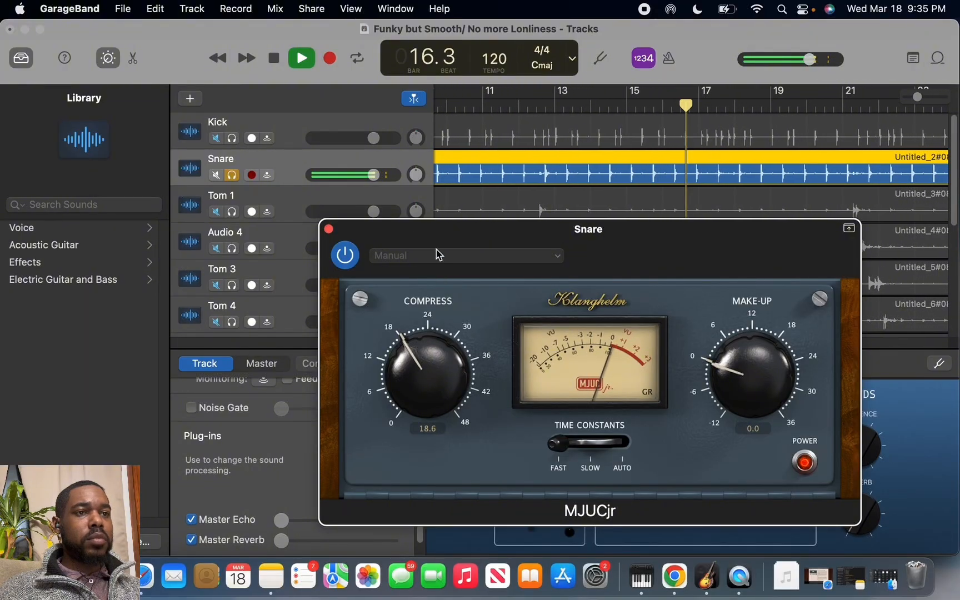
click(280, 64)
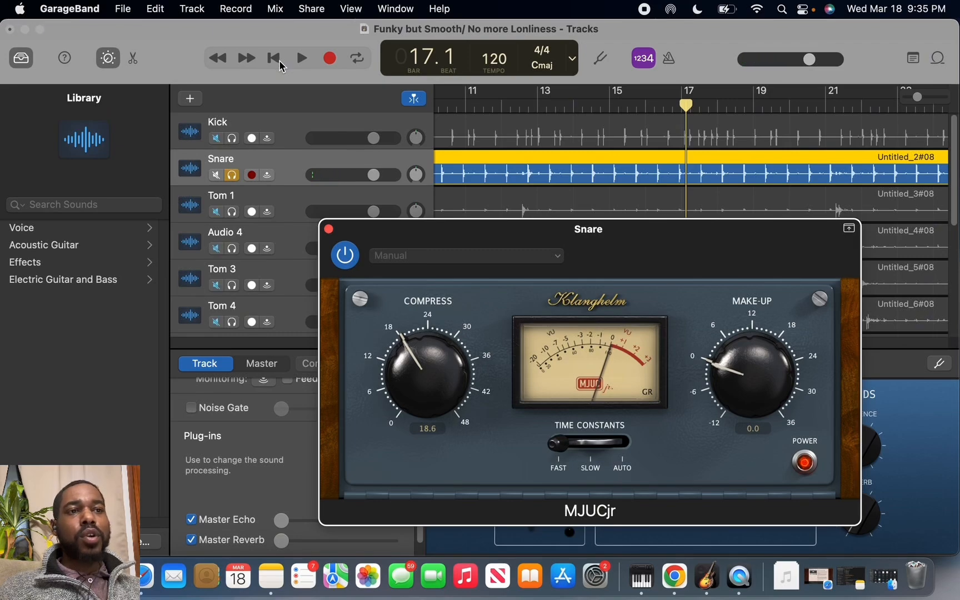
click(281, 63)
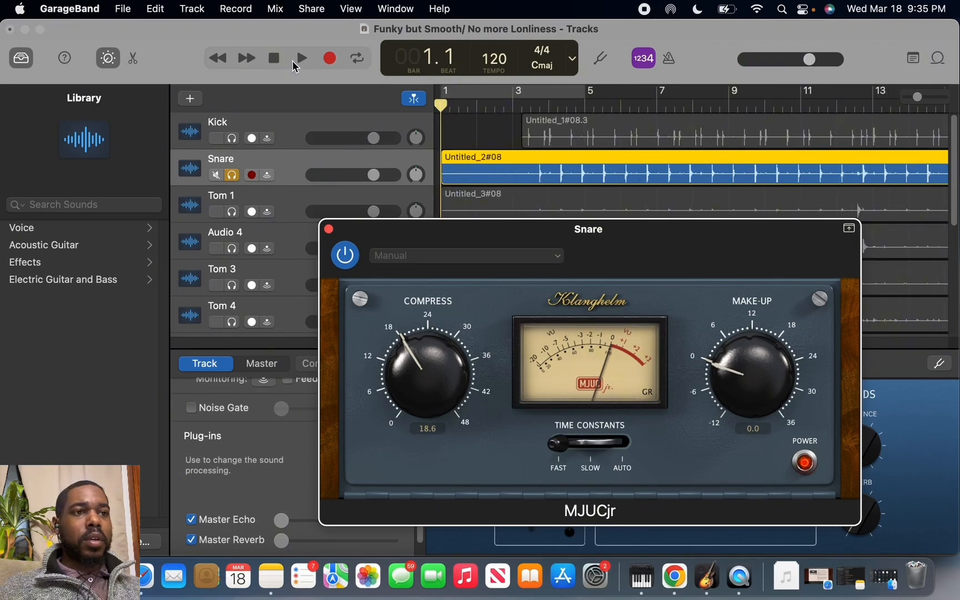
Step: Set MJUCjr's make-up gain to 7.5 while the snare plays from bar 3, close the plug-in and return to the project start
click(302, 59)
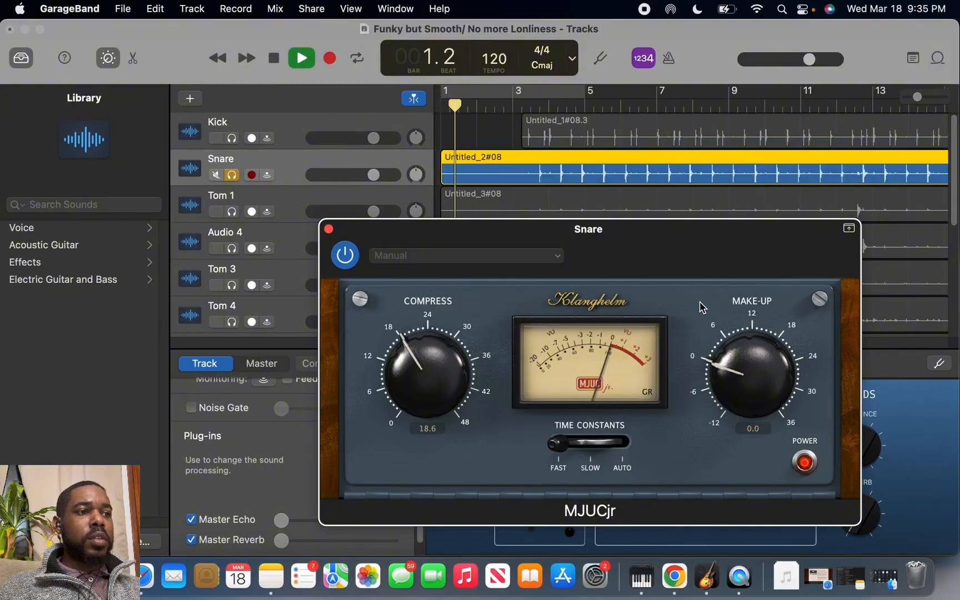
click(532, 102)
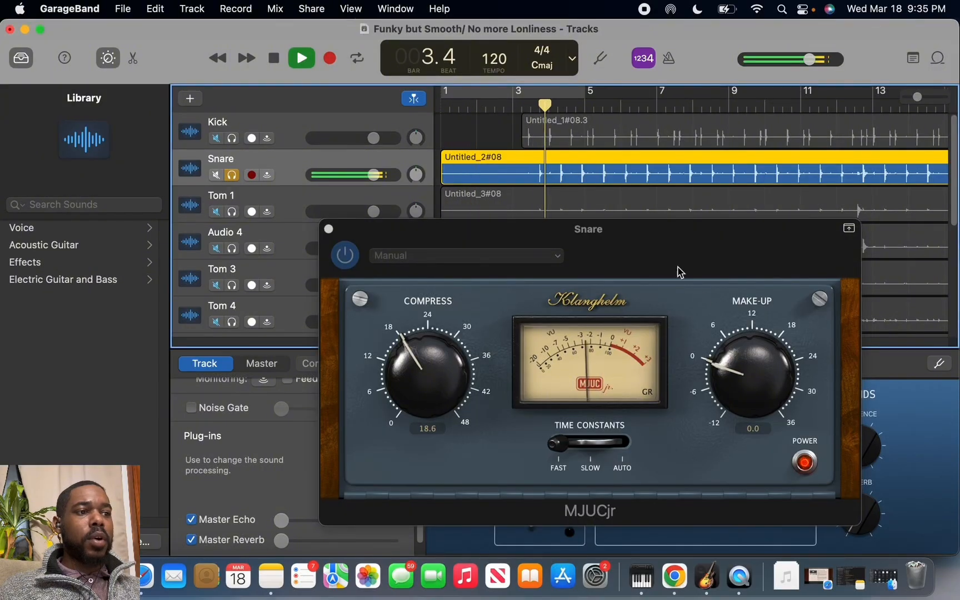
drag(723, 358, 746, 306)
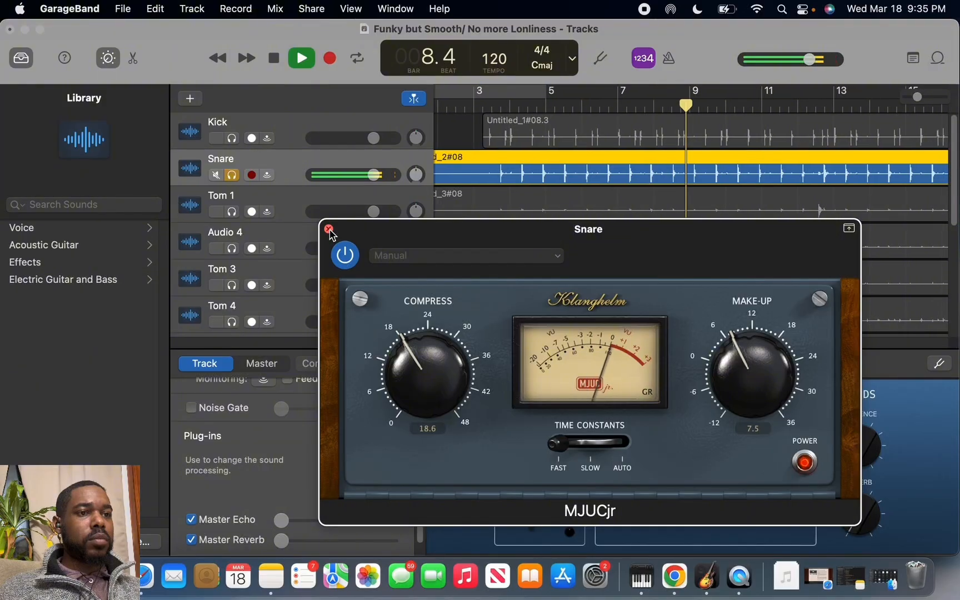
click(329, 229)
click(278, 66)
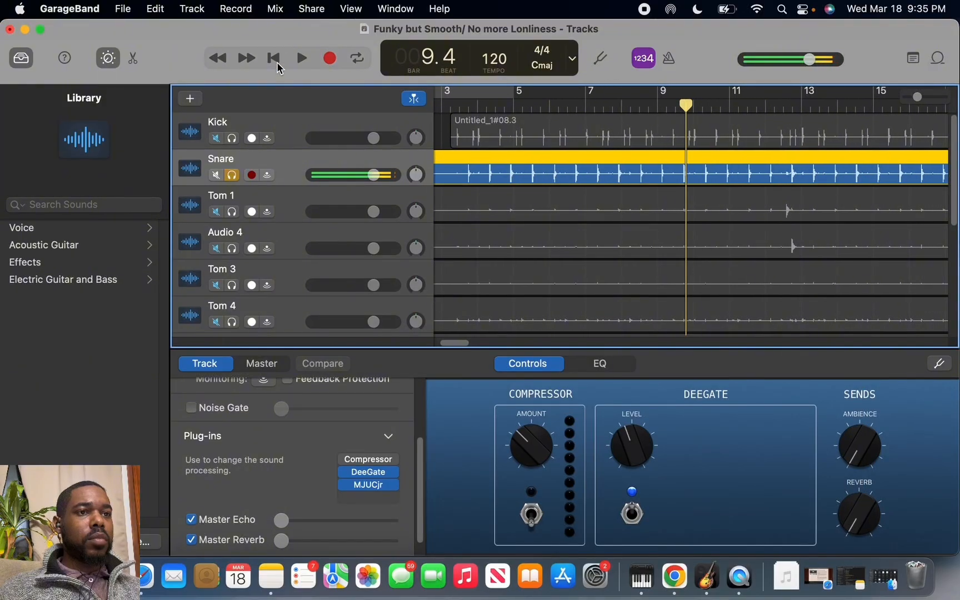
click(278, 66)
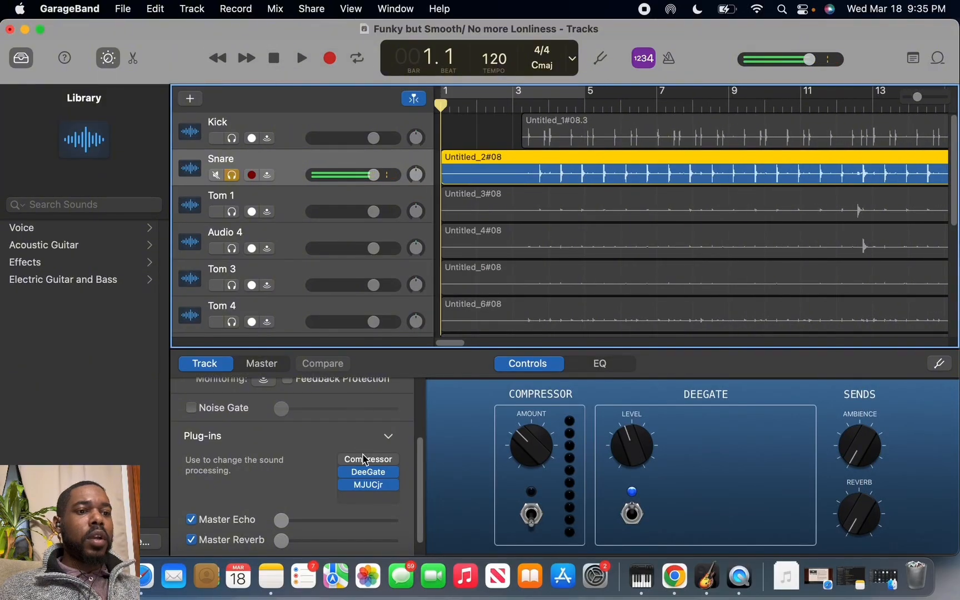
Step: Add a Channel EQ after MJUCjr on the Snare and load the Refresh Snare drum preset
click(392, 500)
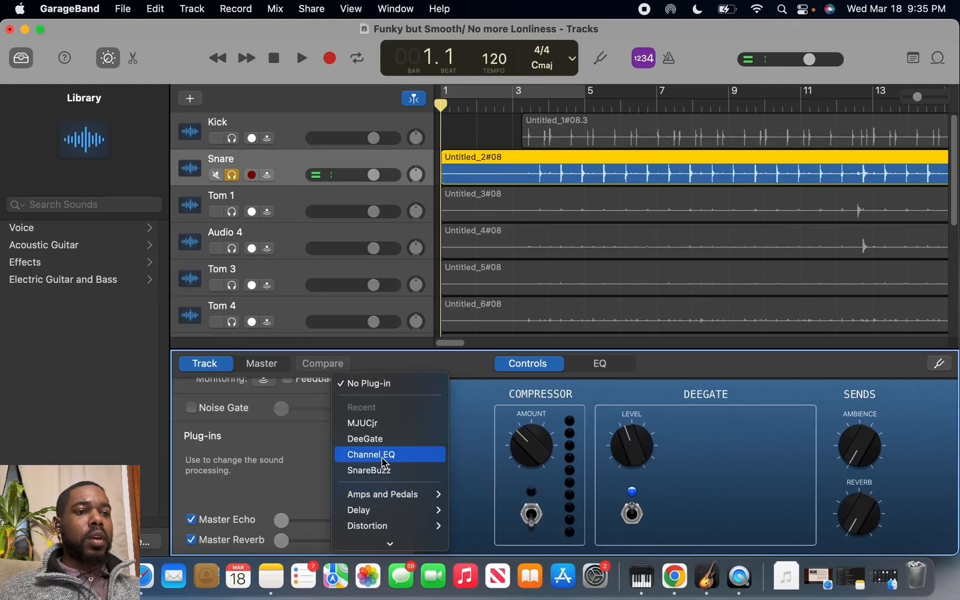
click(384, 455)
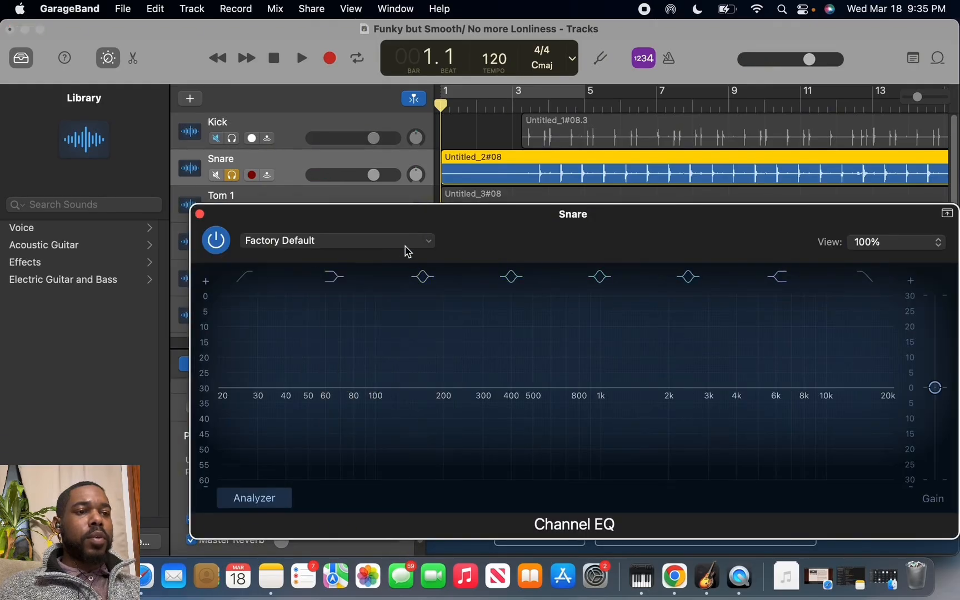
click(427, 244)
mouse_move(336, 332)
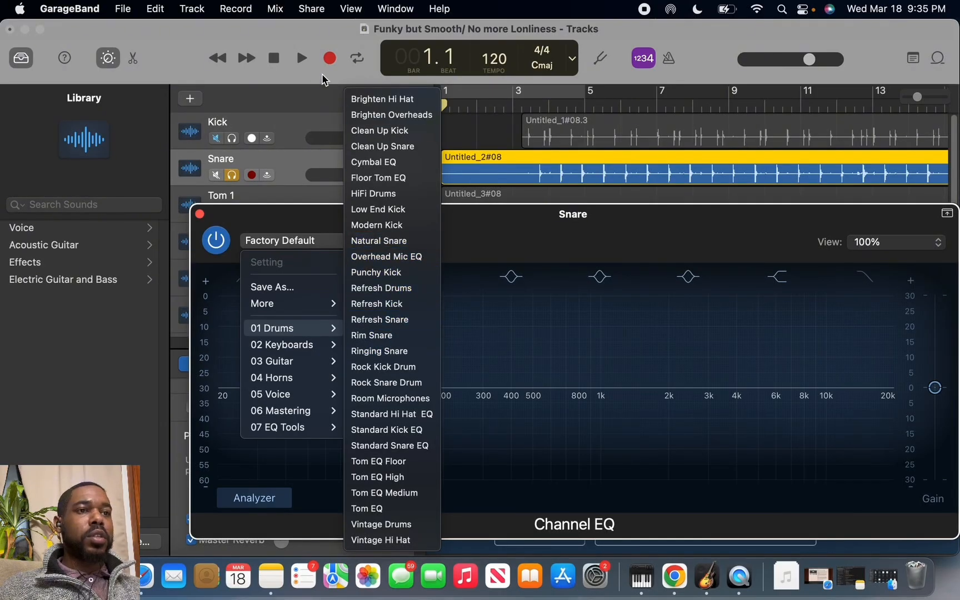
click(423, 324)
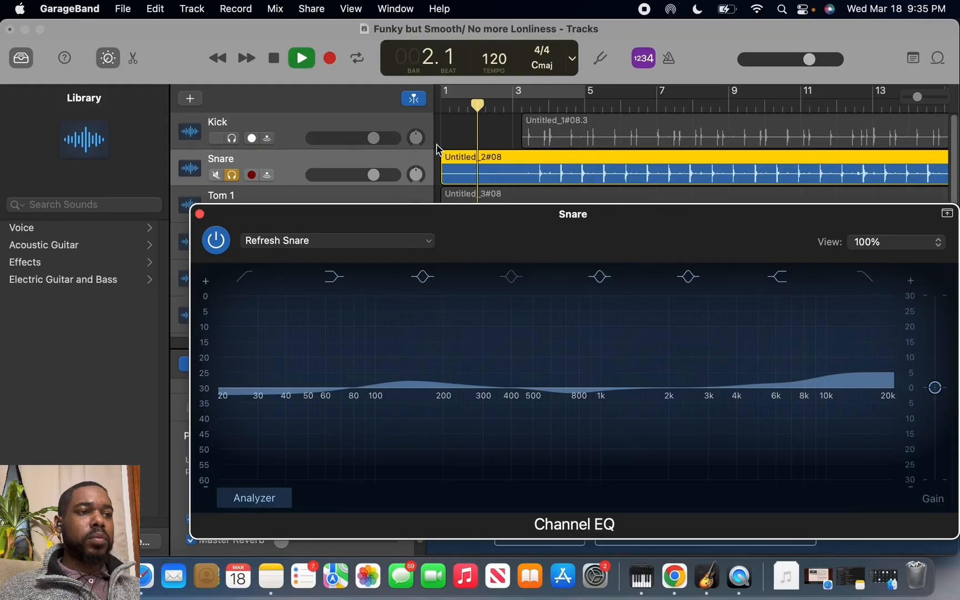
Step: Reshape the Channel EQ's 730 Hz band to 490 Hz, -14.7 dB and Q 2.20 while the snare plays, and close the EQ
click(526, 110)
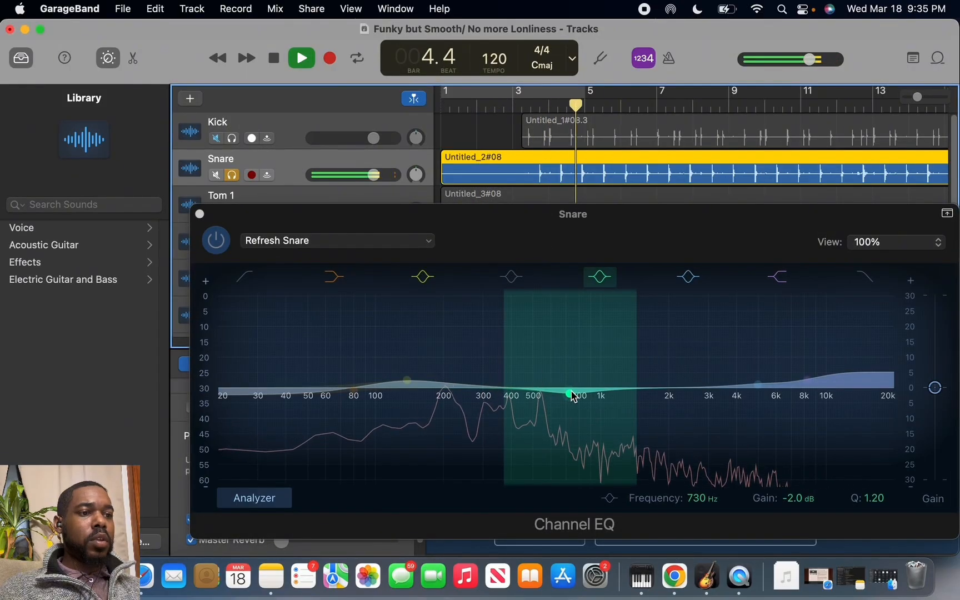
drag(570, 393, 540, 394)
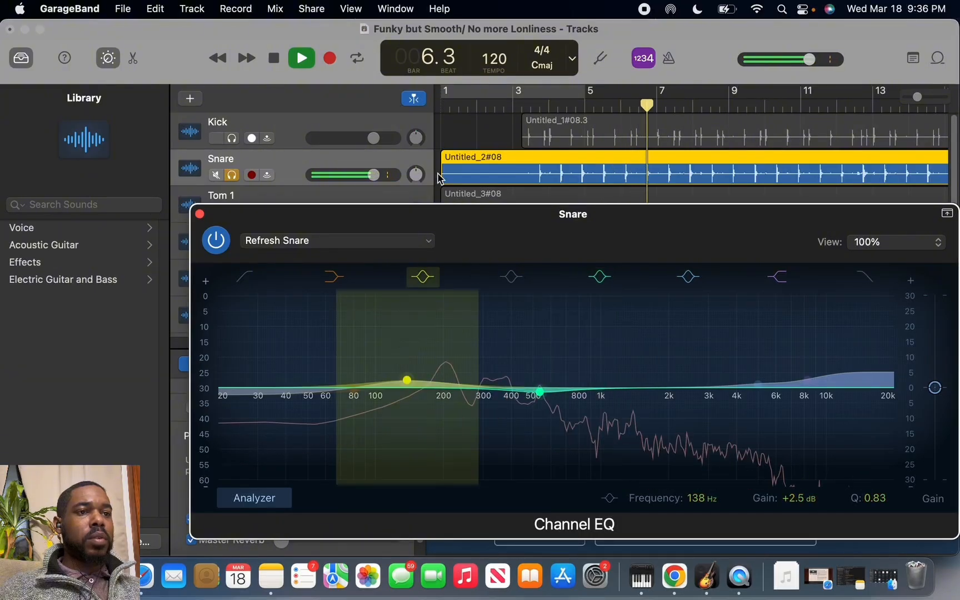
click(274, 58)
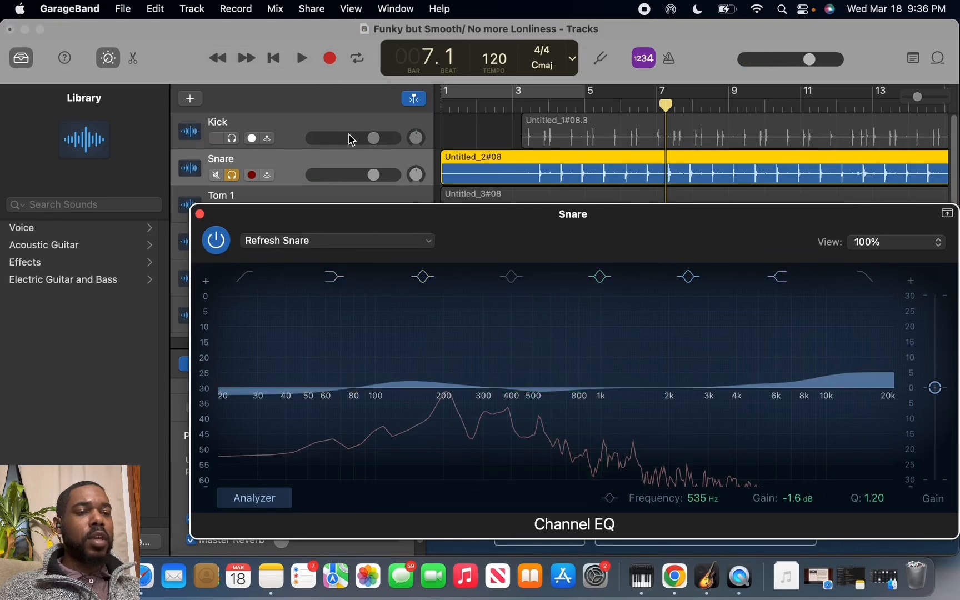
click(302, 62)
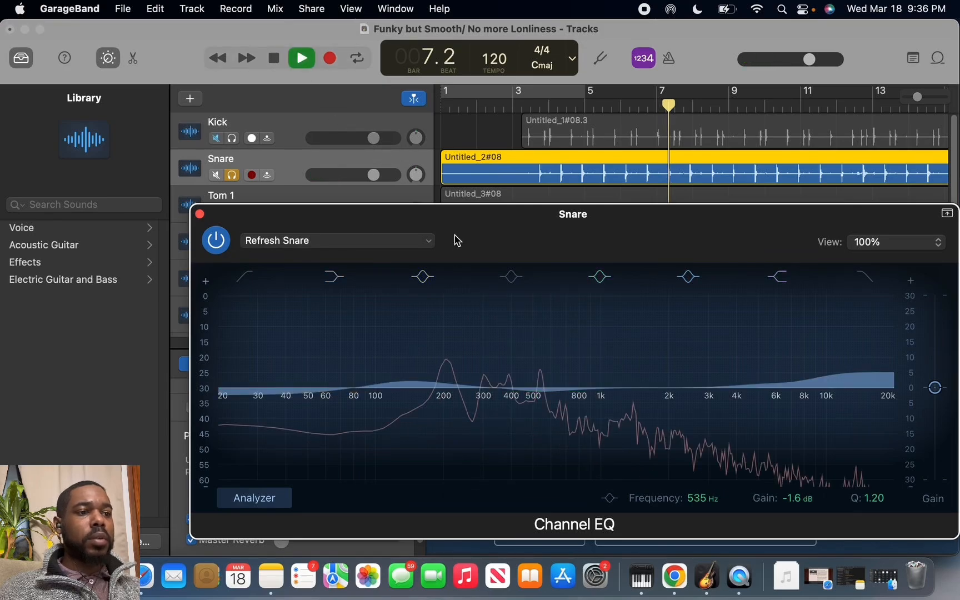
drag(538, 394, 537, 439)
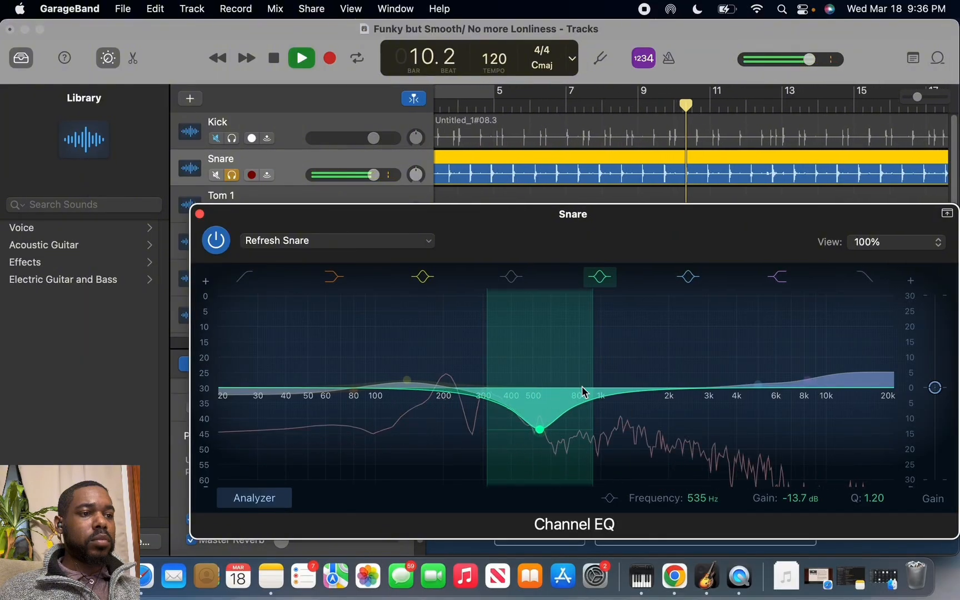
drag(592, 384, 584, 384)
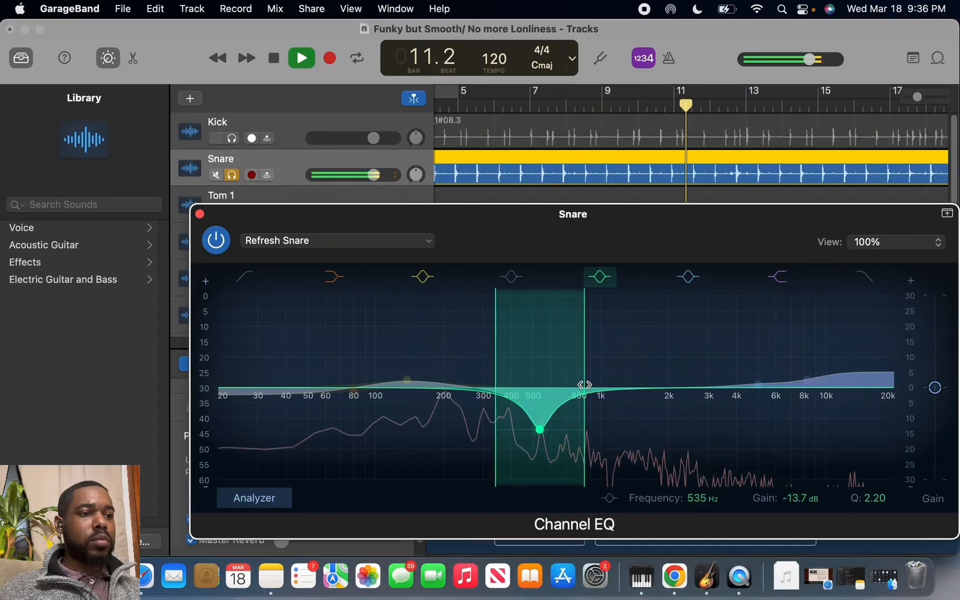
click(407, 380)
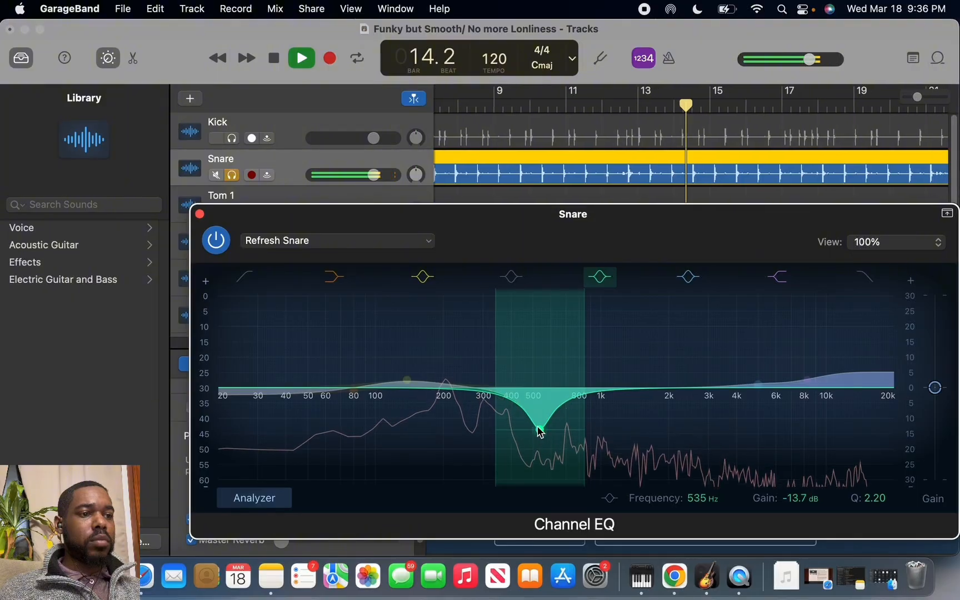
drag(528, 425, 531, 436)
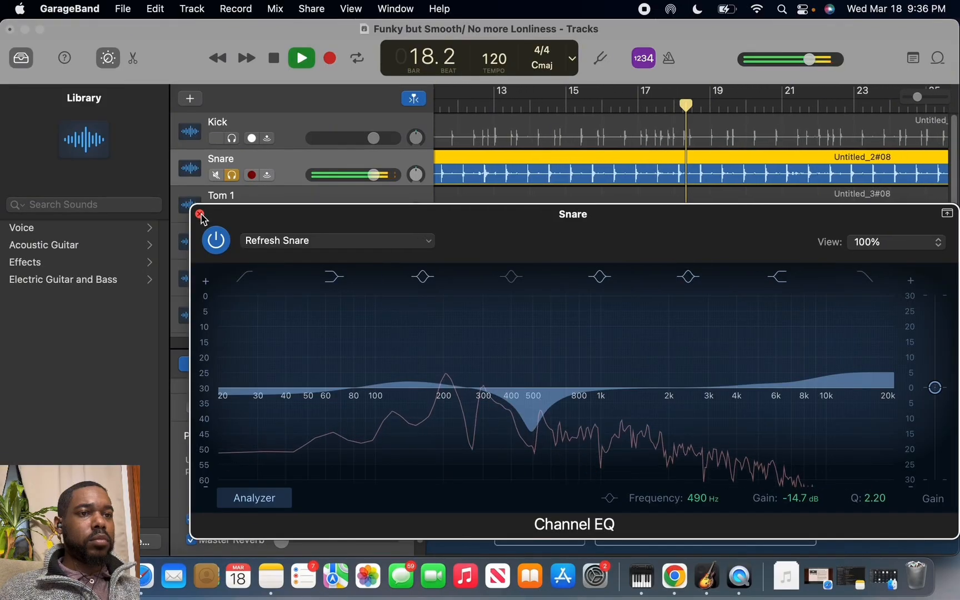
click(199, 214)
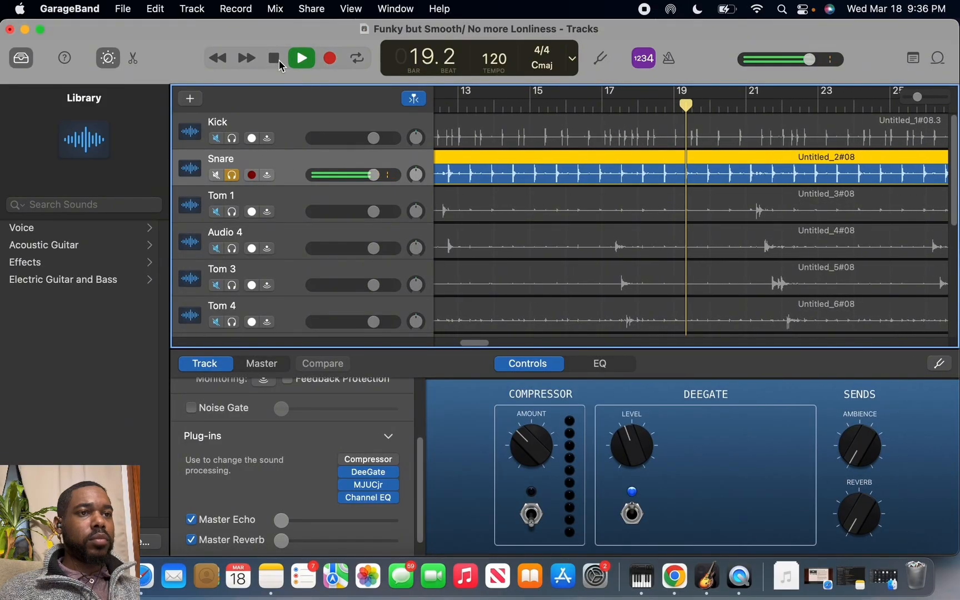
Step: Stop playback, return to the project start and move the playhead to bar 3, beat 3
key(space)
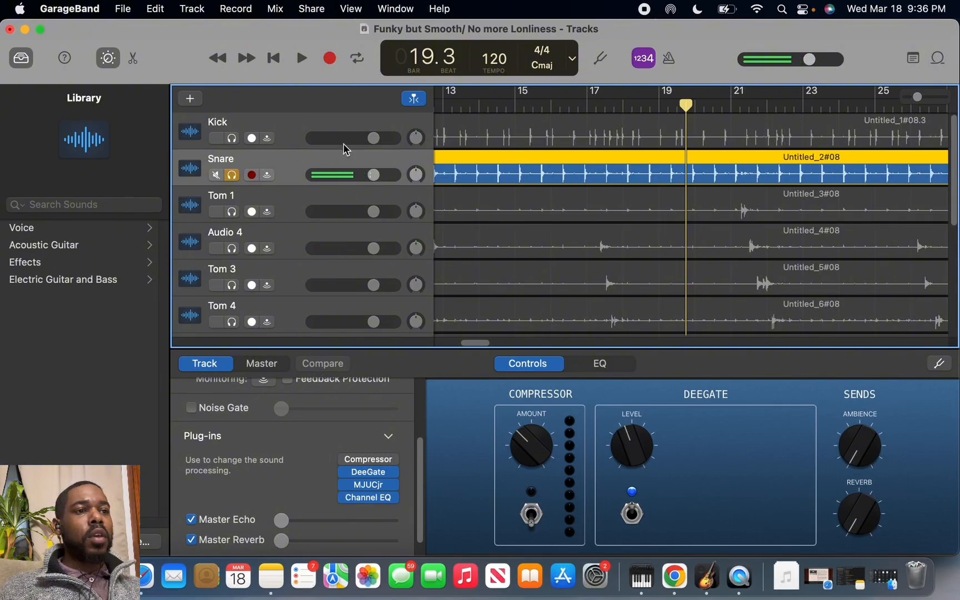
click(274, 59)
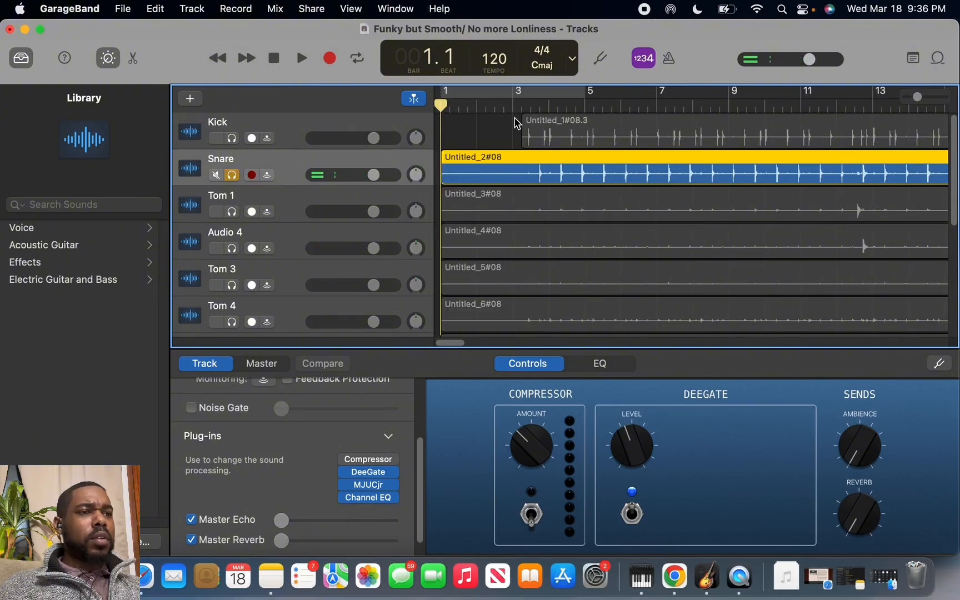
click(525, 106)
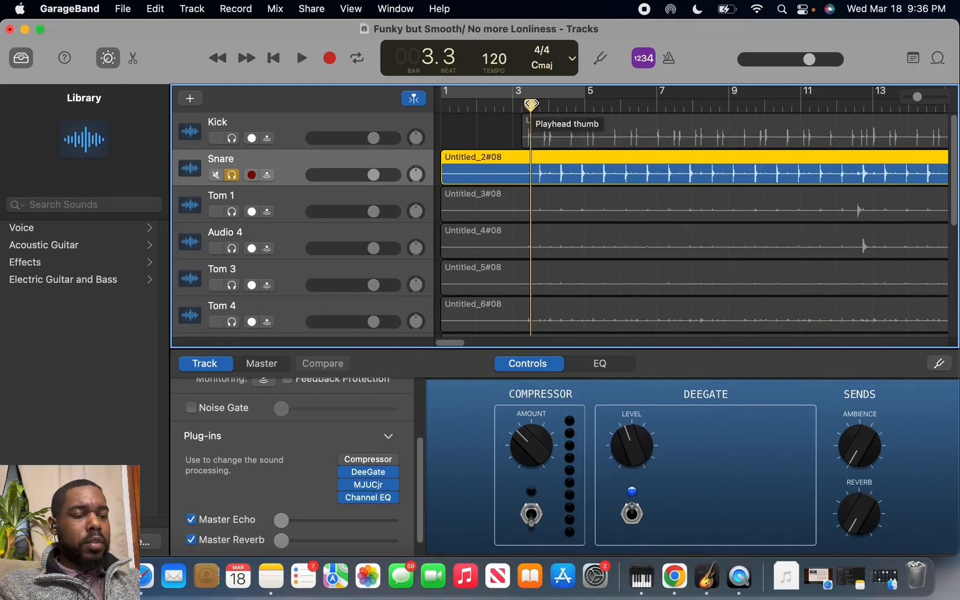
Step: Split the Snare region at bar 3, beat 3 and delete the part before the split
key(super+t)
click(483, 162)
key(Delete)
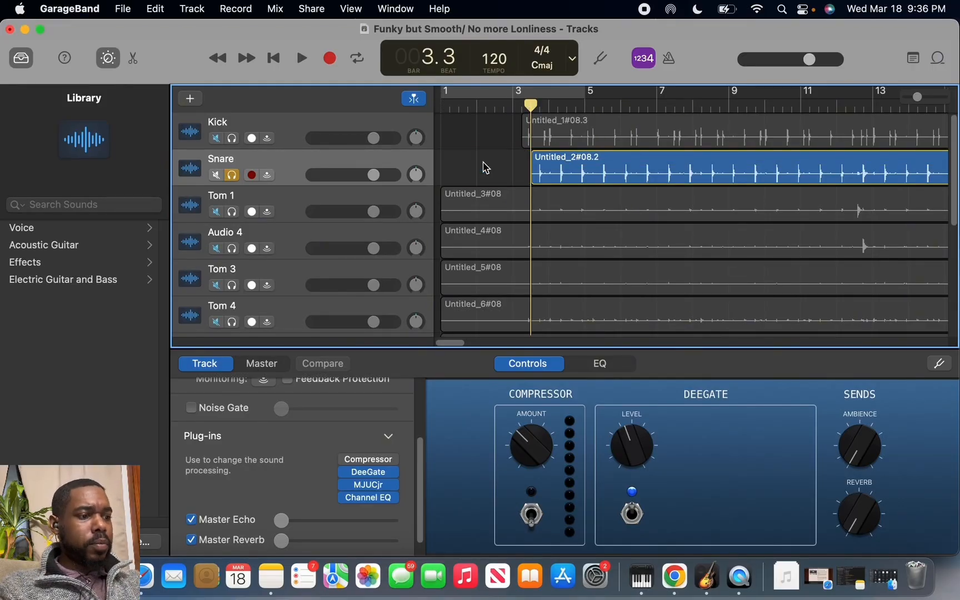
Step: Split the Snare region at bar 93, beat 4, where the Kick region ends, and delete the part after the split
drag(470, 342, 642, 327)
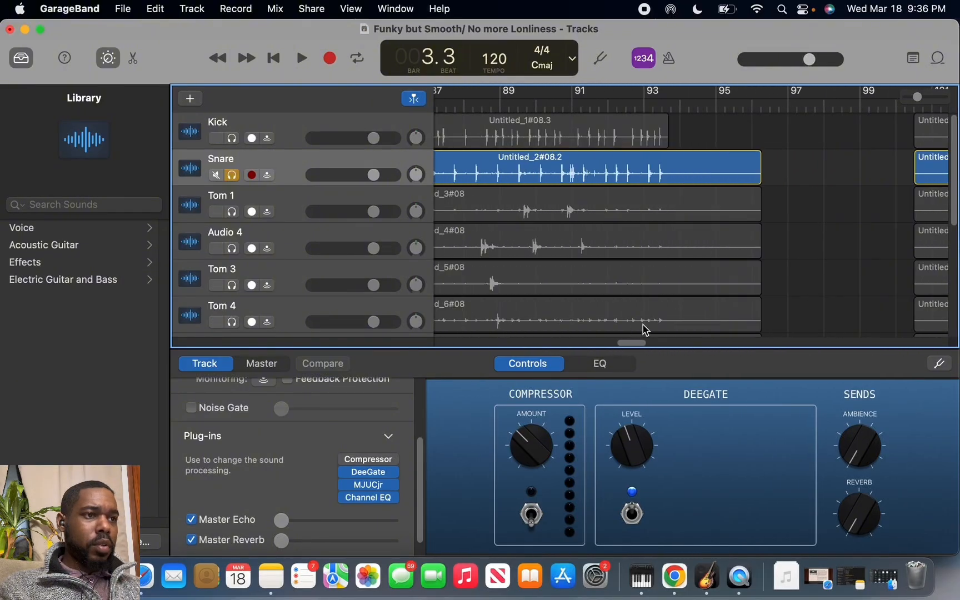
click(686, 169)
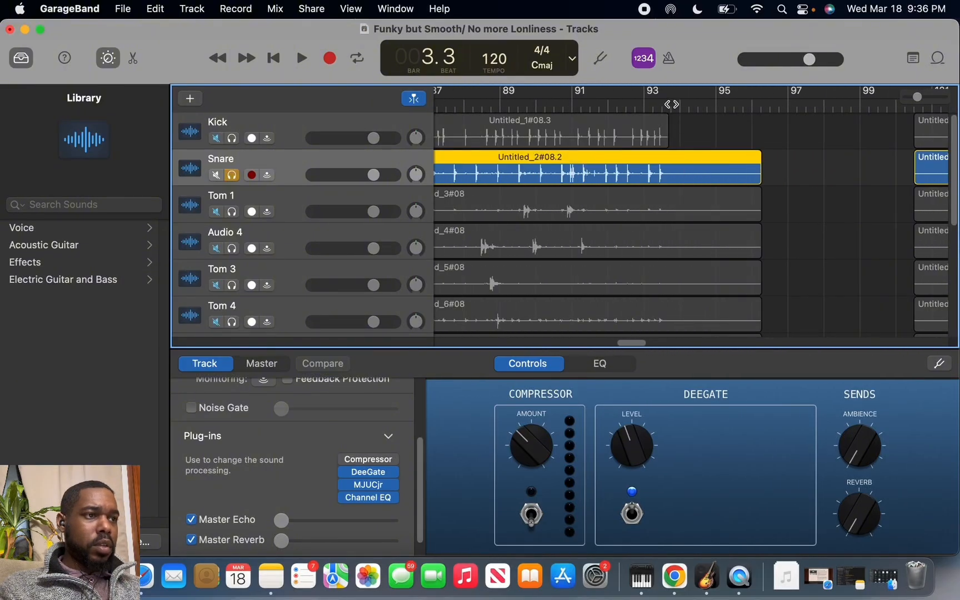
click(670, 105)
key(super+t)
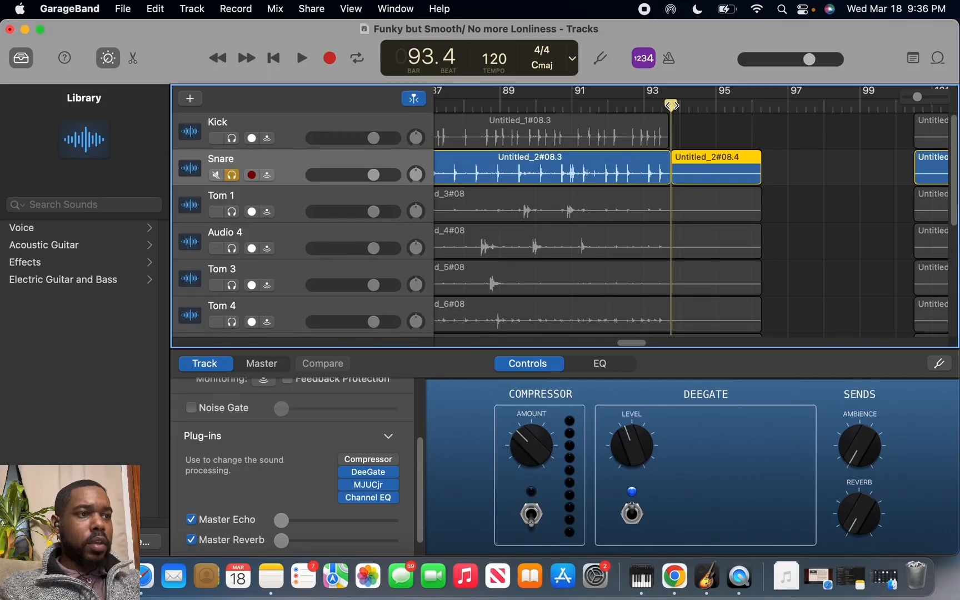
key(Delete)
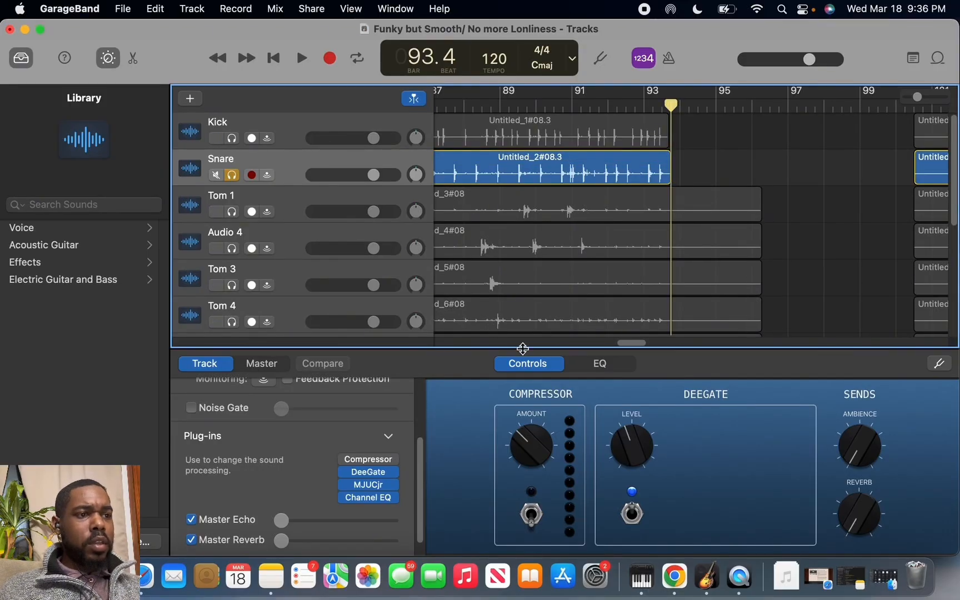
drag(613, 344, 374, 347)
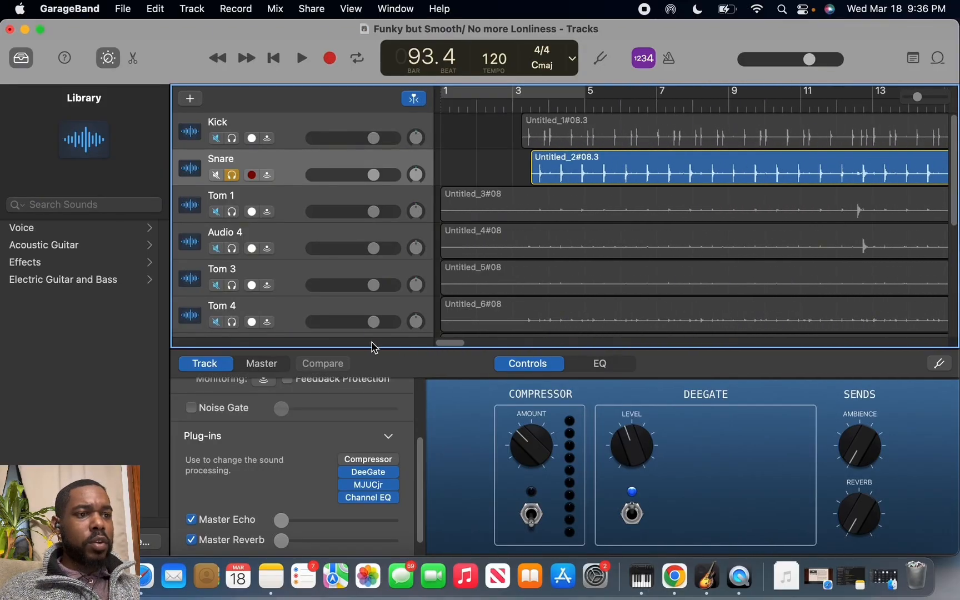
Step: Raise the Snare's Master Reverb and audition it together with the soloed Kick from bar 3, ending at the project start
drag(289, 543, 293, 545)
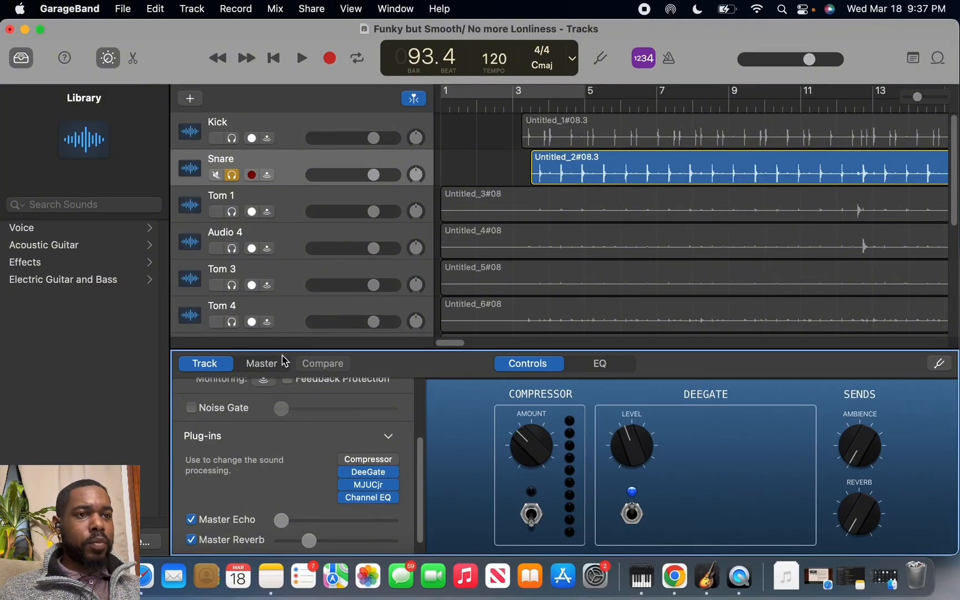
click(233, 138)
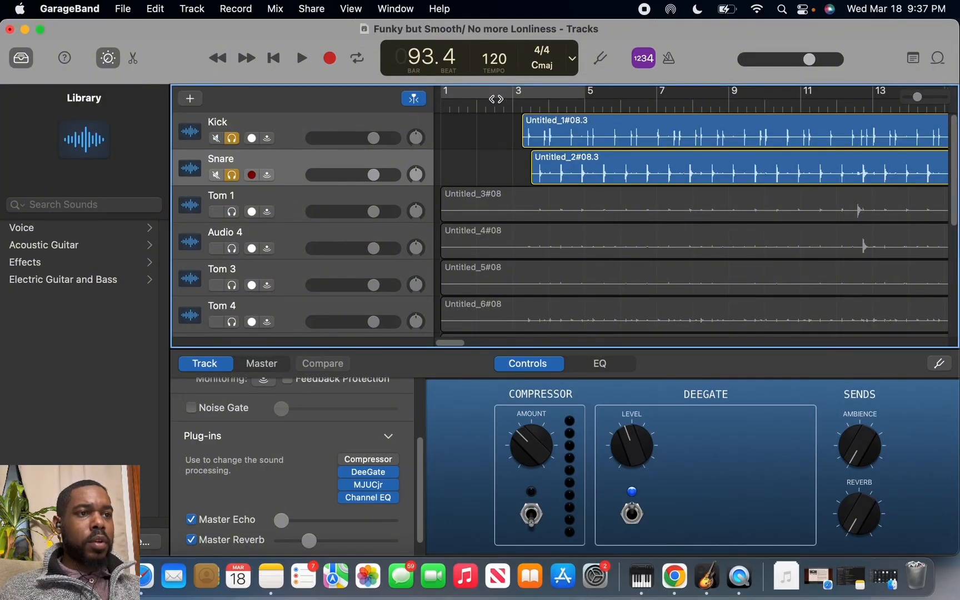
click(515, 101)
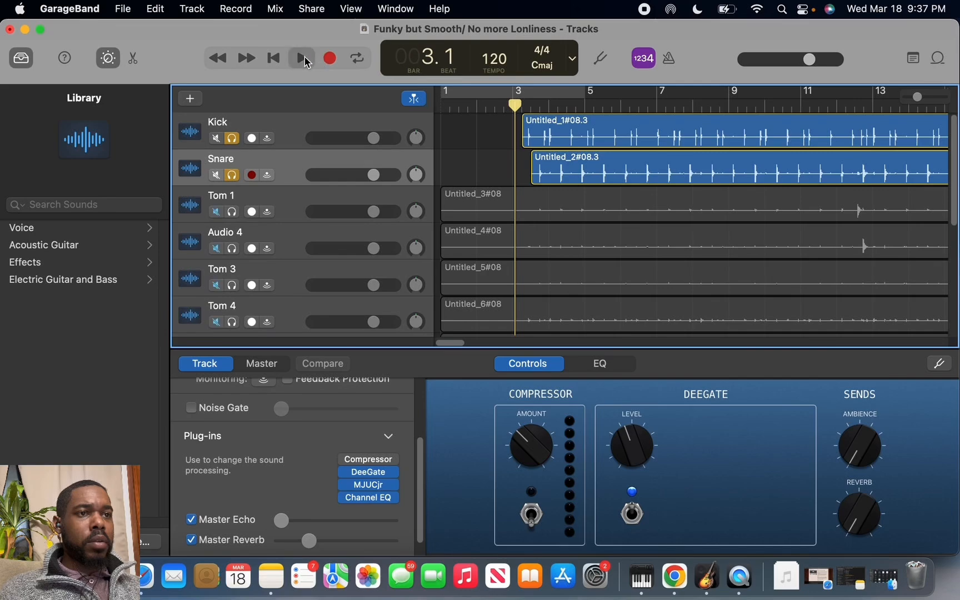
click(307, 60)
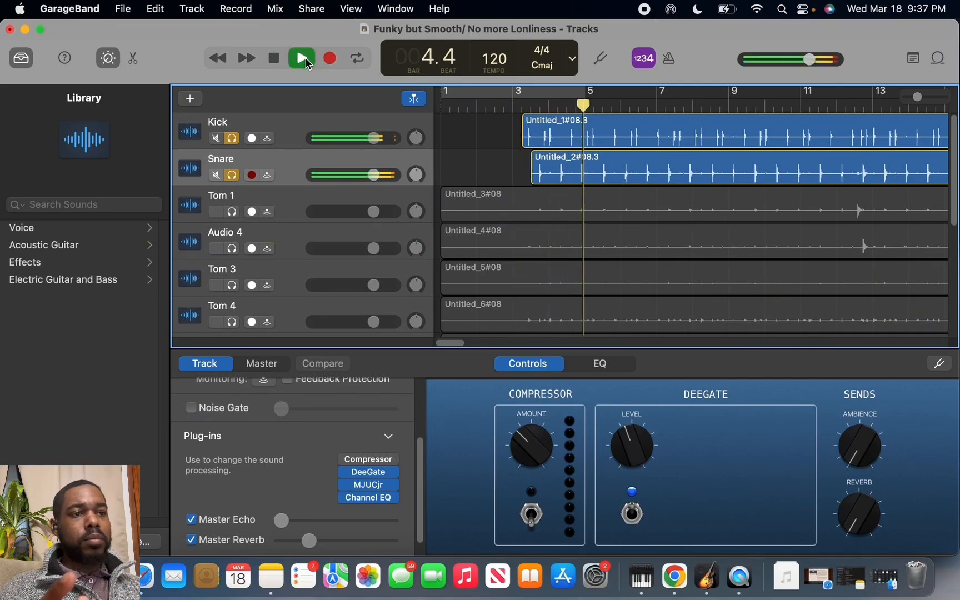
click(281, 60)
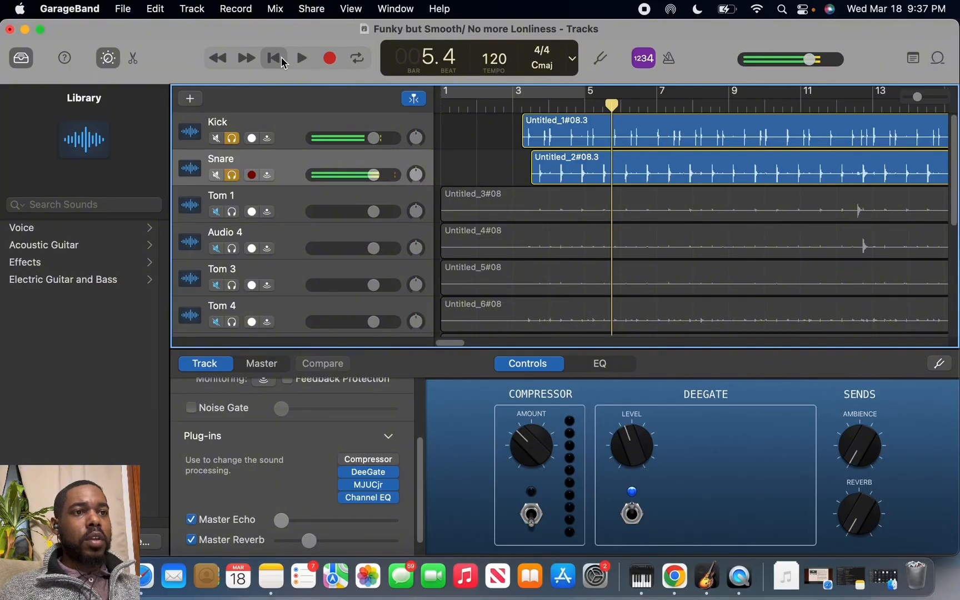
click(281, 60)
Step: Solo Over Head 1 and Over Head 2, audition them with the Kick and Snare, and return to the project start
click(270, 240)
scroll(270, 240, down, 5)
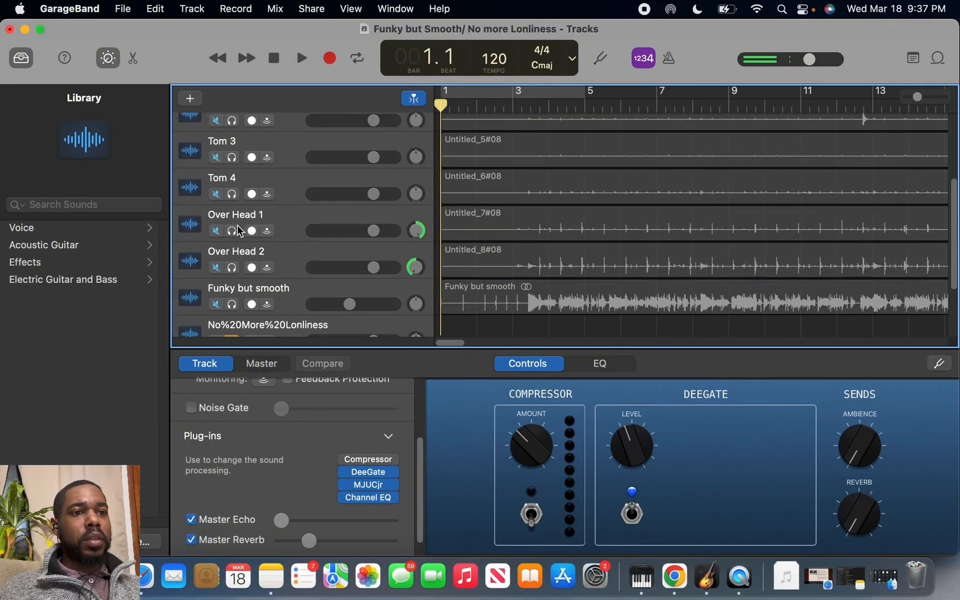
click(237, 231)
click(238, 268)
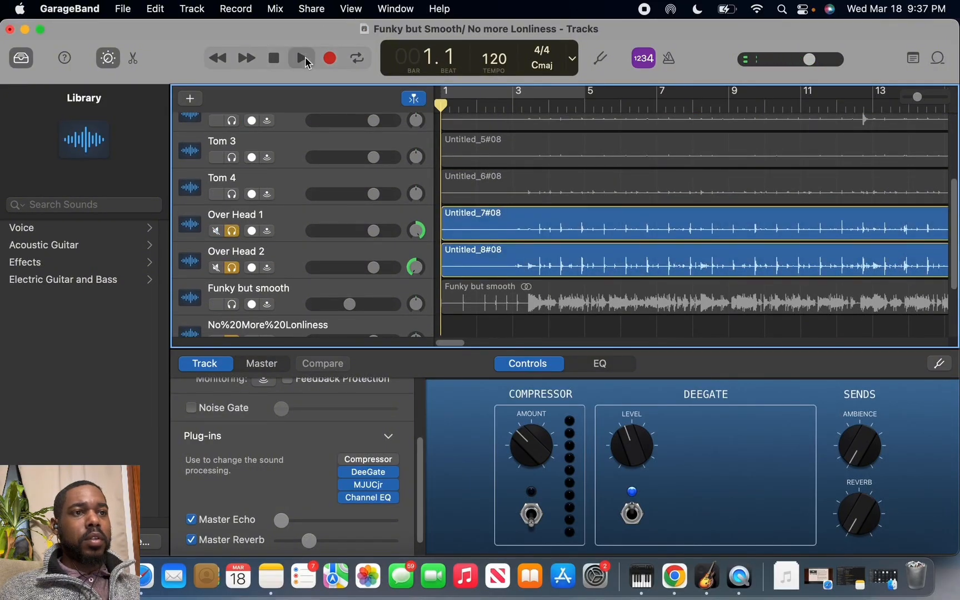
click(305, 57)
scroll(434, 132, up, 5)
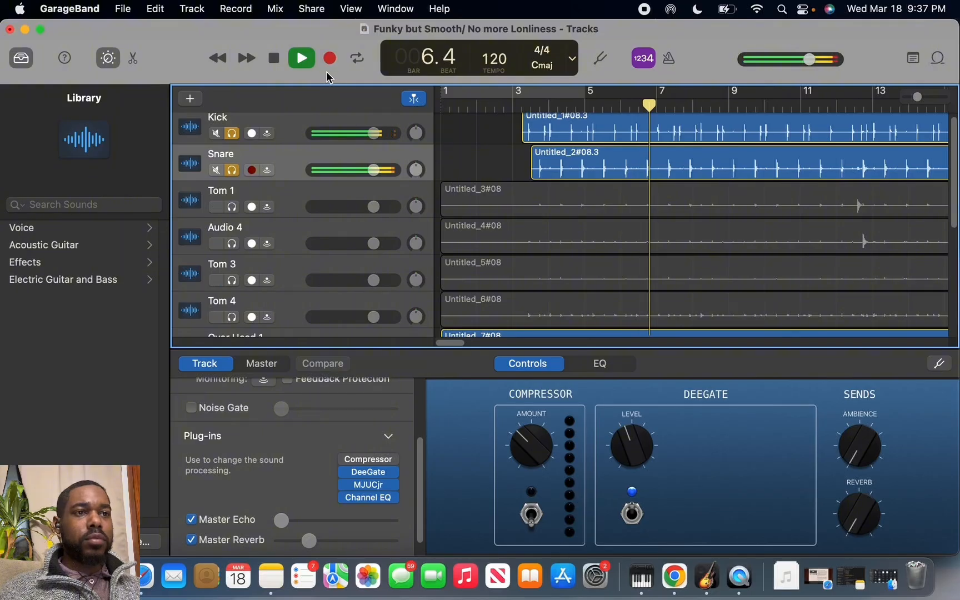
click(275, 60)
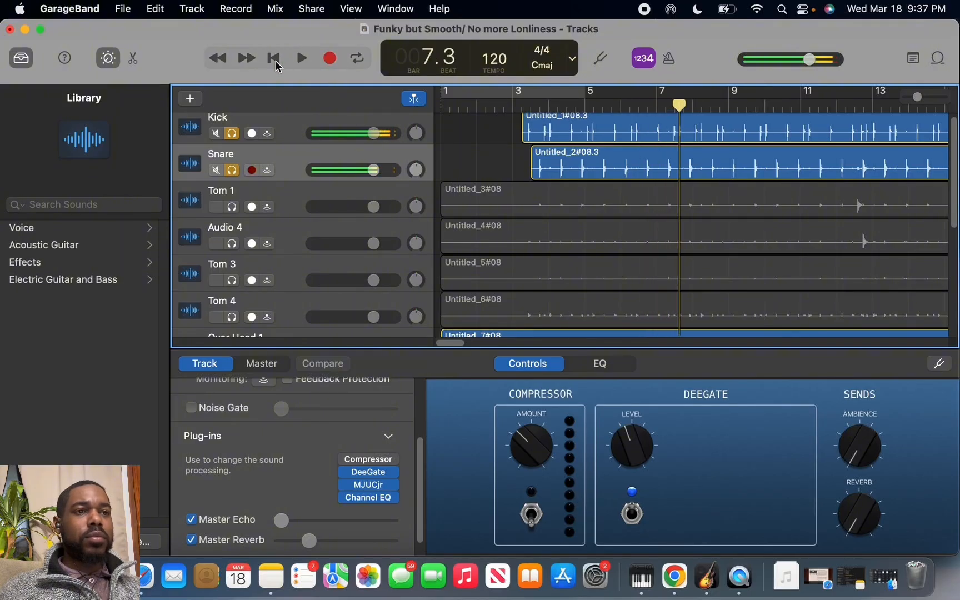
click(274, 59)
Step: Add the Funky but smooth track to the soloed drum tracks
scroll(402, 195, down, 2)
scroll(402, 195, down, 5)
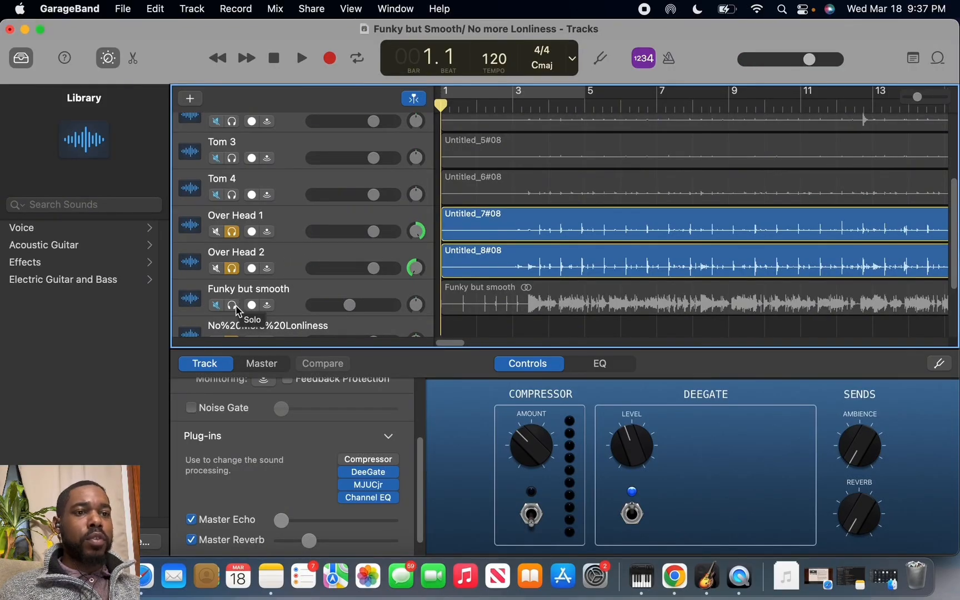
click(232, 306)
scroll(511, 201, down, 2)
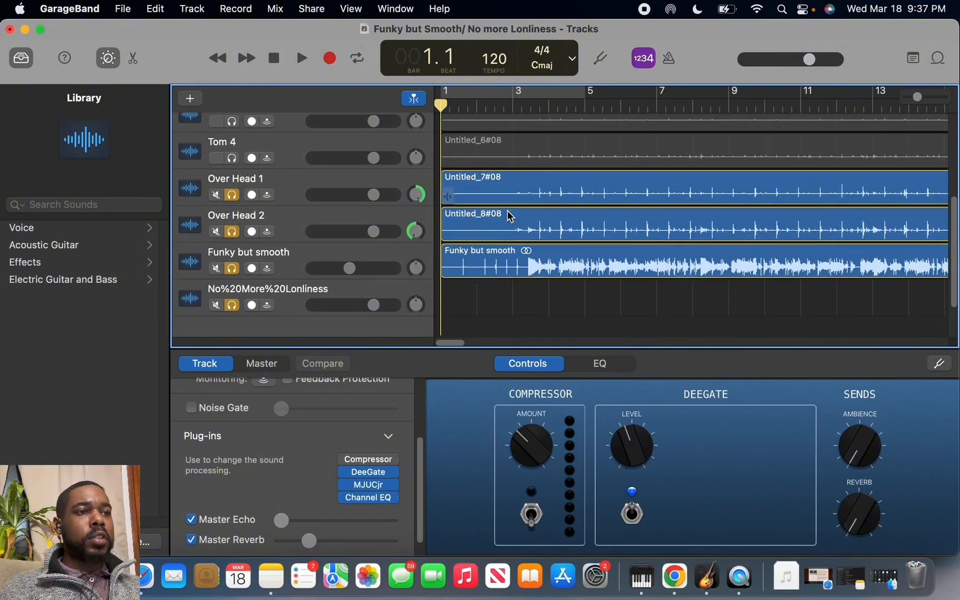
scroll(511, 208, up, 8)
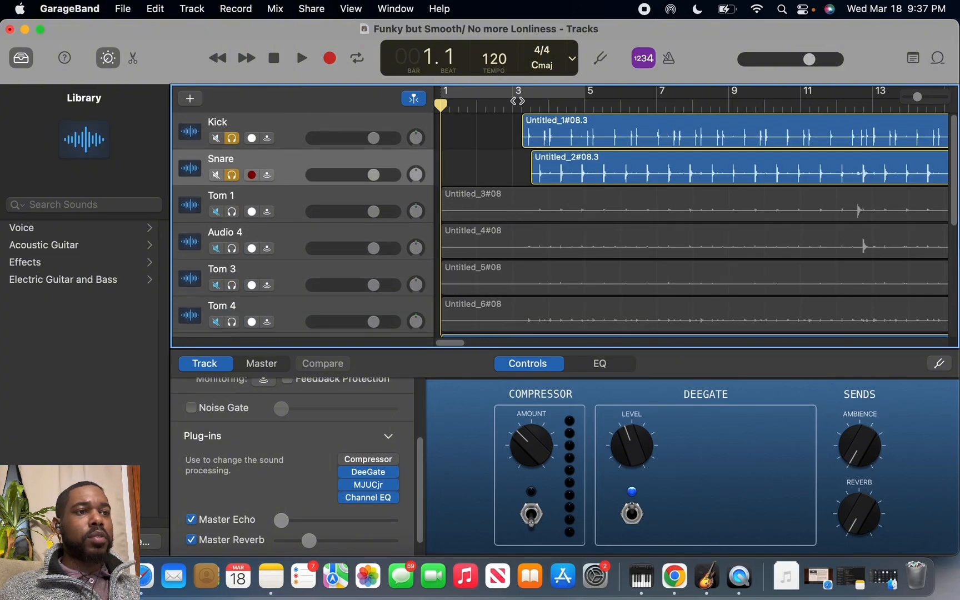
Step: Lower the Snare's Master Reverb slightly while the soloed tracks play from bar 3, and stop playback
click(511, 105)
click(303, 58)
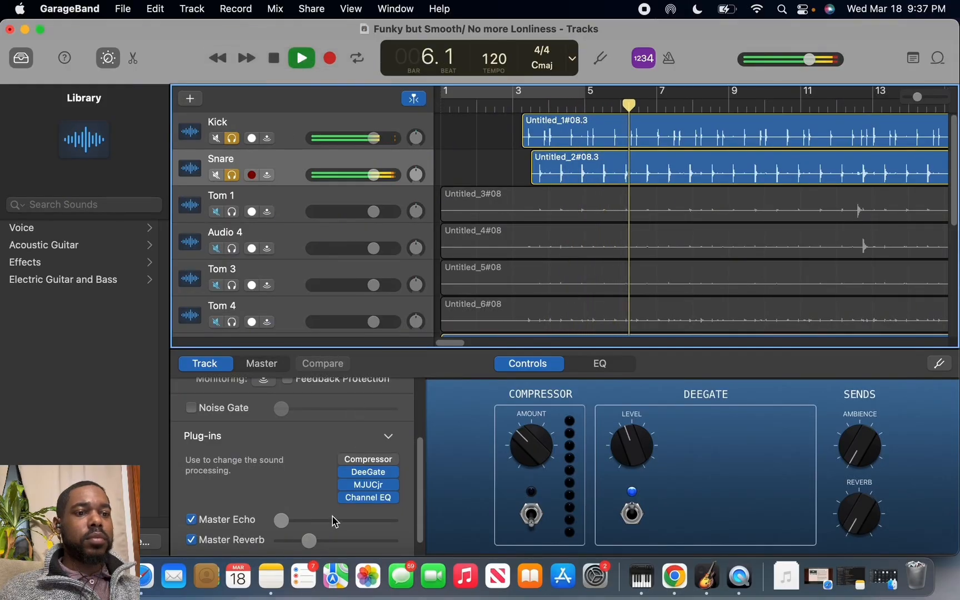
drag(312, 538, 302, 539)
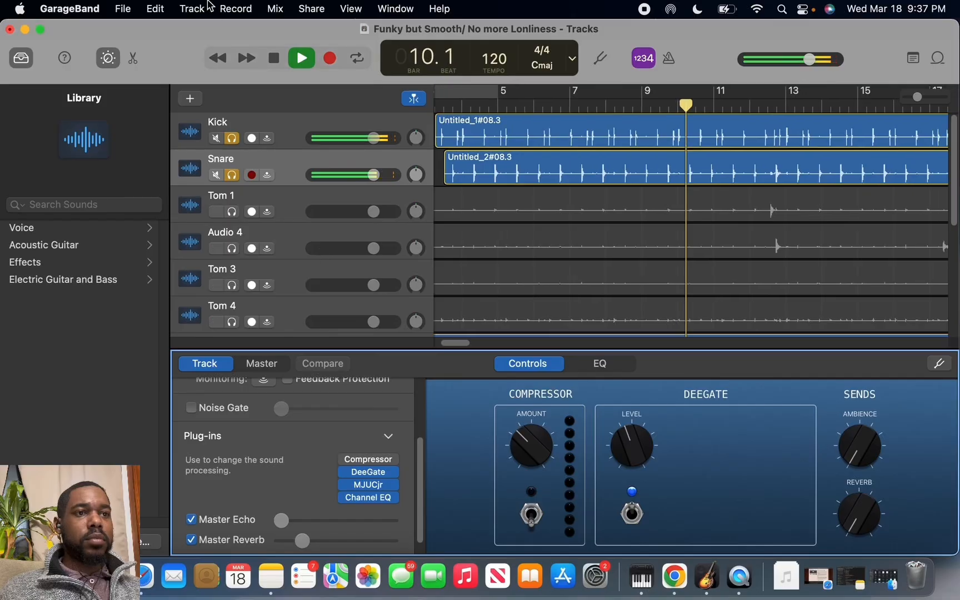
click(274, 58)
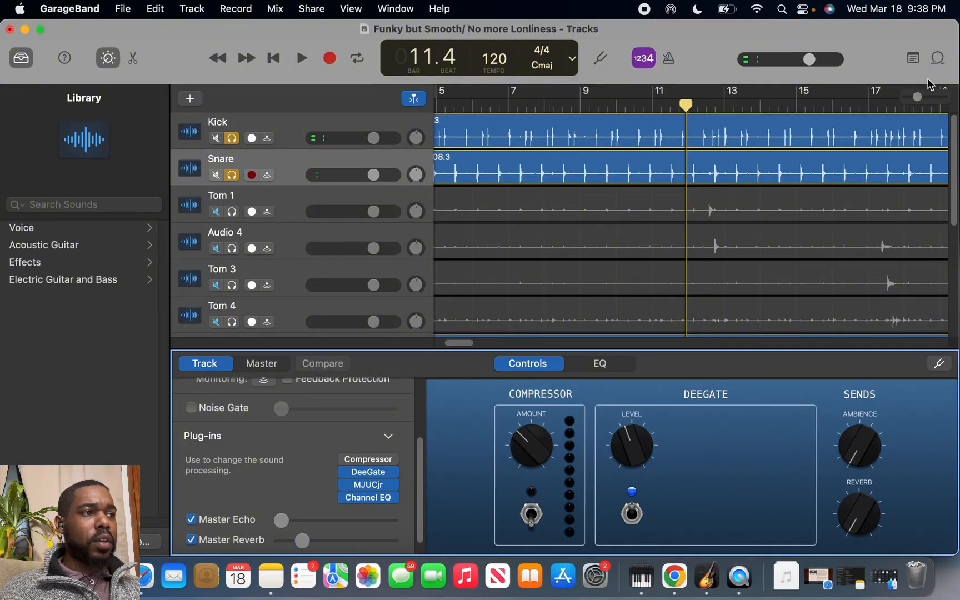
Step: Inspect the Snare region's waveform closely around bar 11, beat 3 and at the region's start
drag(922, 100, 926, 99)
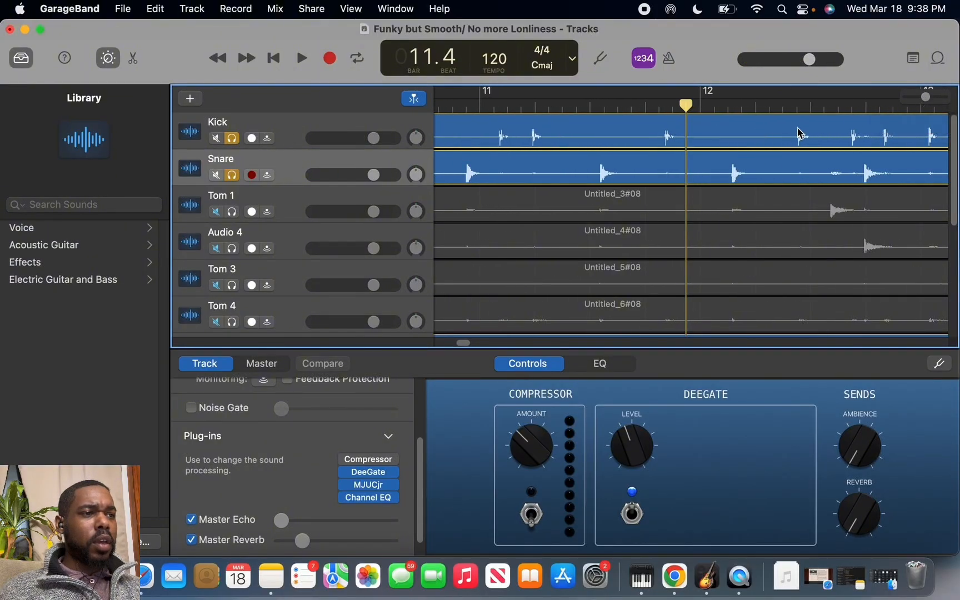
click(628, 171)
click(631, 105)
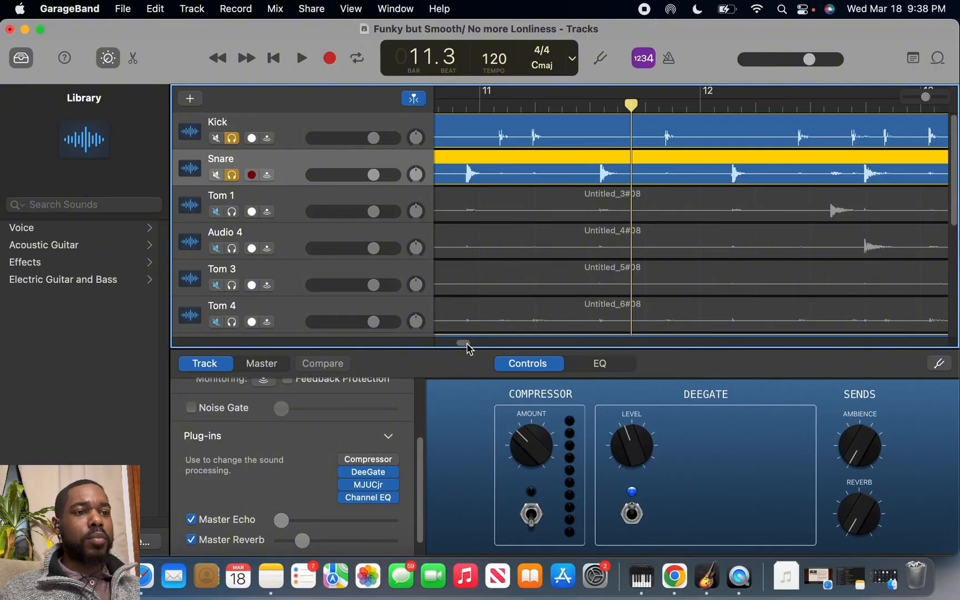
mouse_move(466, 347)
mouse_down()
mouse_move(442, 341)
mouse_move(451, 346)
mouse_up()
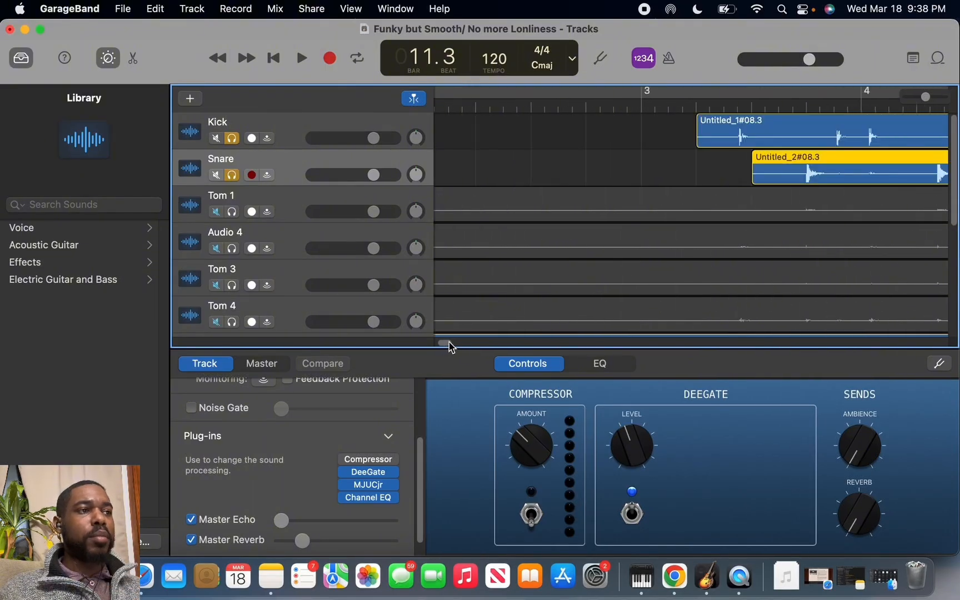
drag(924, 98, 914, 97)
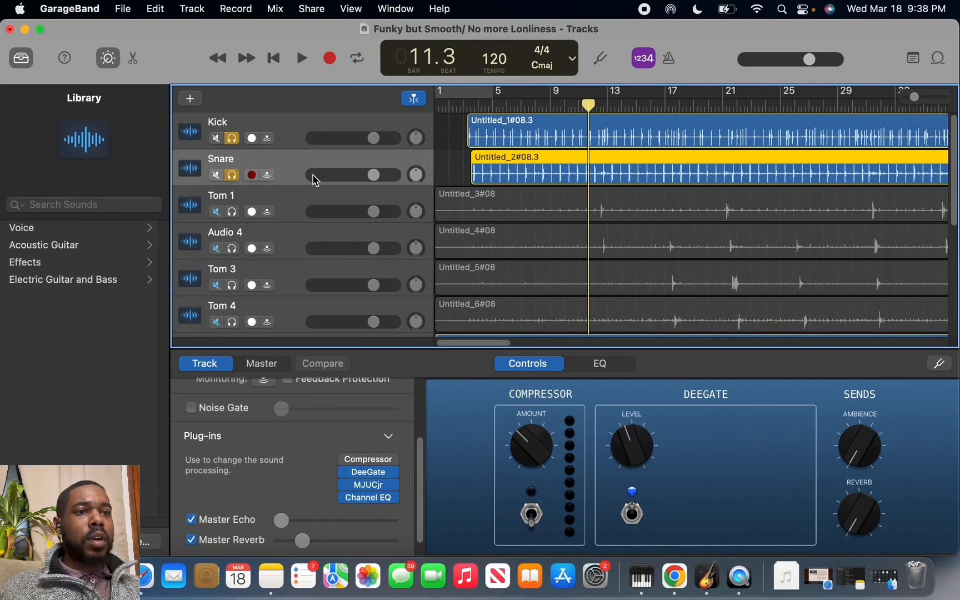
Step: Select and solo Tom 1, and take the Snare and Kick out of solo
click(272, 198)
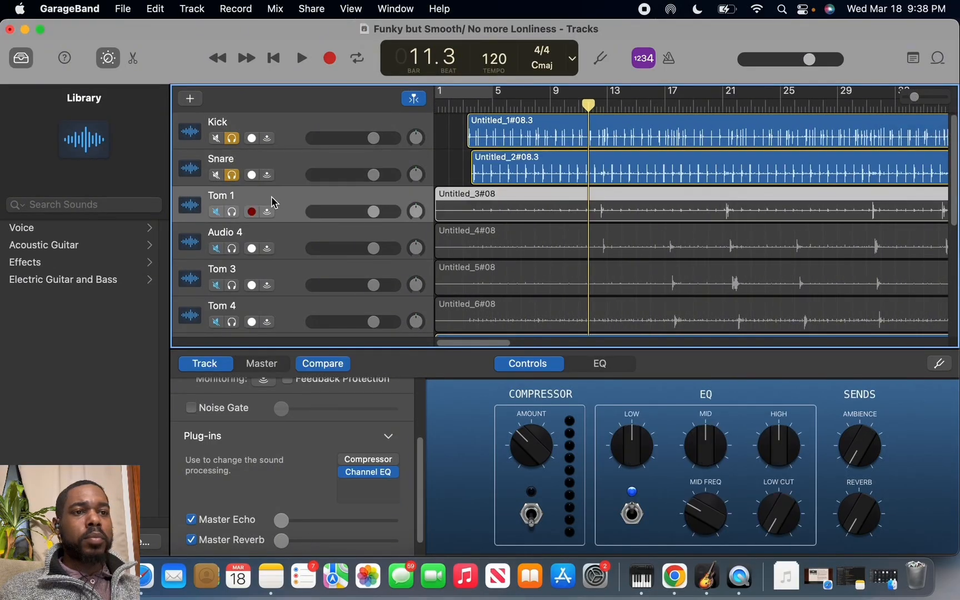
click(233, 212)
click(232, 175)
click(233, 138)
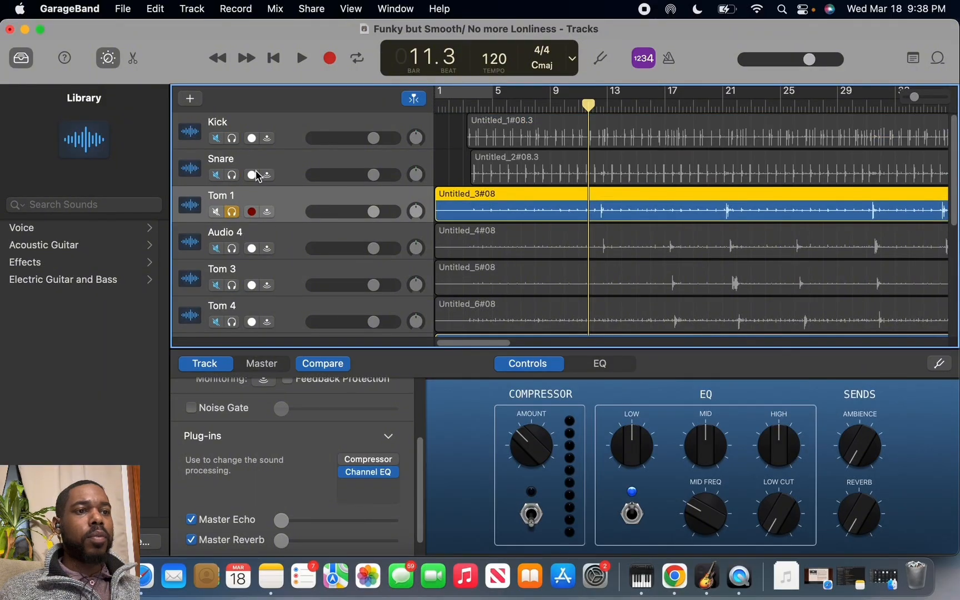
Step: Take Over Head 1, Over Head 2 and Funky but smooth out of solo, and return to the project start
scroll(257, 175, down, 2)
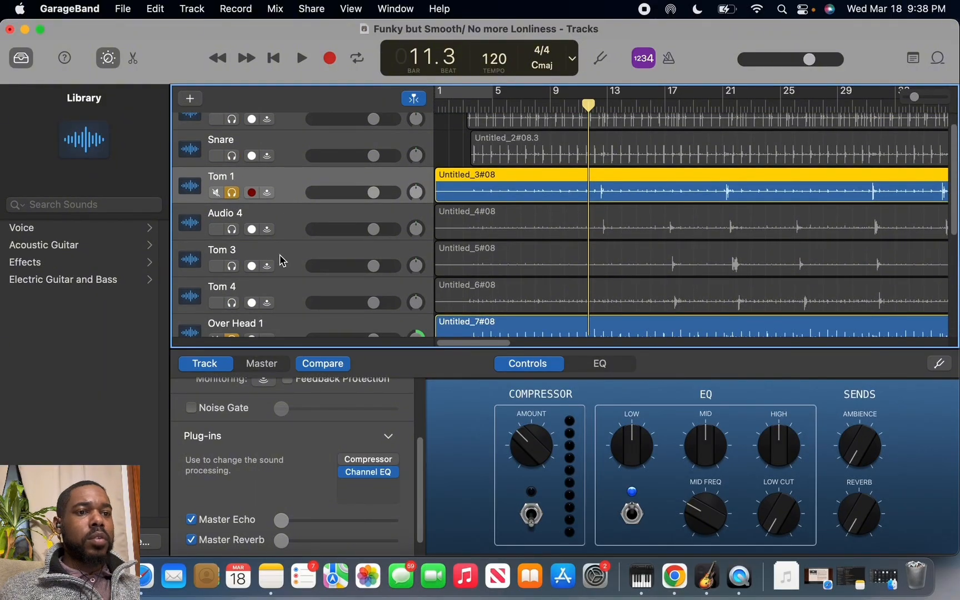
scroll(282, 261, down, 4)
click(232, 295)
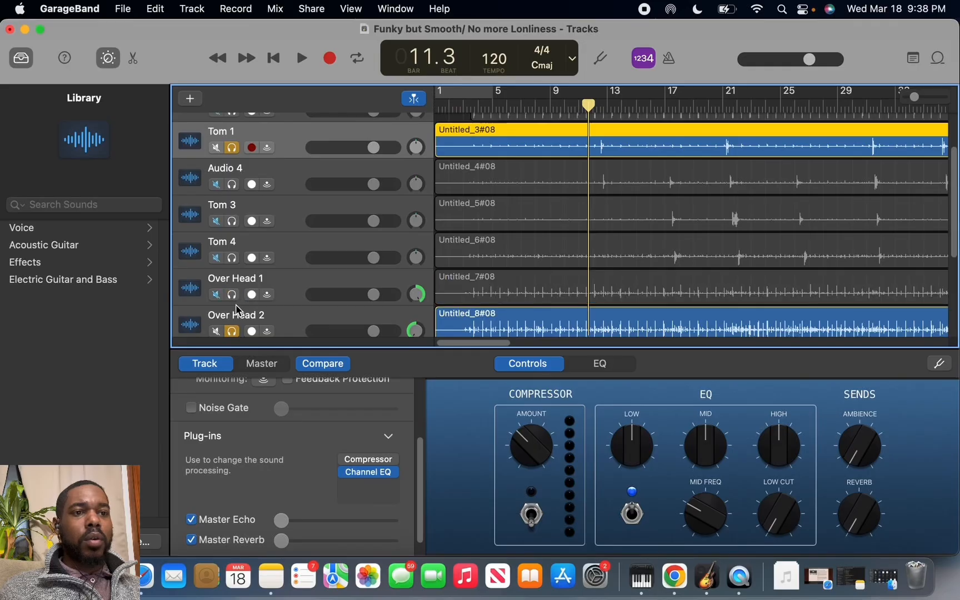
scroll(233, 311, down, 2)
click(233, 314)
scroll(233, 313, down, 2)
click(233, 327)
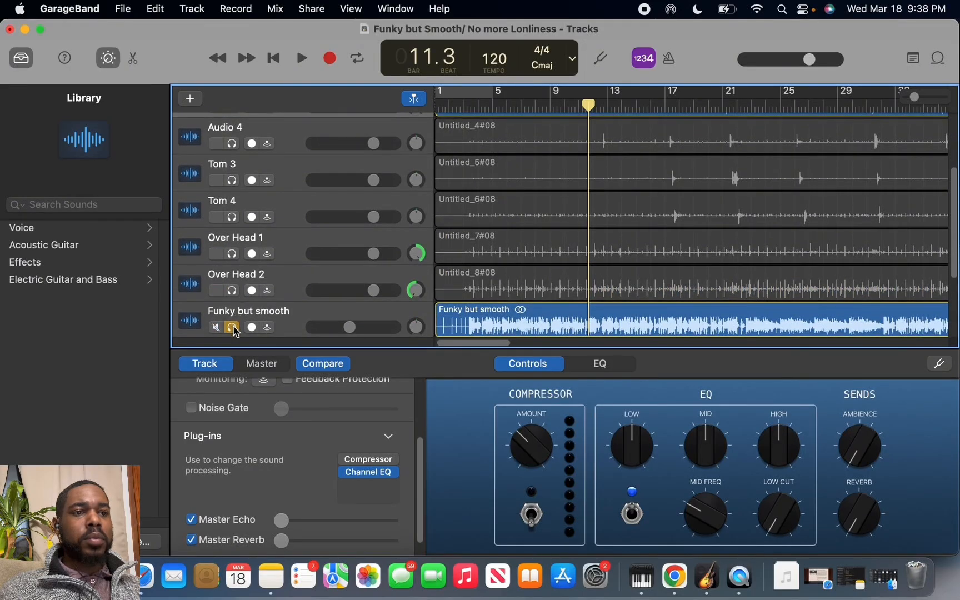
click(233, 327)
scroll(275, 267, up, 8)
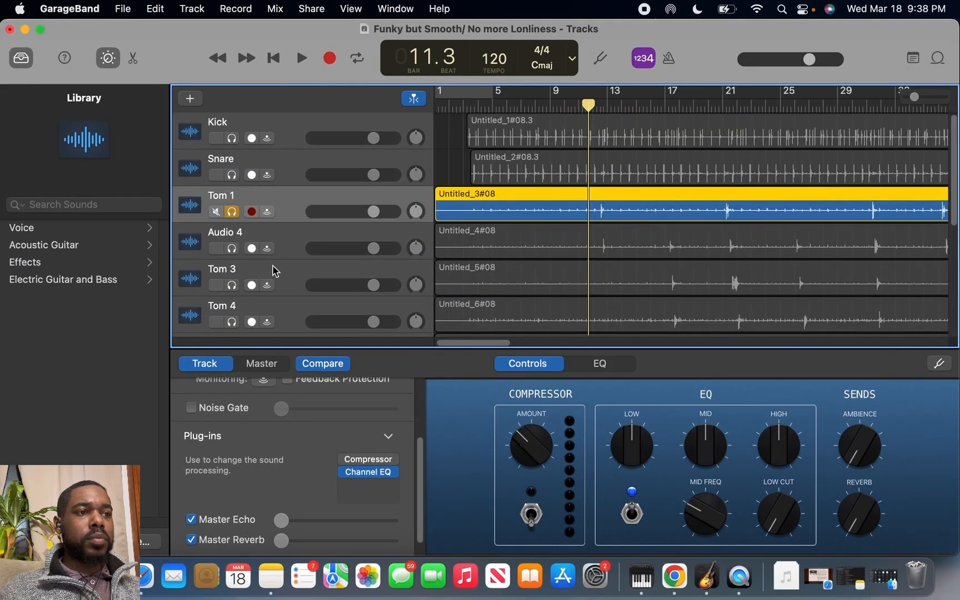
click(274, 60)
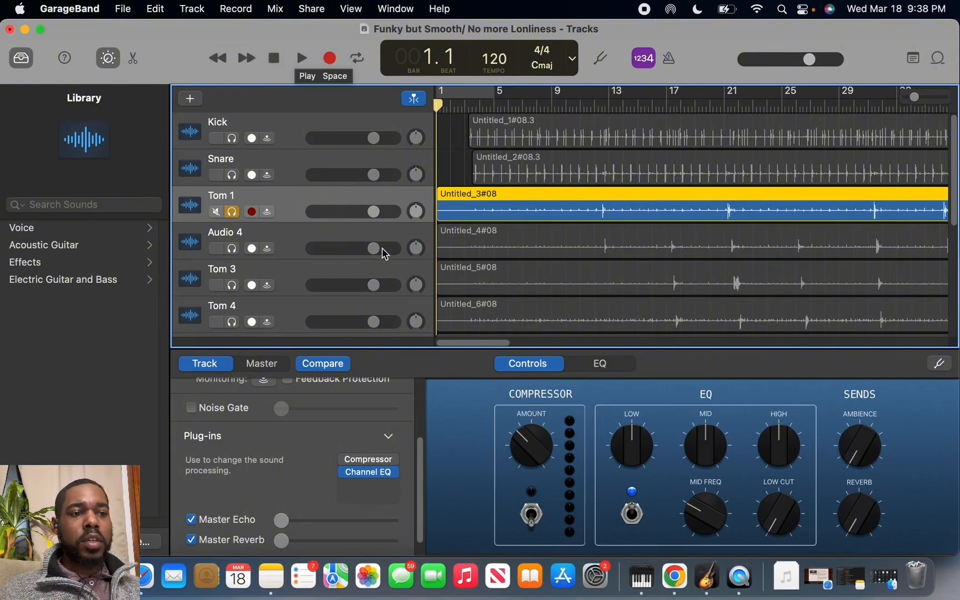
Step: Replace Tom 1's Channel EQ with DeeGate, adjust the gate while the tom plays, and close the plug-in
click(395, 473)
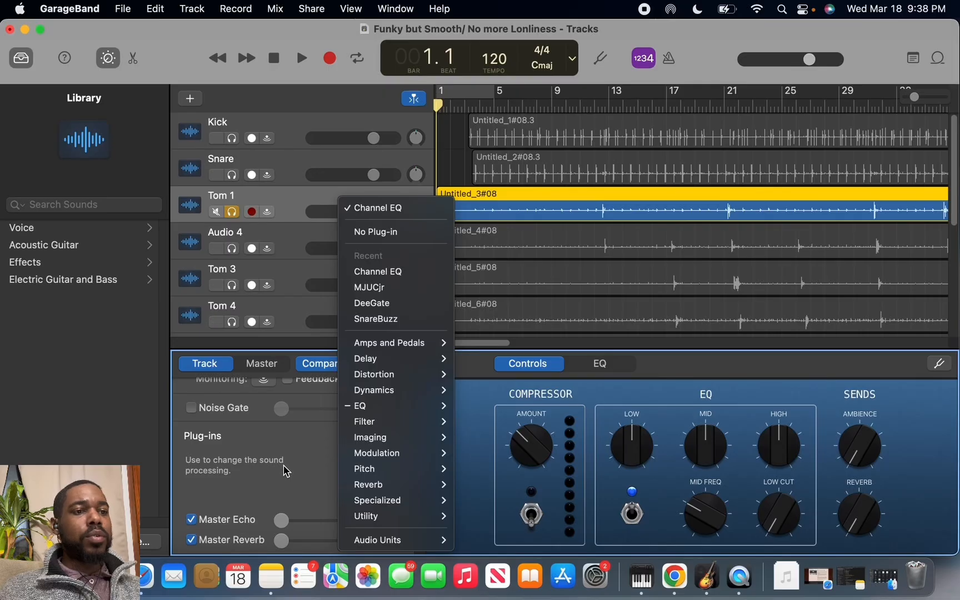
click(285, 471)
click(302, 58)
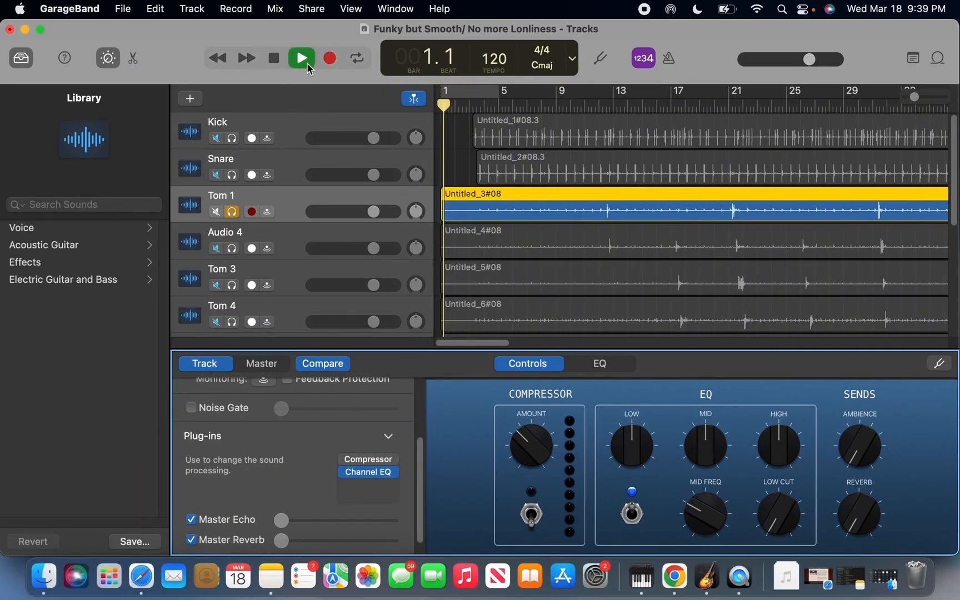
click(389, 472)
click(384, 302)
drag(468, 450, 463, 310)
click(314, 176)
Step: Add MJUCjr to Tom 1, set its compression to about 19.2, raise the make-up gain during playback, and close the plug-in
click(367, 482)
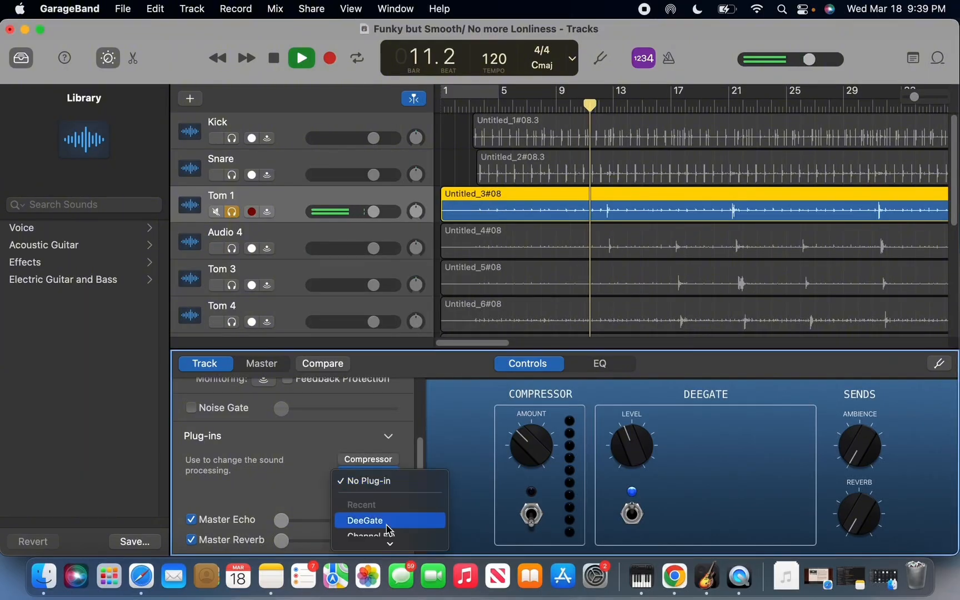
click(368, 437)
drag(439, 298, 442, 258)
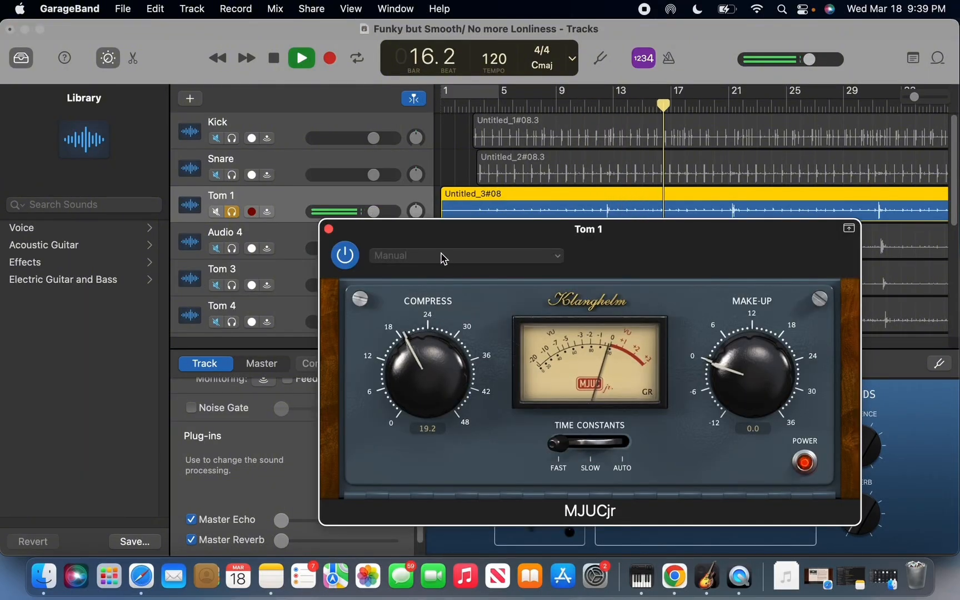
drag(741, 360, 745, 307)
click(329, 229)
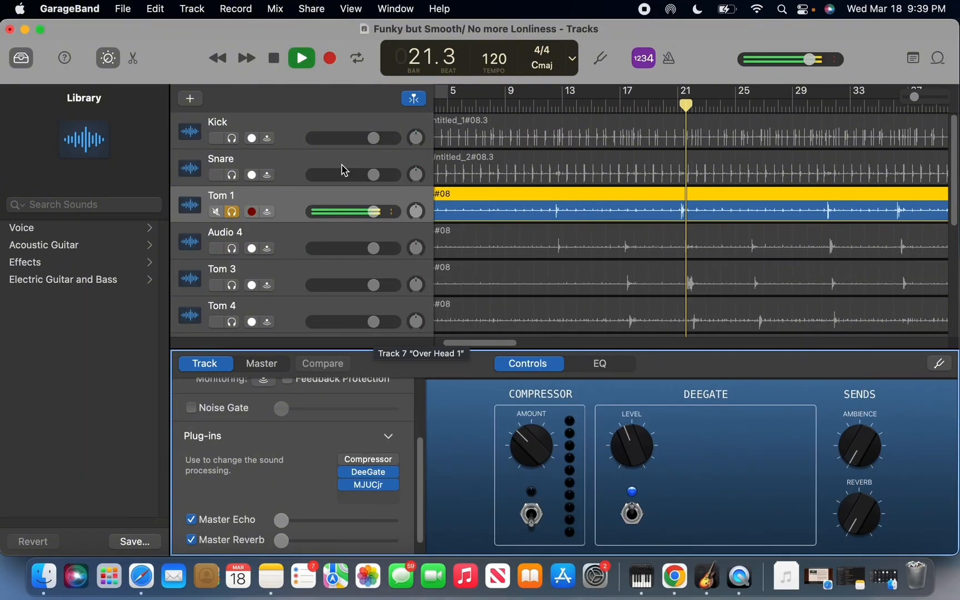
click(301, 57)
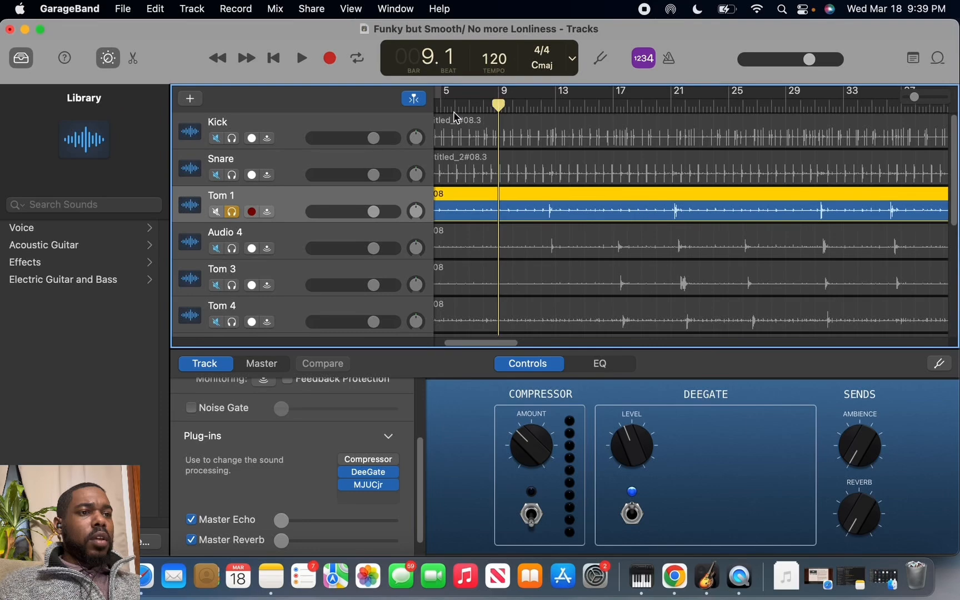
Step: Add Channel EQ to Tom 1 after MJUCjr and load the drum preset Tom EQ High
click(392, 502)
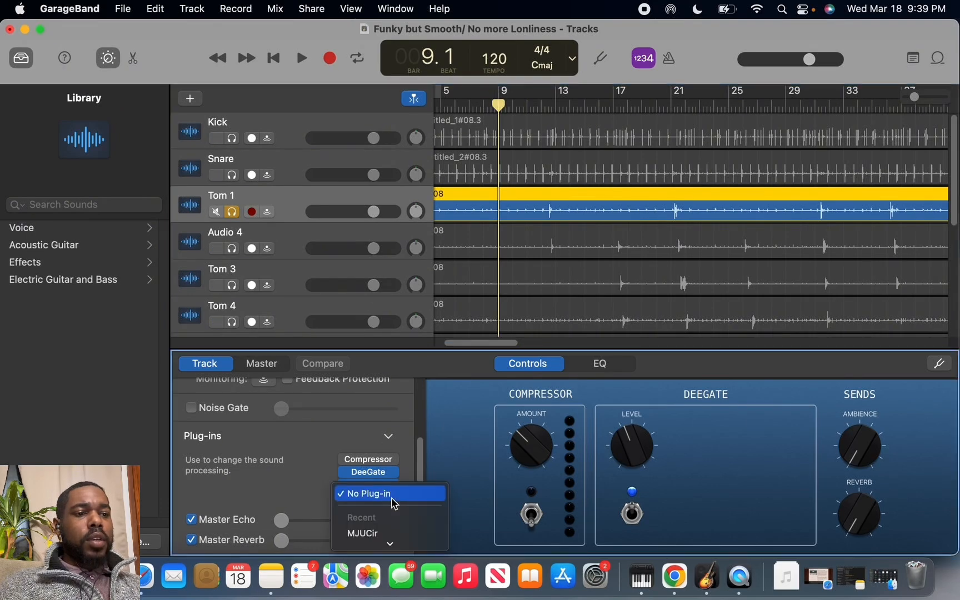
mouse_move(408, 488)
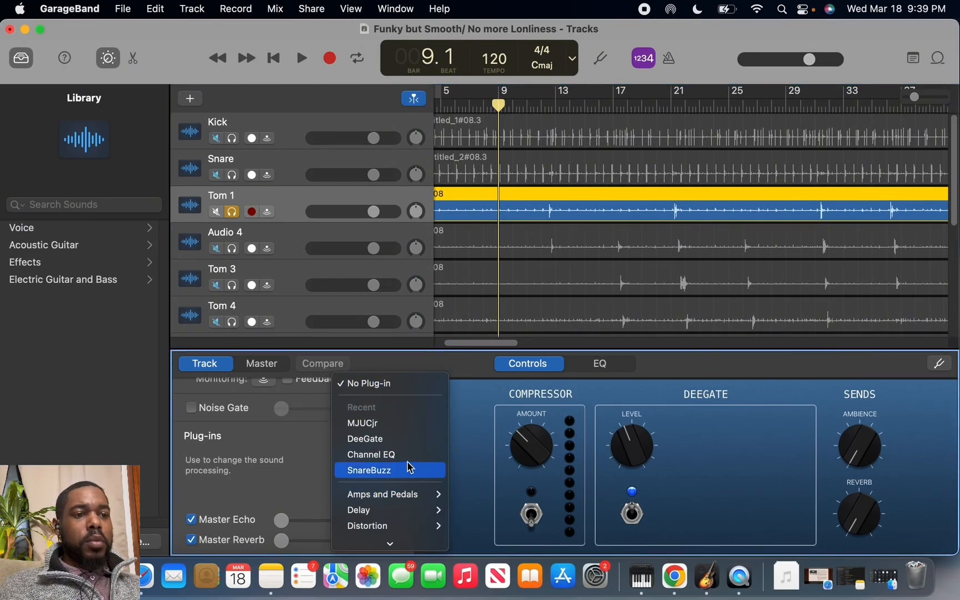
click(409, 454)
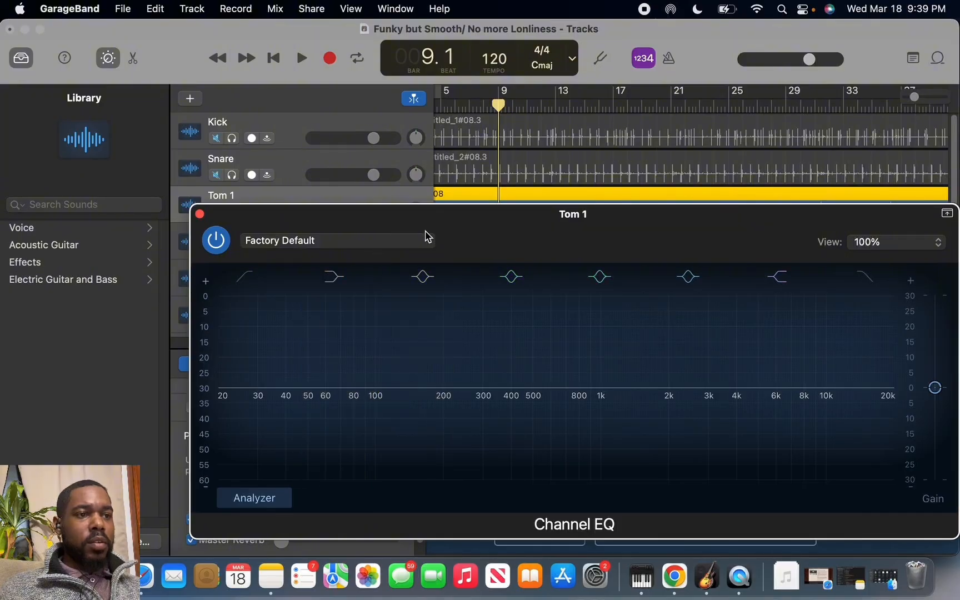
click(429, 241)
mouse_move(340, 330)
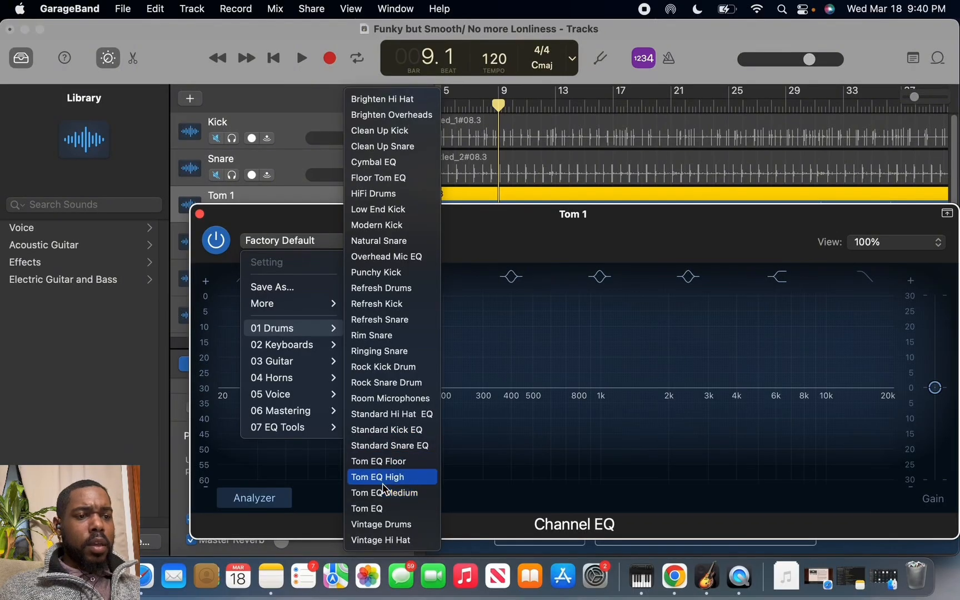
click(384, 477)
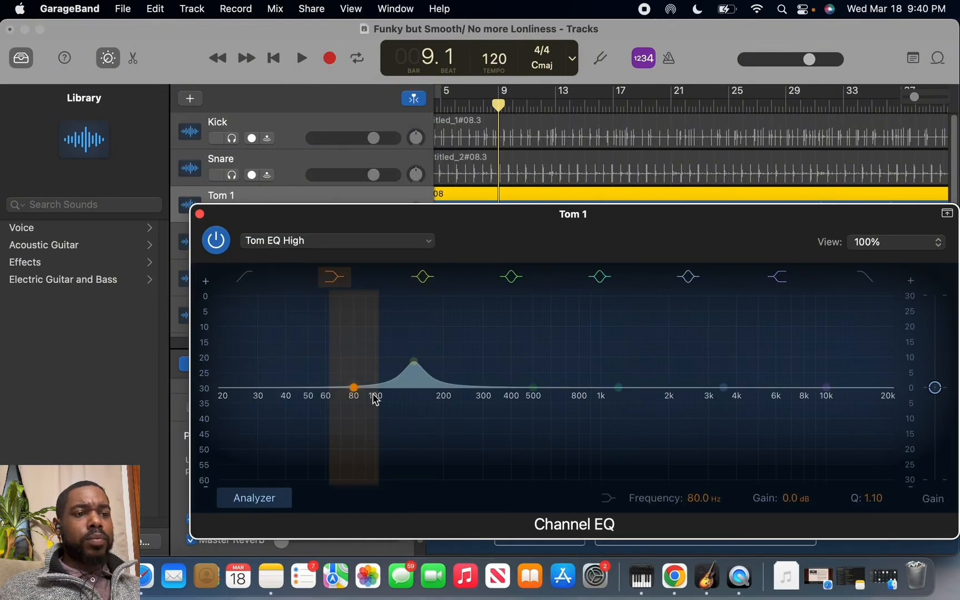
Step: Play Tom 1 from bar 10 and move its peak EQ band to about 198 Hz with a 9 dB boost
drag(686, 236, 677, 278)
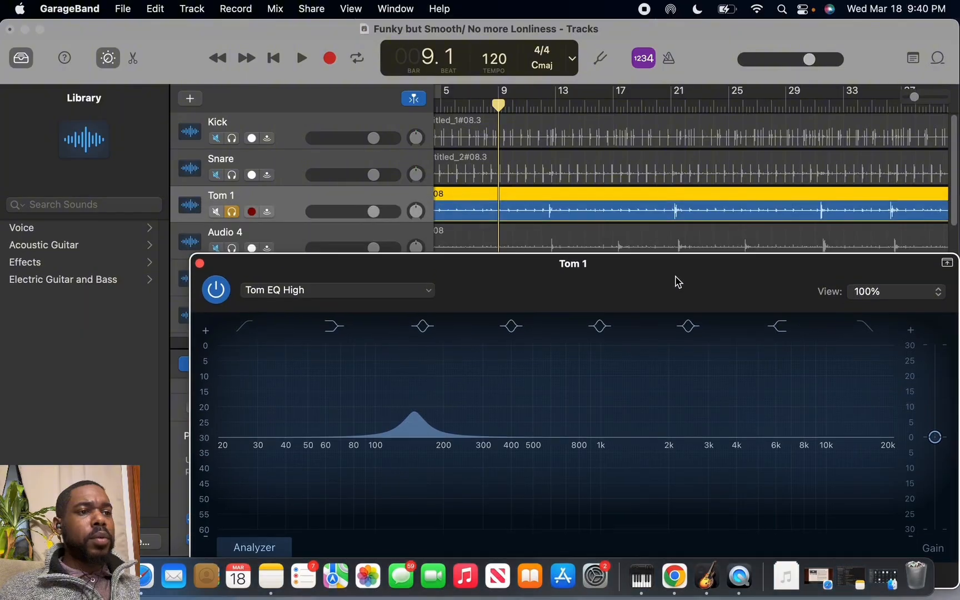
click(537, 106)
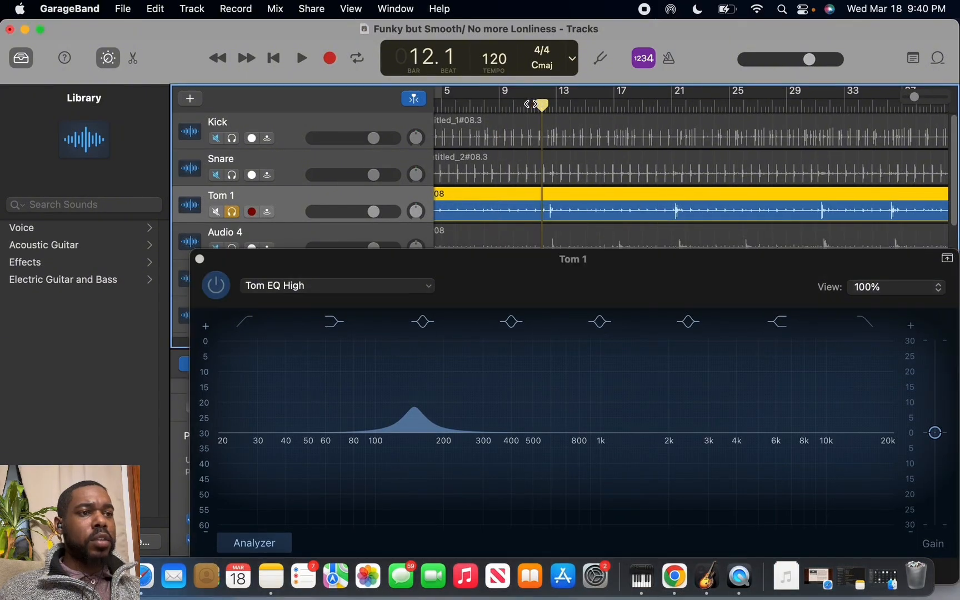
click(514, 107)
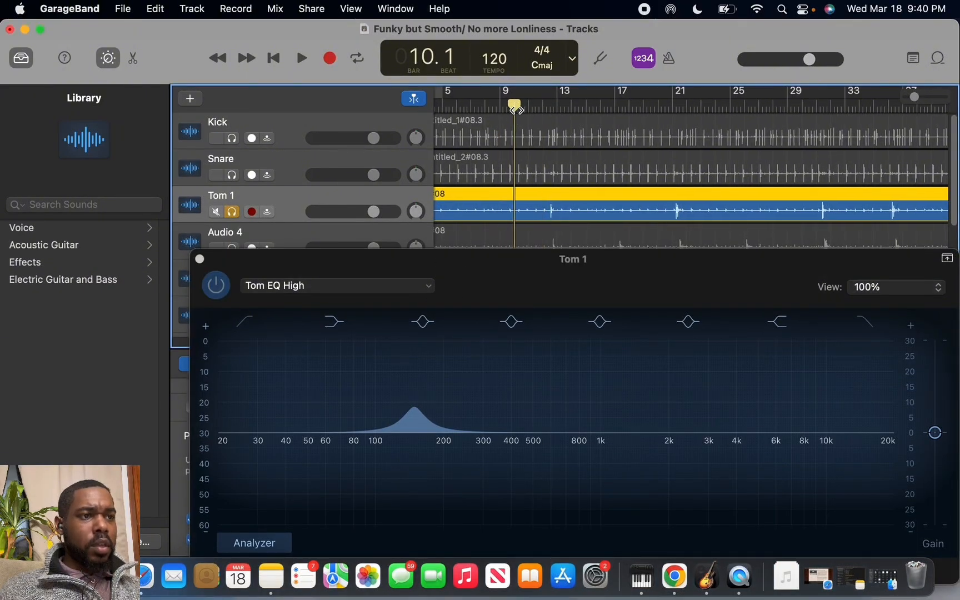
click(302, 58)
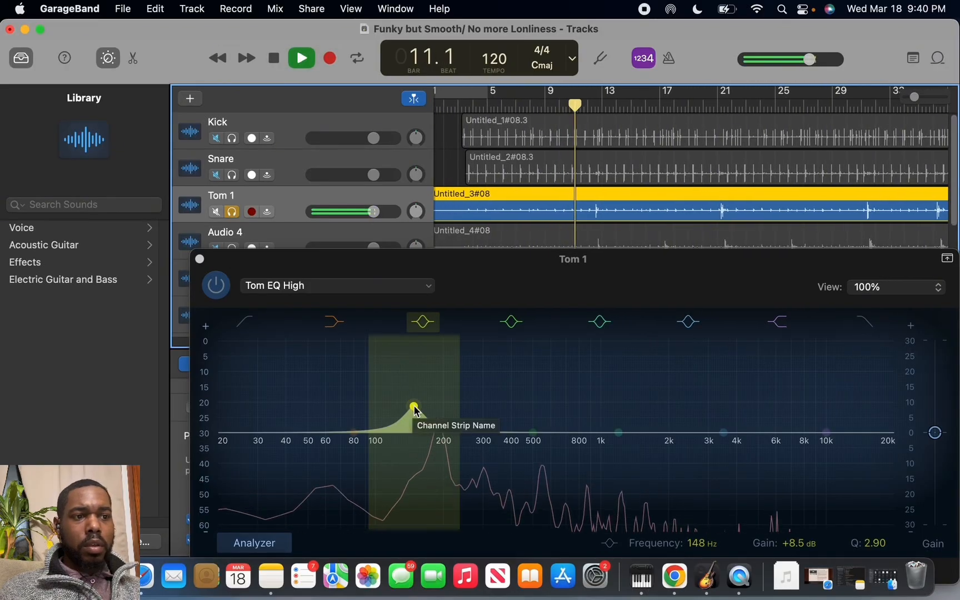
drag(415, 407, 448, 410)
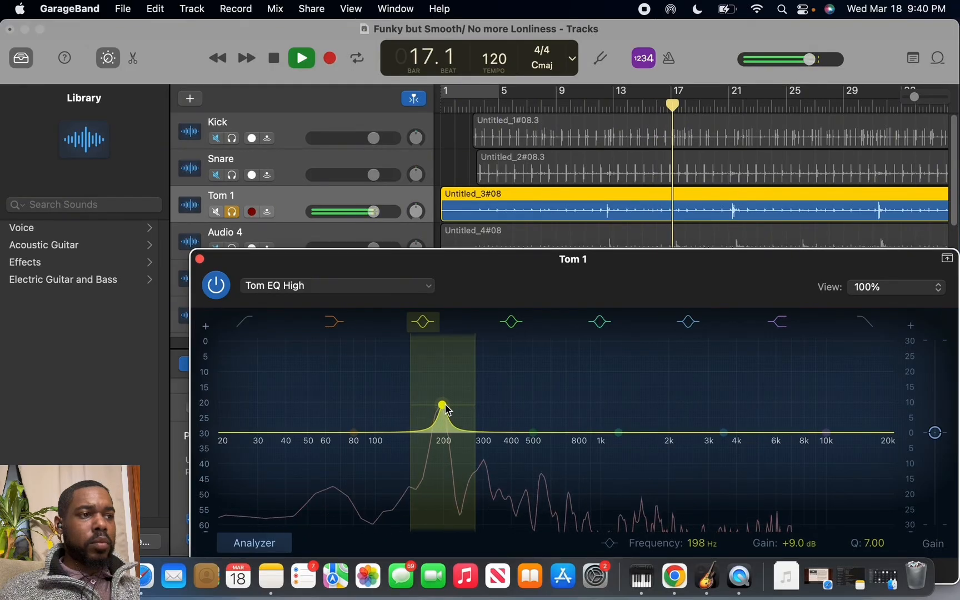
Step: Set Tom 1's low-shelf EQ band to about 105 Hz and +2.6 dB during playback, and close the EQ
click(600, 106)
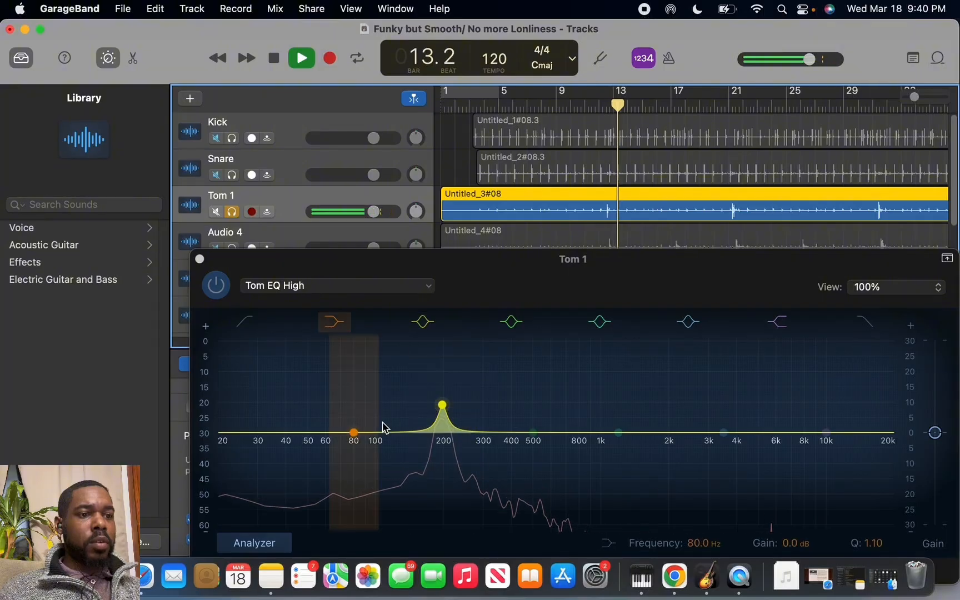
drag(354, 432, 387, 425)
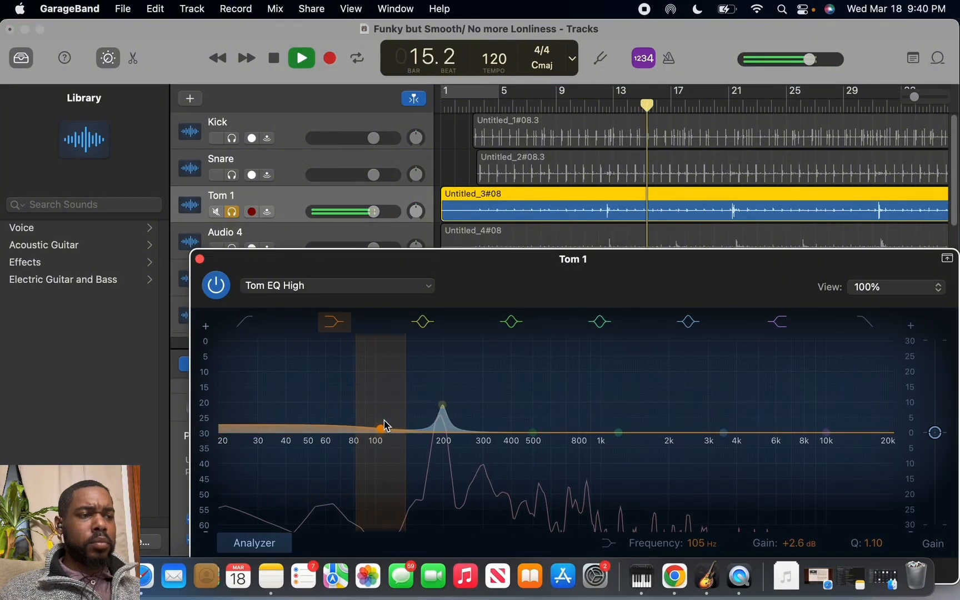
click(199, 259)
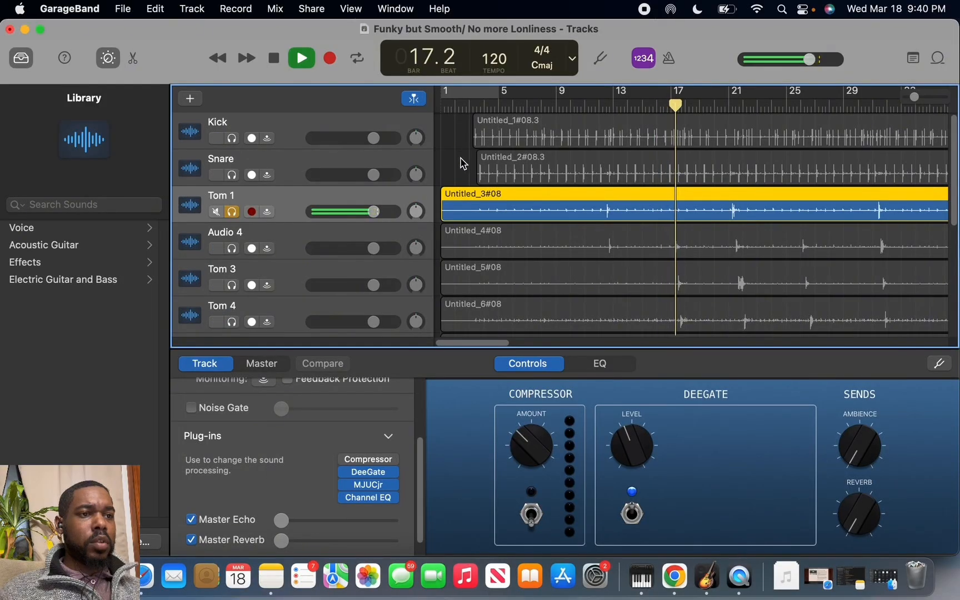
click(276, 63)
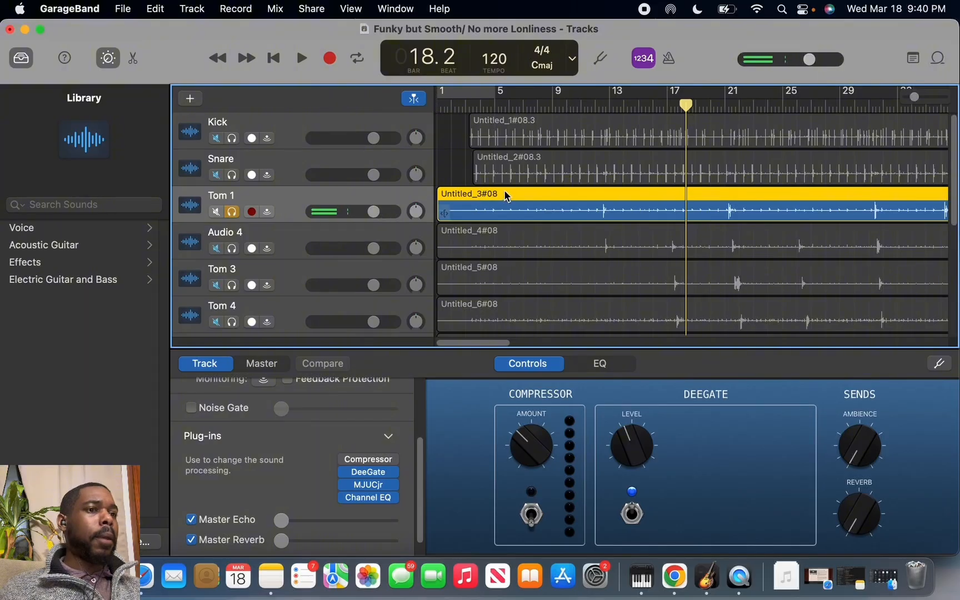
Step: Lower Tom 1's track volume and listen to the tom from bar 8
click(375, 213)
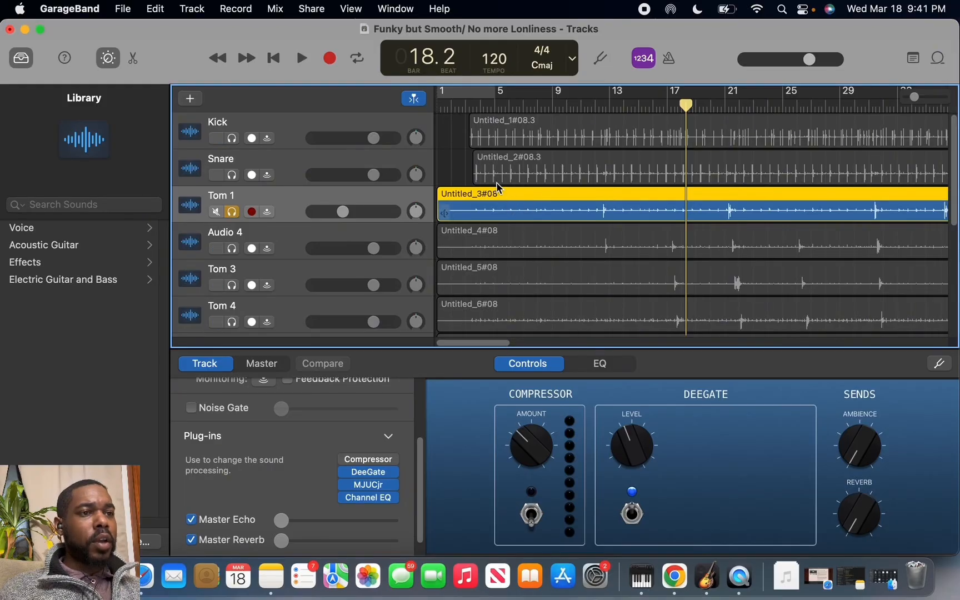
click(533, 109)
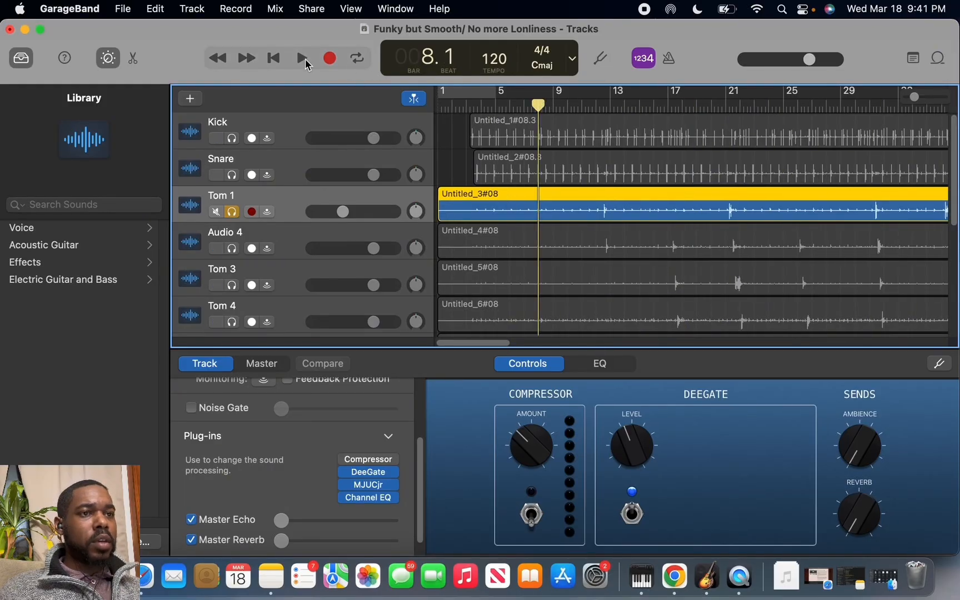
click(302, 58)
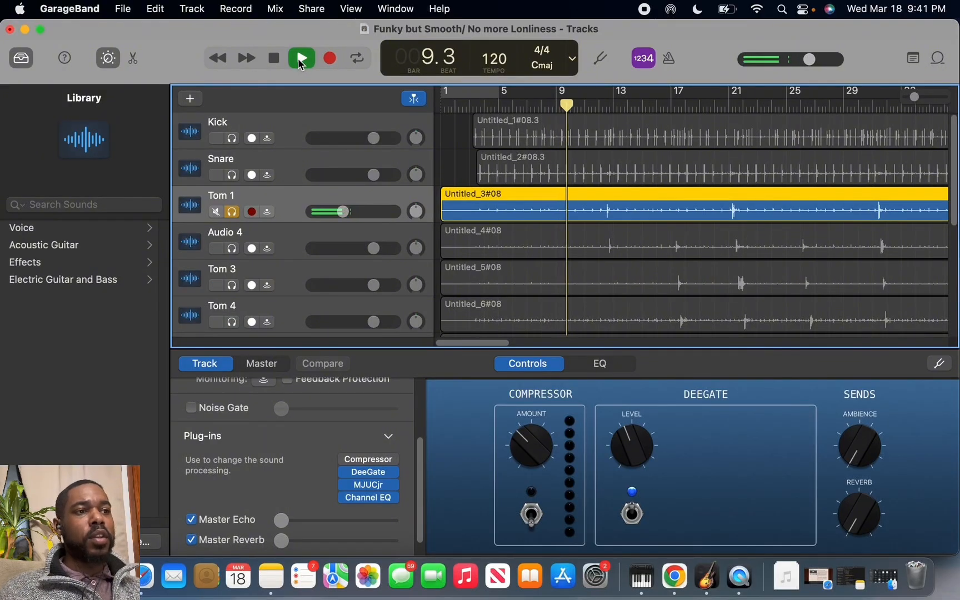
click(300, 59)
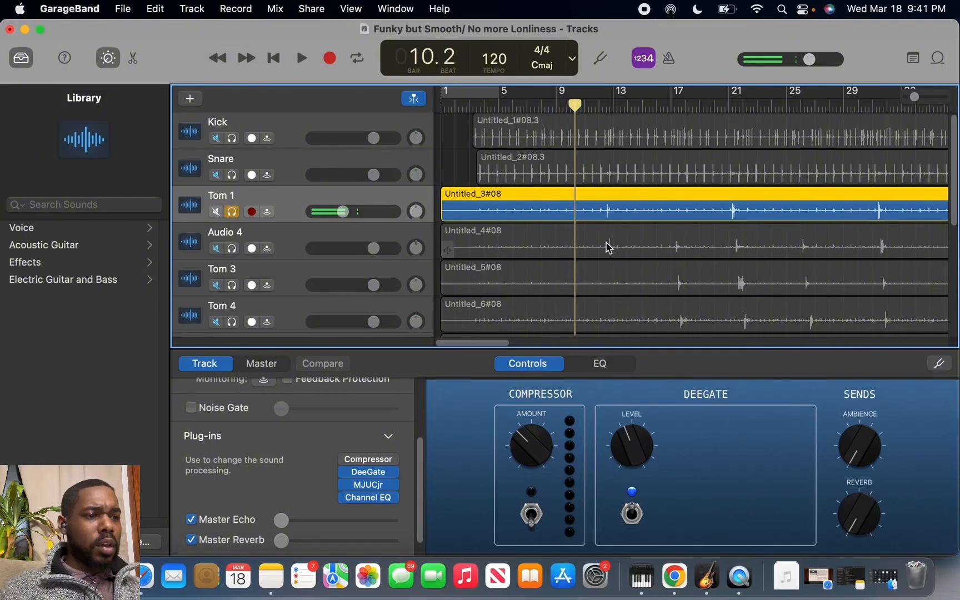
Step: Split Tom 1's region just before and after the first tom hit, at 12.2 and 13.1
drag(915, 96, 922, 99)
click(689, 104)
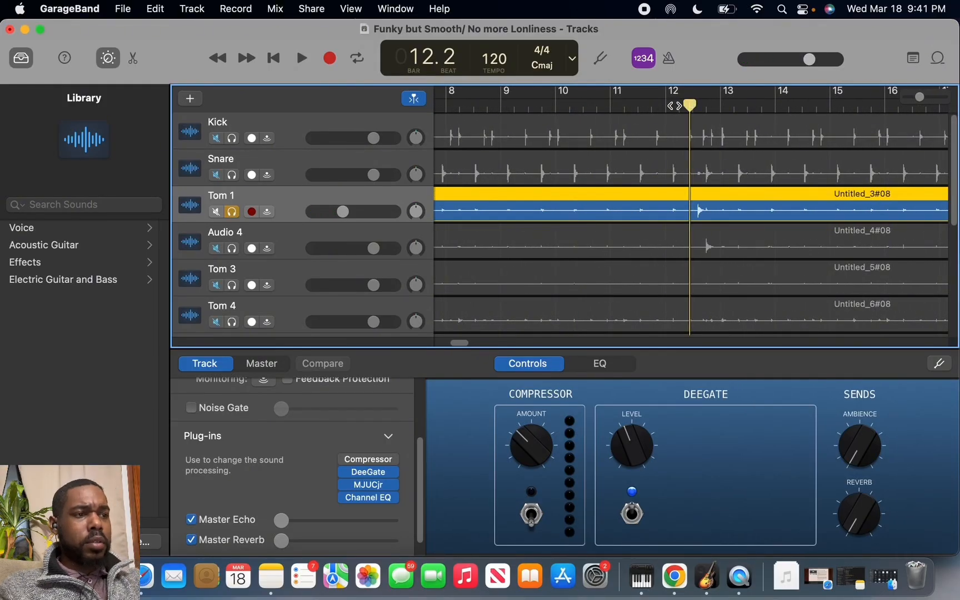
key(super+t)
click(720, 108)
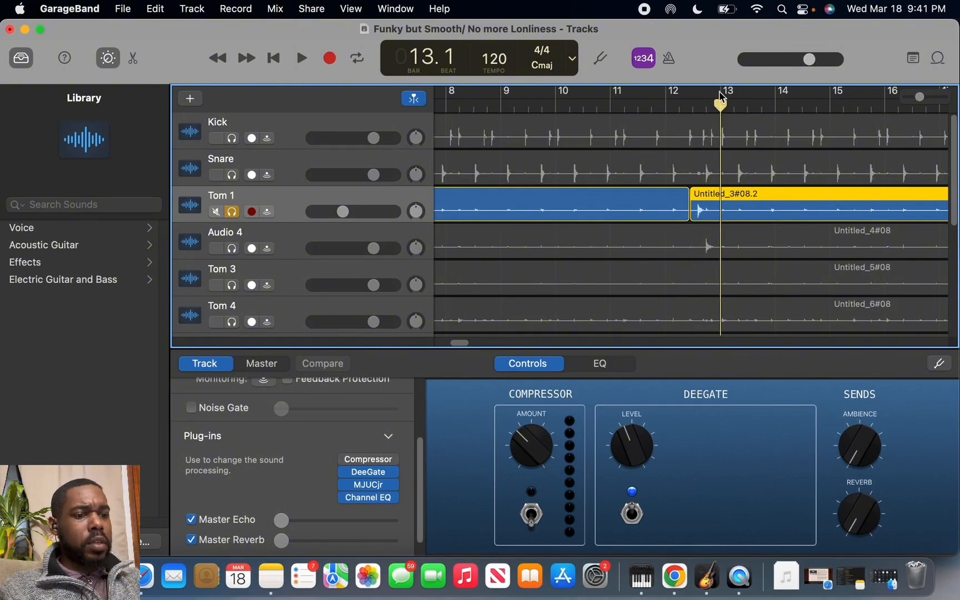
key(super+t)
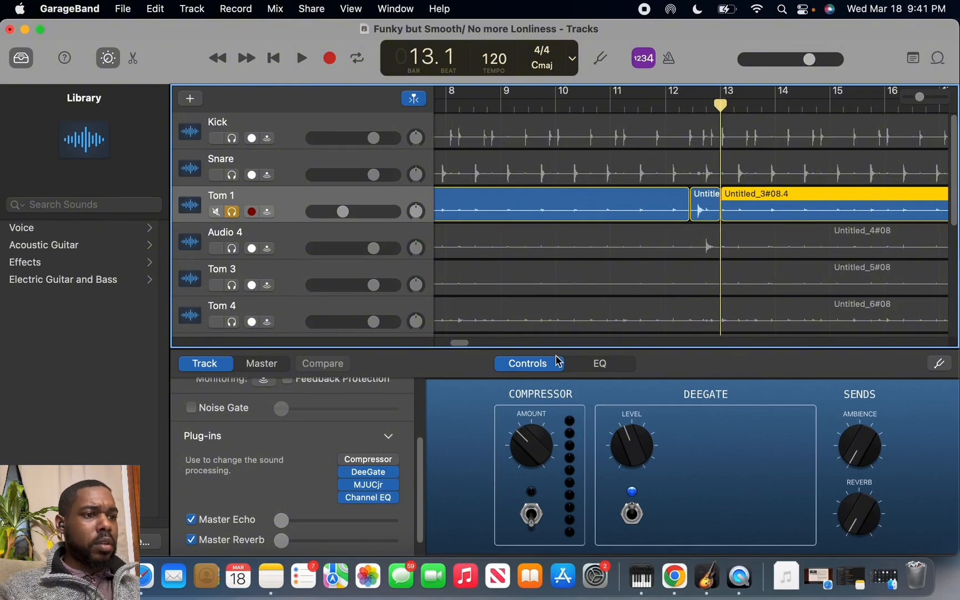
Step: Split Tom 1's region before and after each following tom hit up to about bar 50
drag(469, 349, 544, 350)
click(587, 106)
key(super+t)
click(621, 105)
key(super+t)
click(598, 105)
key(super+t)
click(629, 104)
key(super+t)
click(861, 104)
key(super+t)
click(605, 104)
key(super+t)
drag(698, 104, 732, 104)
key(super+t)
key(super+t)
Step: Split Tom 1's region around the remaining tom hits from about bar 50 to the last one at bar 91
drag(535, 344, 560, 345)
click(919, 98)
drag(919, 98, 917, 98)
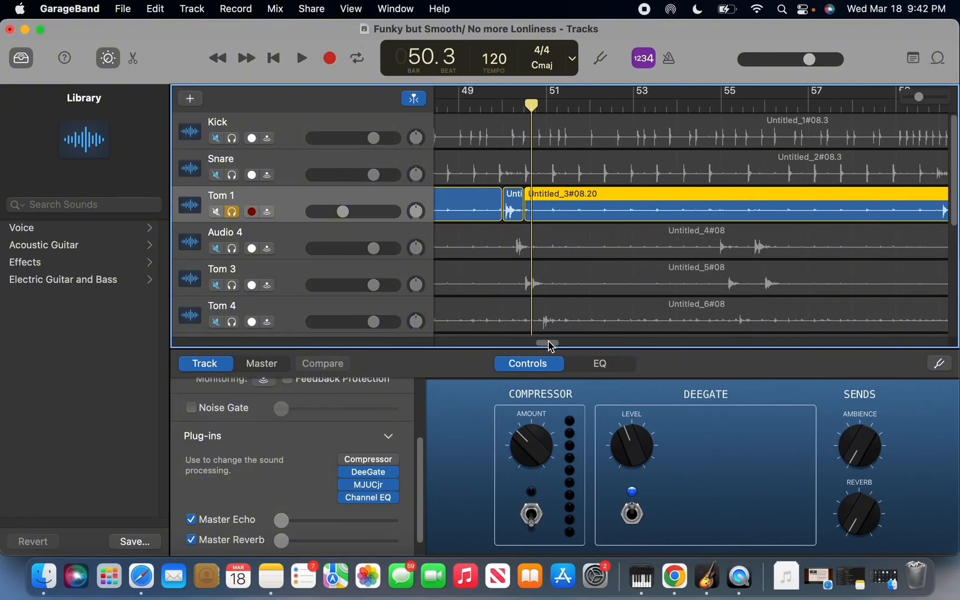
drag(549, 345, 568, 345)
click(536, 104)
drag(920, 98, 926, 97)
click(561, 105)
key(super+t)
click(623, 104)
key(super+t)
click(624, 105)
drag(564, 343, 635, 344)
key(super+t)
click(704, 105)
key(super+t)
click(657, 104)
key(super+t)
click(724, 104)
key(super+t)
click(897, 104)
key(super+t)
click(711, 104)
key(super+t)
Step: Delete all of Tom 1's regions between the tom hits, from the end back to bar 1, keeping only the short hit regions
drag(924, 97, 921, 98)
drag(636, 344, 636, 345)
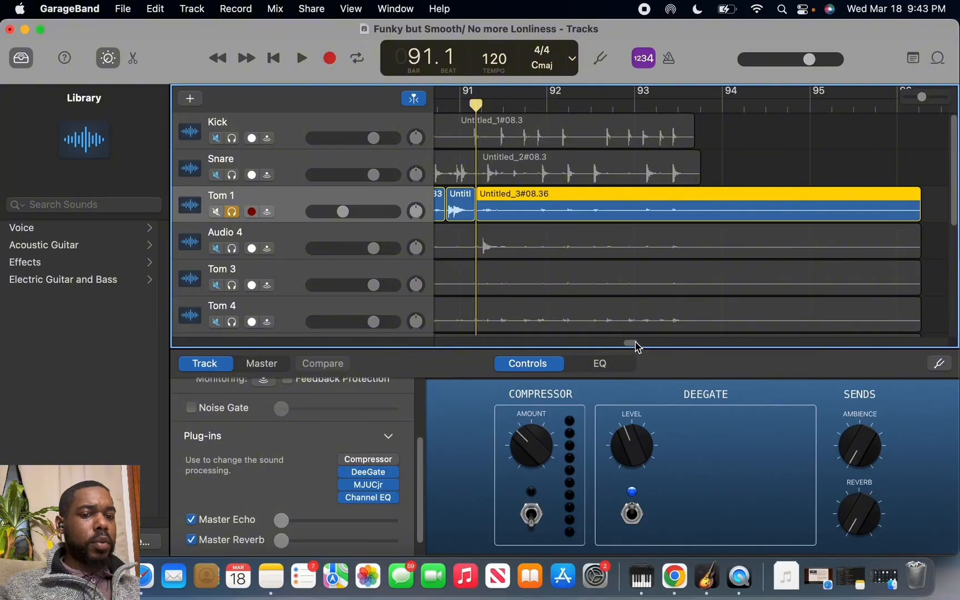
drag(634, 345, 631, 344)
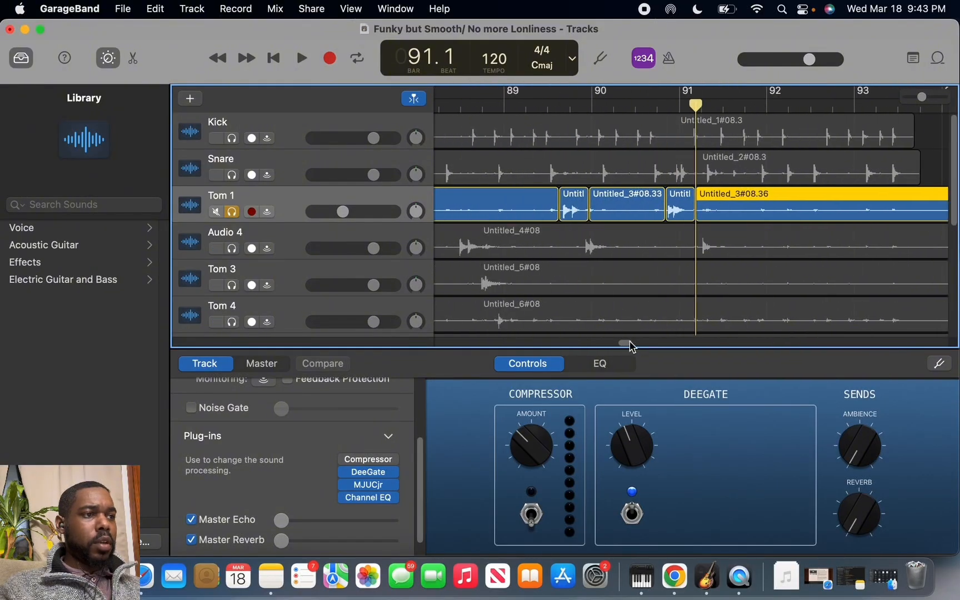
drag(922, 97, 917, 97)
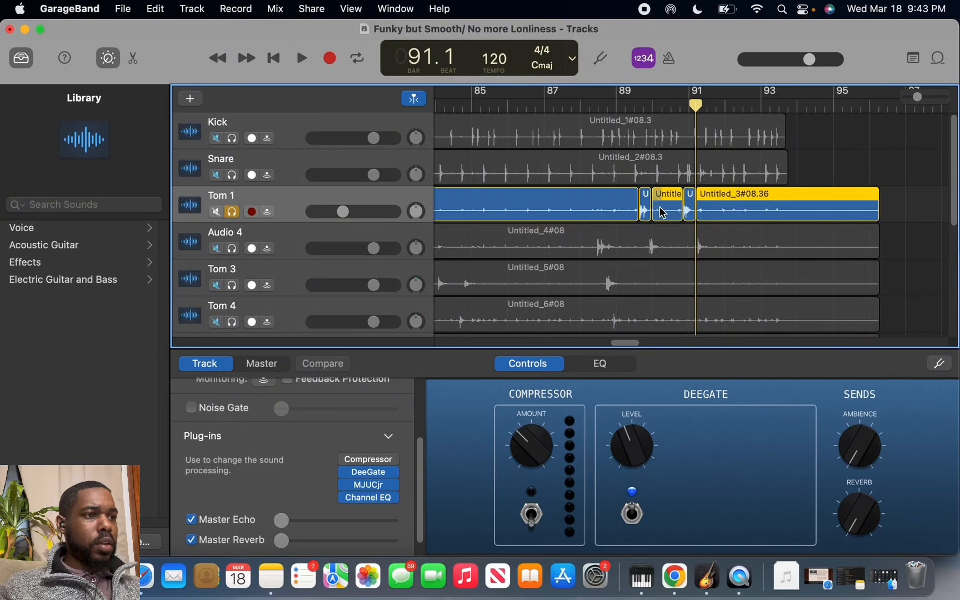
shift+click(575, 214)
drag(619, 342, 506, 343)
shift+click(599, 211)
shift+click(556, 210)
shift+click(565, 224)
shift+click(561, 219)
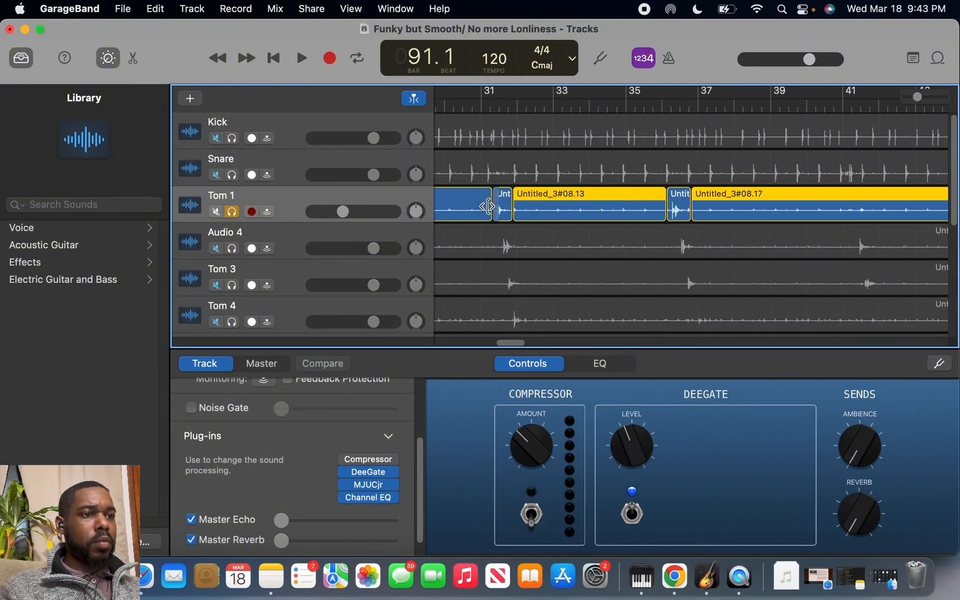
shift+click(461, 211)
drag(499, 345, 460, 342)
shift+click(496, 205)
shift+click(557, 205)
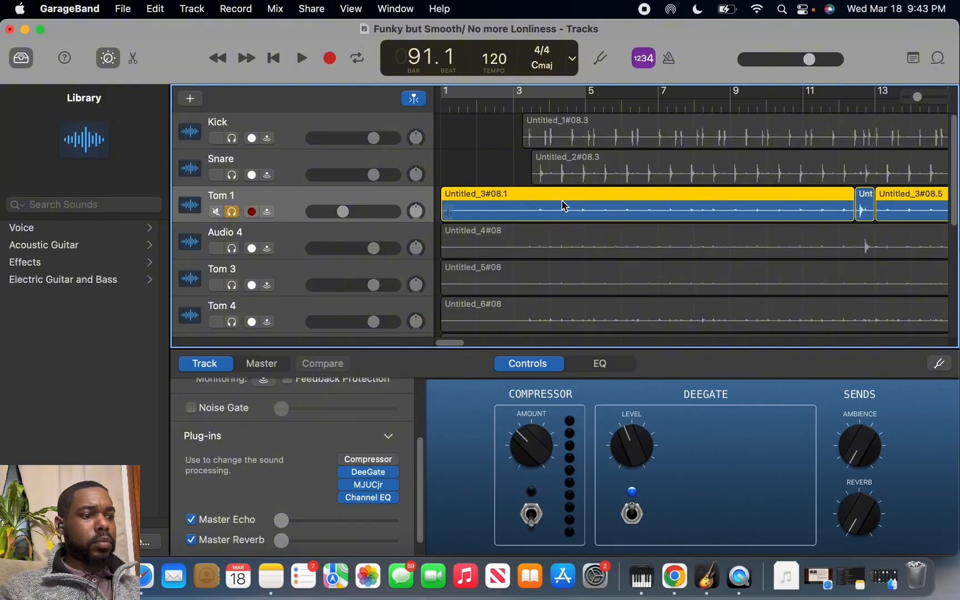
key(Delete)
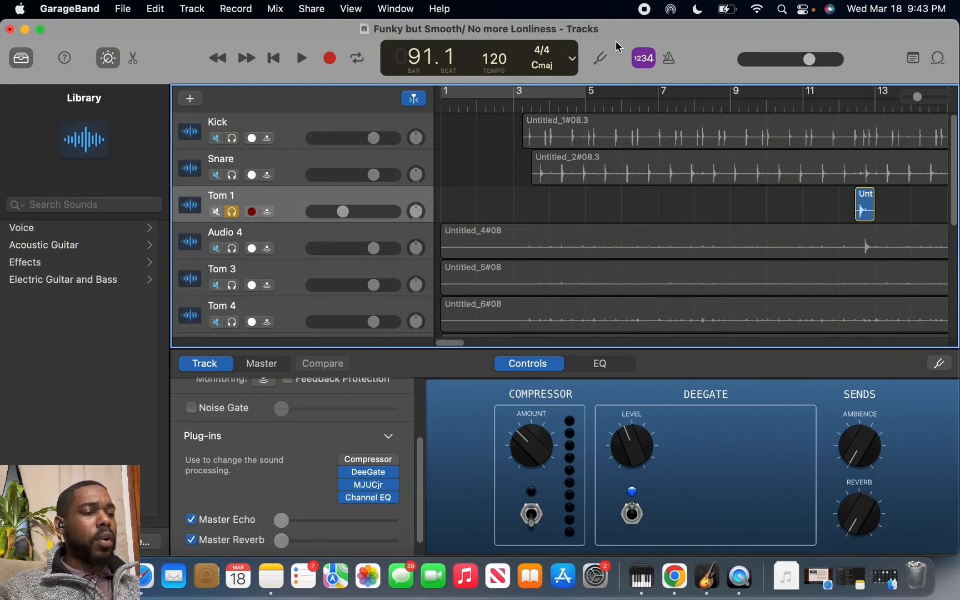
Step: Select the Audio 4 track and solo it in place of Tom 1
scroll(473, 254, down, 1)
scroll(473, 254, down, 3)
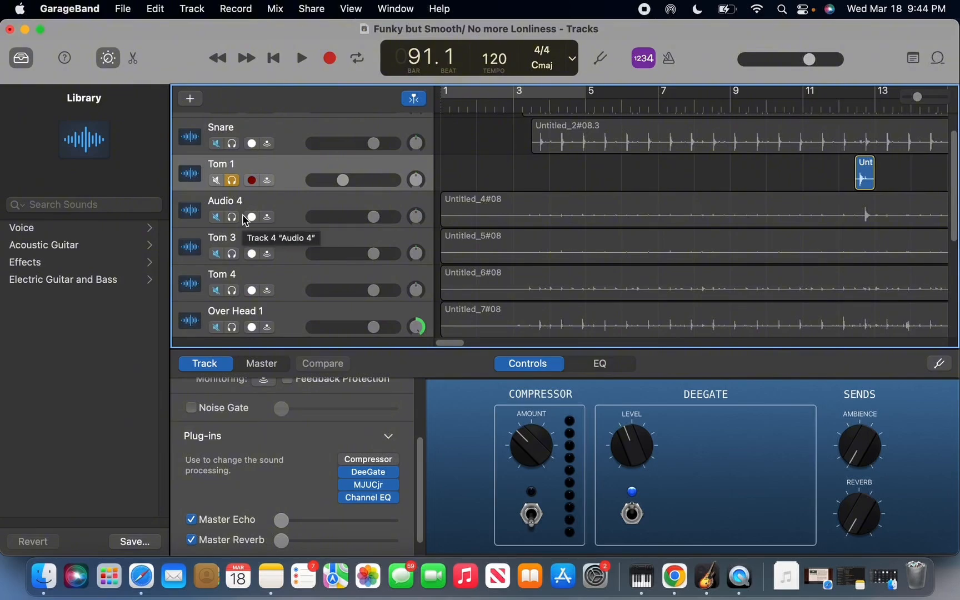
click(273, 204)
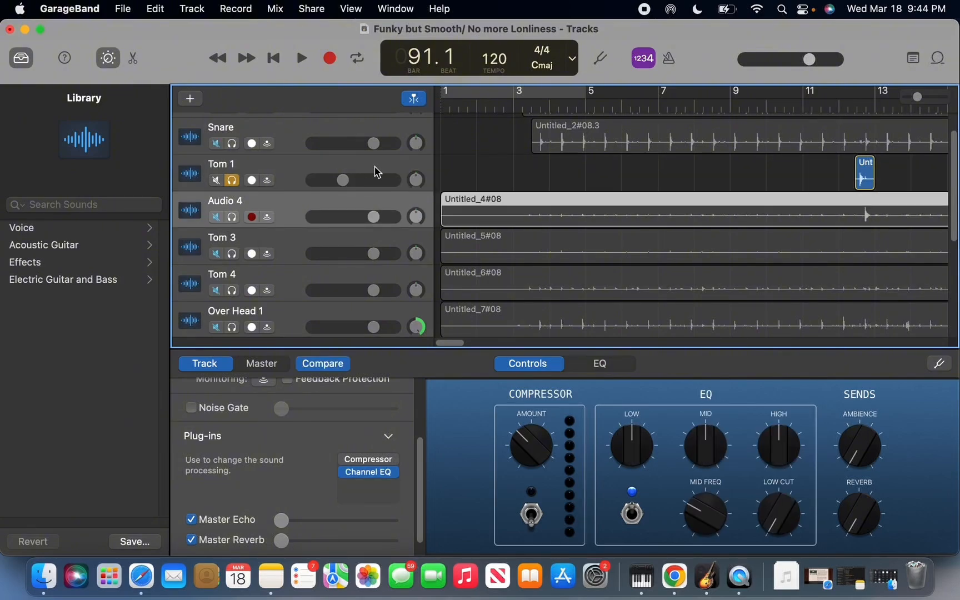
click(236, 218)
Step: Start playback and replace Audio 4's Channel EQ with DeeGate
key(space)
click(368, 471)
click(384, 302)
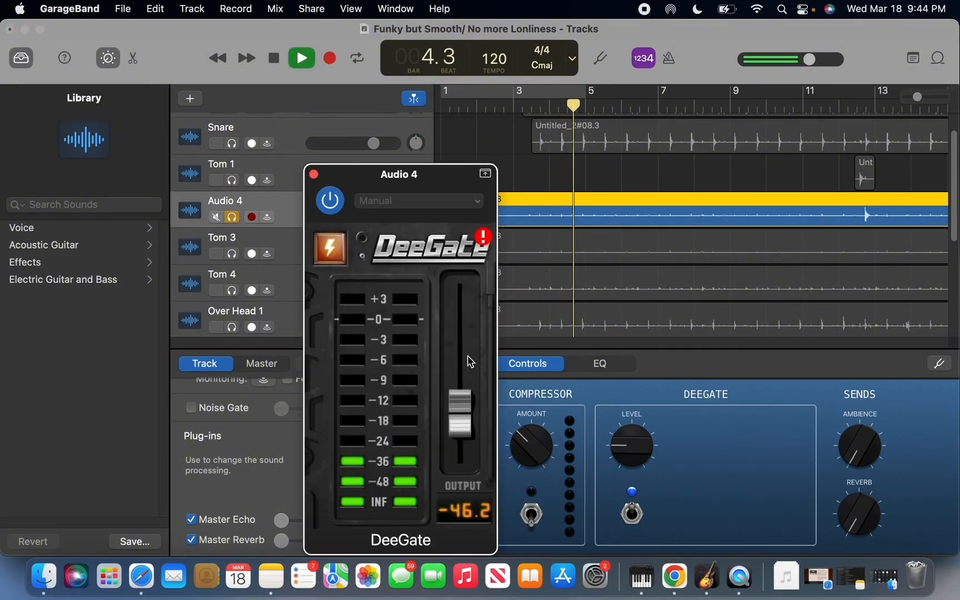
Step: Raise Audio 4's DeeGate fader and add MJUCjr with Compress at 19.0, Make-Up at 7.0 and fast time constants
drag(460, 414, 428, 258)
click(314, 174)
click(383, 490)
click(371, 456)
click(559, 443)
drag(741, 364, 745, 316)
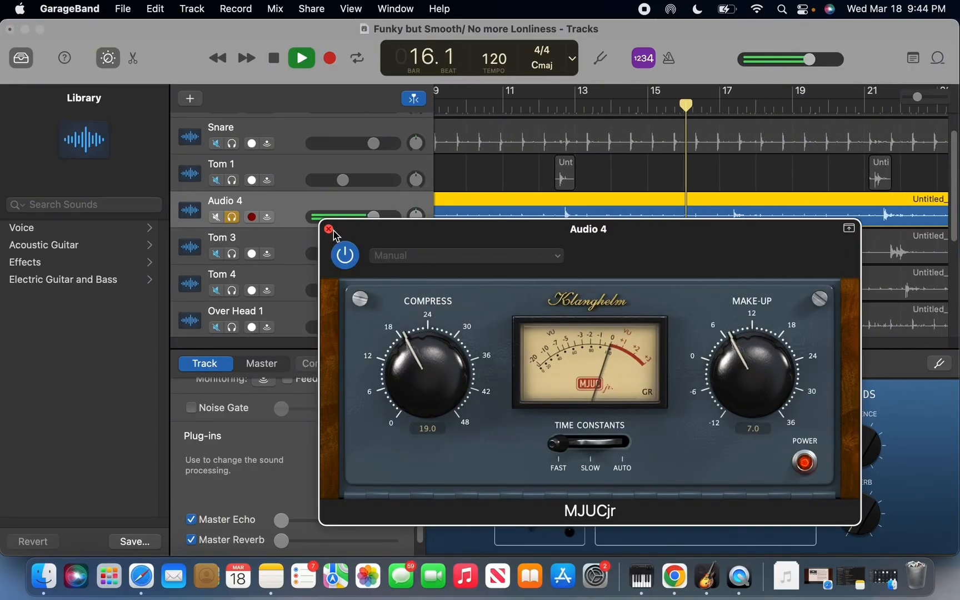
click(329, 229)
Step: Stop playback and add a Channel EQ with the Tom EQ High drum preset to Audio 4's next free plug-in slot
click(390, 498)
click(287, 70)
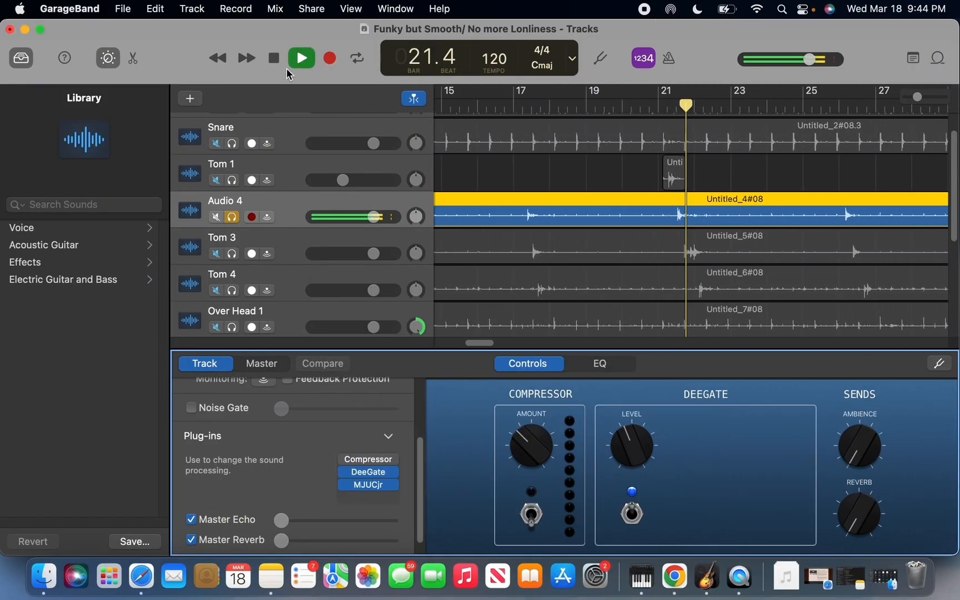
click(273, 63)
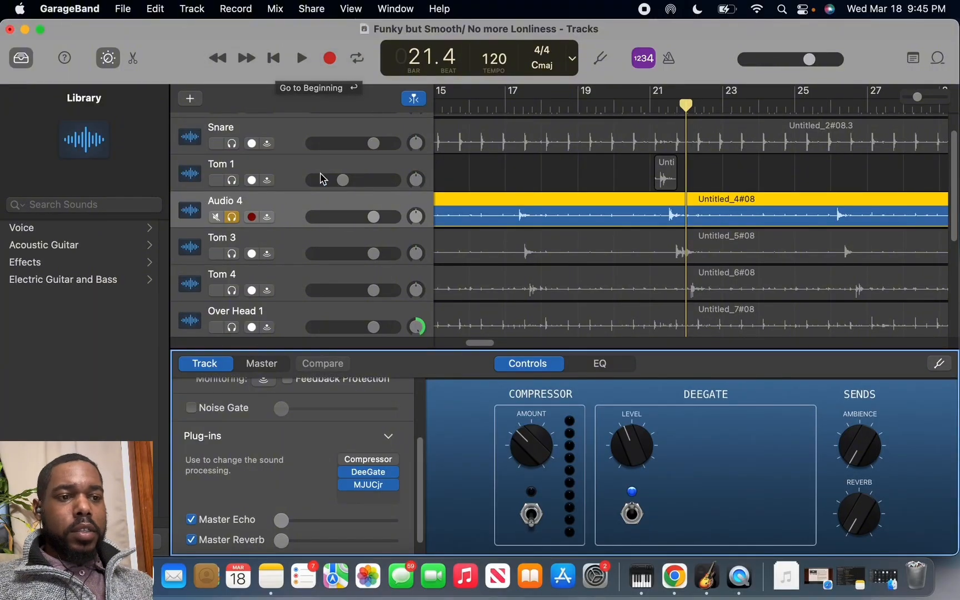
click(392, 498)
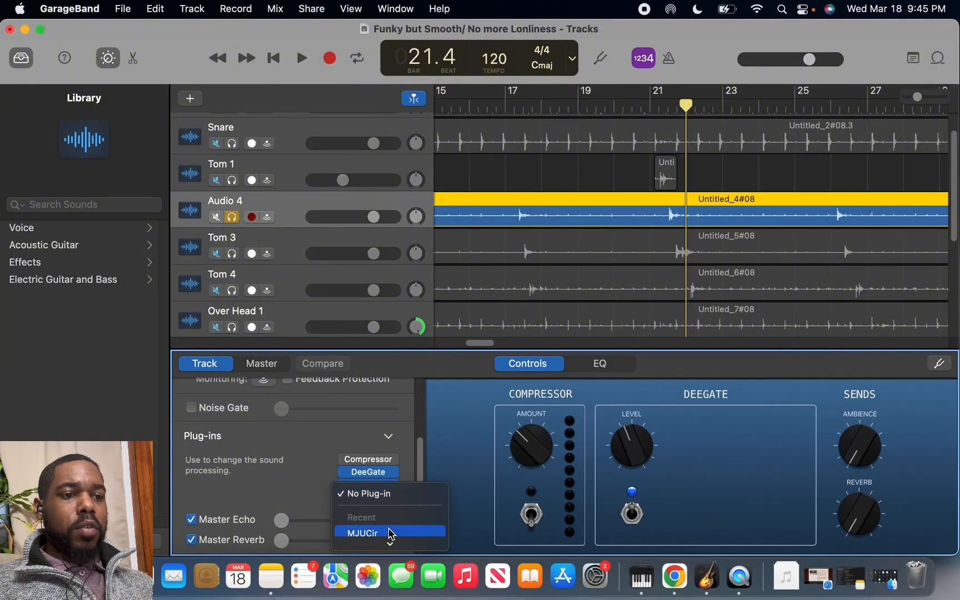
mouse_move(389, 540)
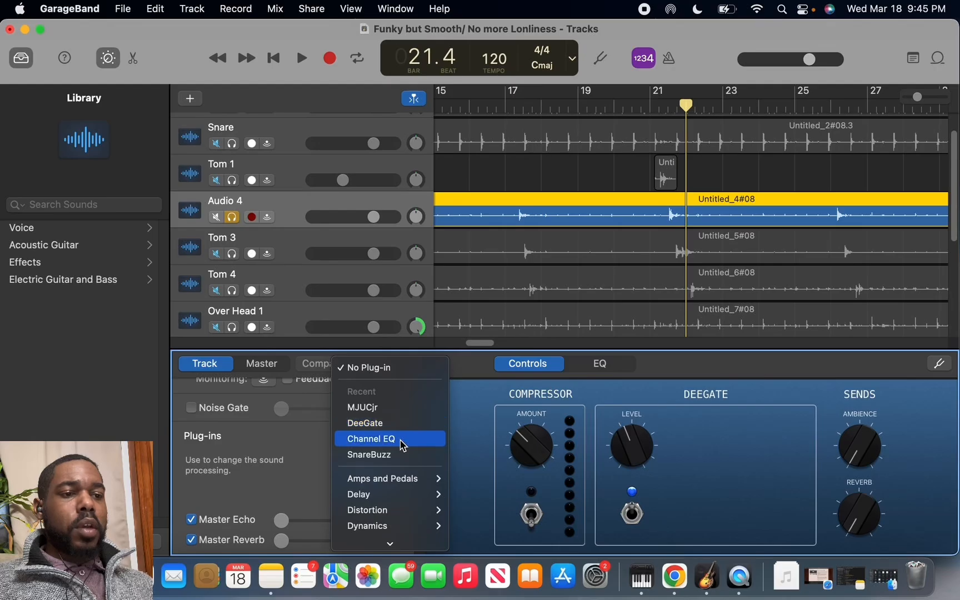
click(401, 441)
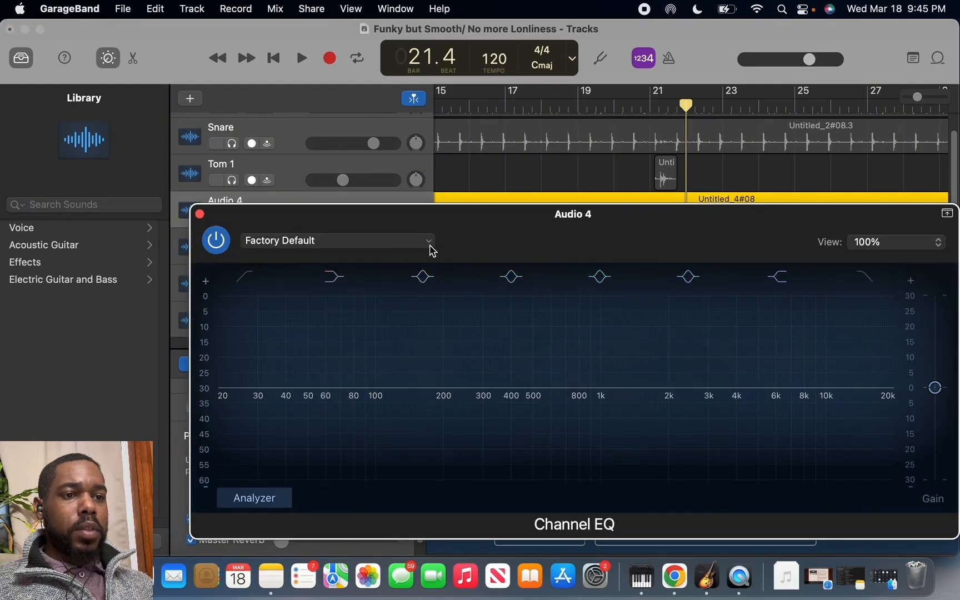
click(431, 246)
mouse_move(334, 337)
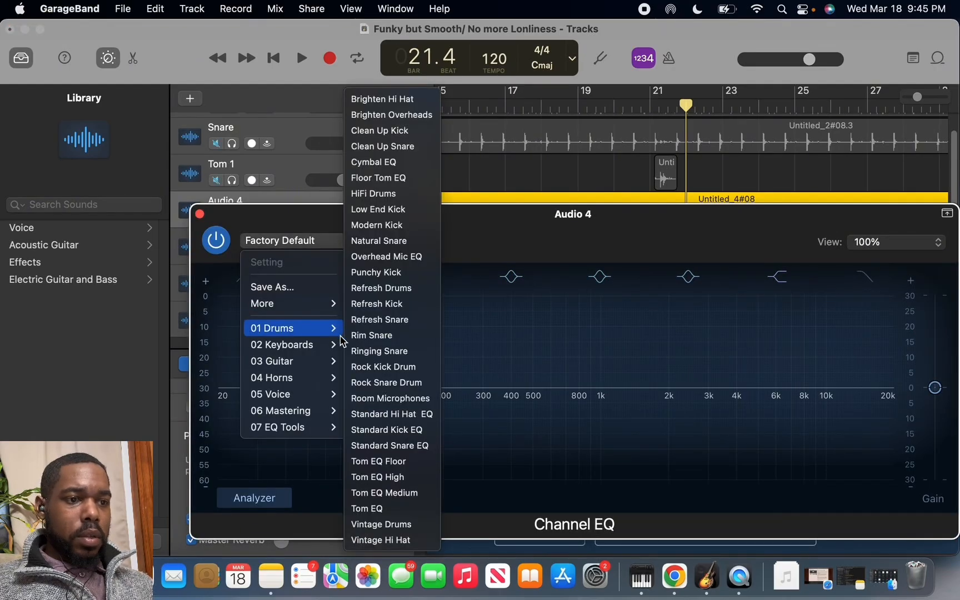
click(392, 477)
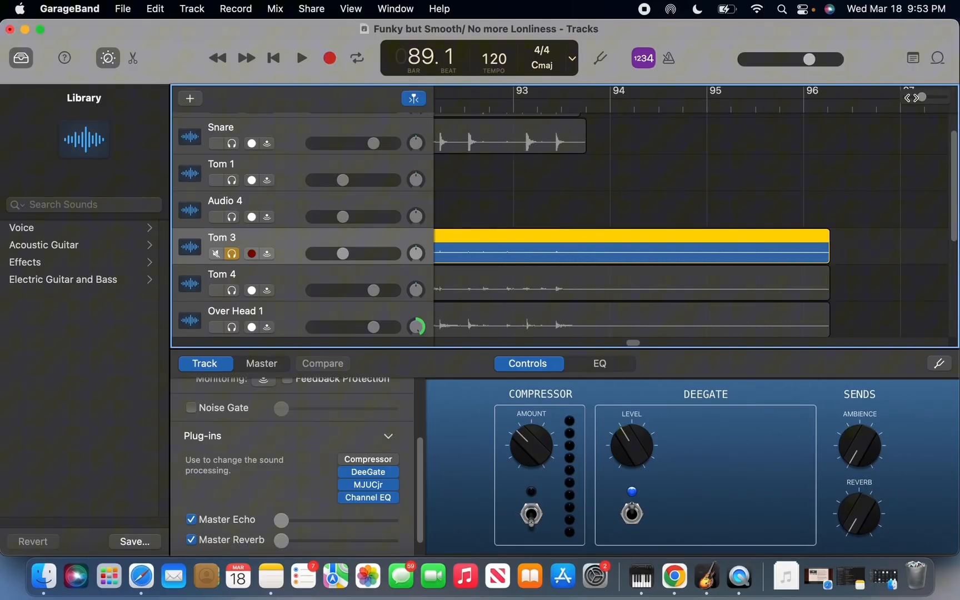
Step: Switch from Tom 3 to the Tom 4 track and add MJUCjr and Channel EQ after its DeeGate
scroll(580, 340, left, 15)
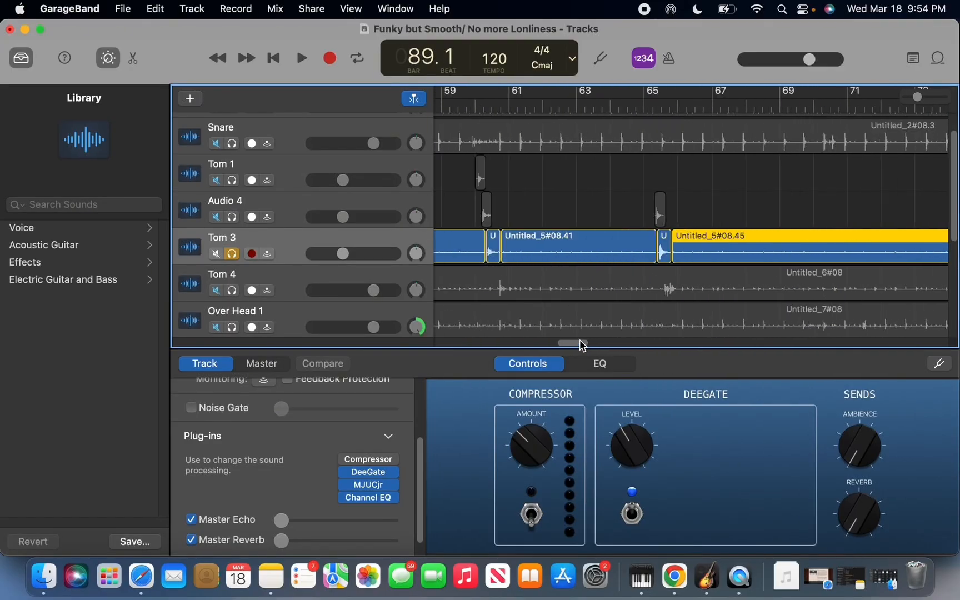
click(414, 303)
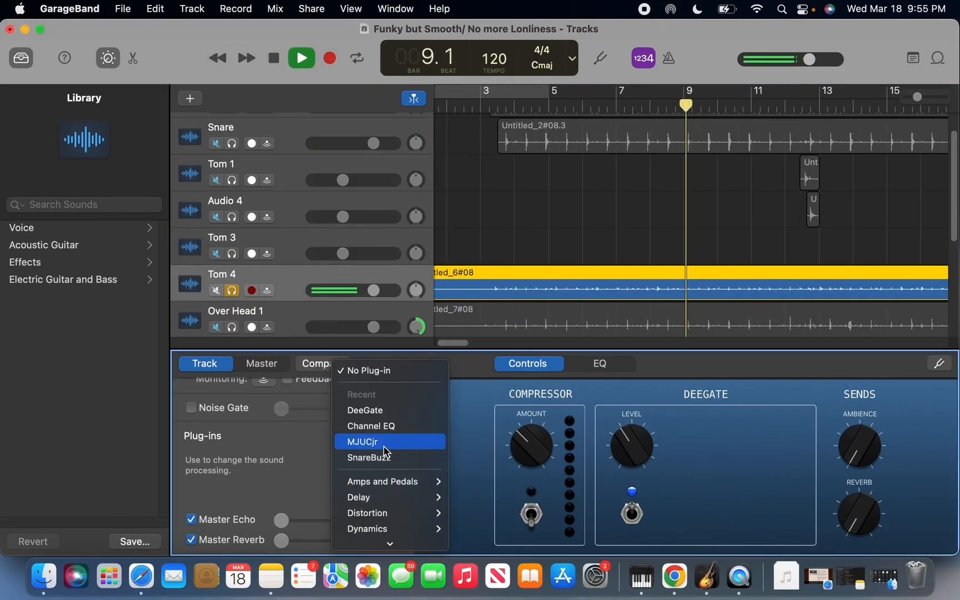
click(408, 442)
drag(386, 460, 373, 481)
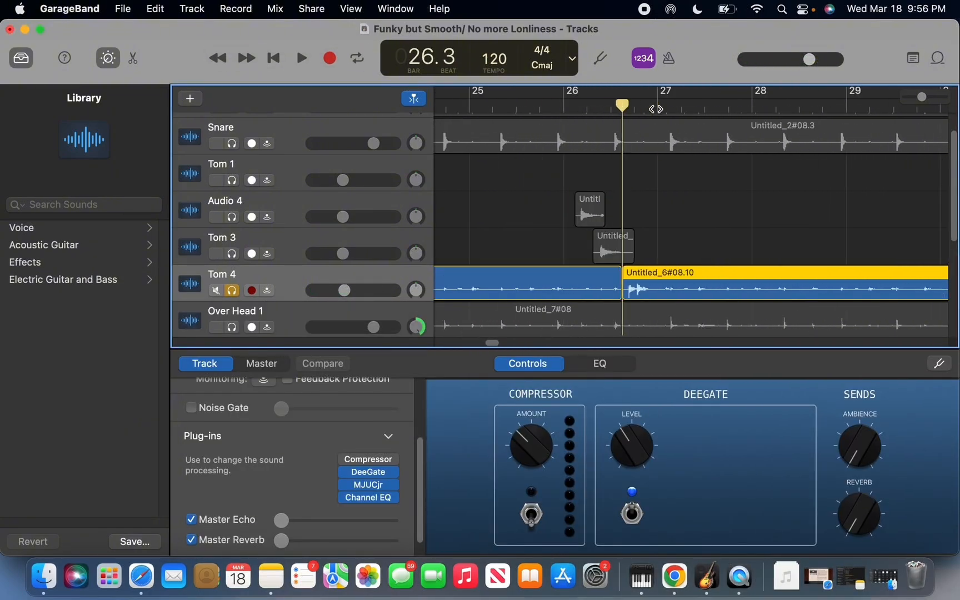
Step: Split Tom 4's region around its hits and delete the pieces between them back to bar 1, ending with the track unsoloed
click(302, 58)
drag(587, 111, 916, 96)
shift+click(895, 280)
shift+click(777, 280)
shift+click(623, 280)
drag(560, 344, 459, 344)
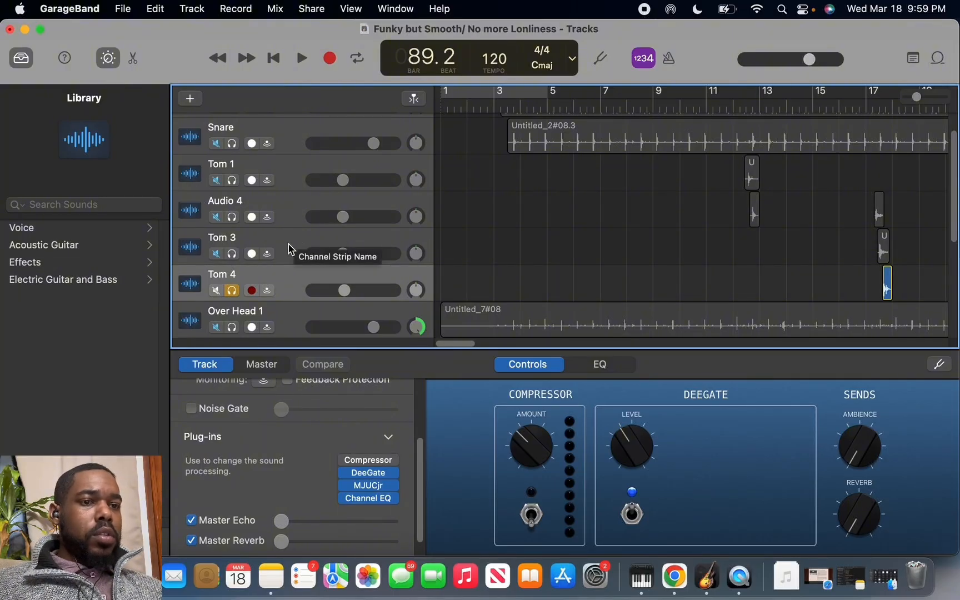
click(234, 289)
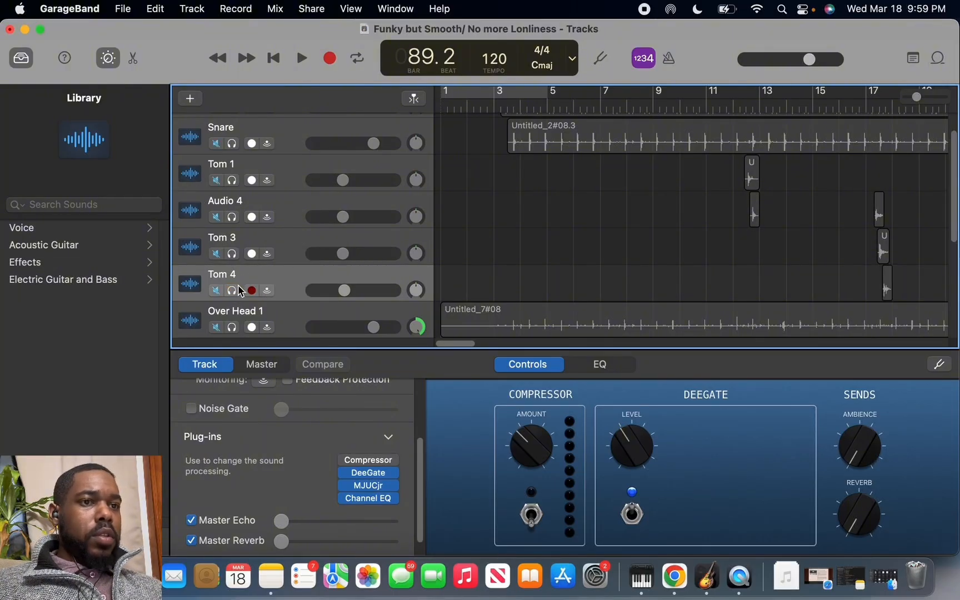
Step: Pan Tom 1 to about -12 and Audio 4 to -6
scroll(242, 228, down, 3)
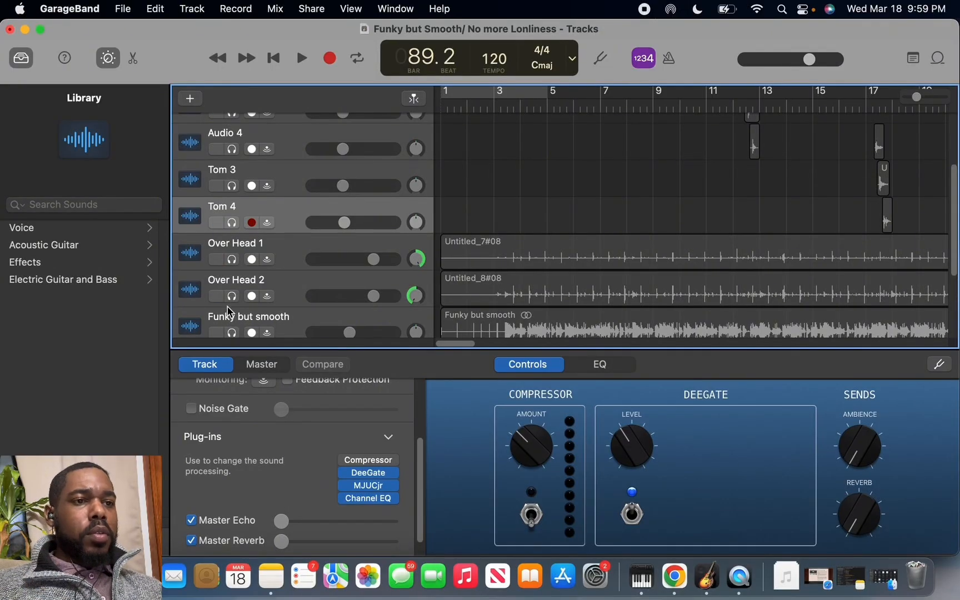
scroll(383, 221, up, 1)
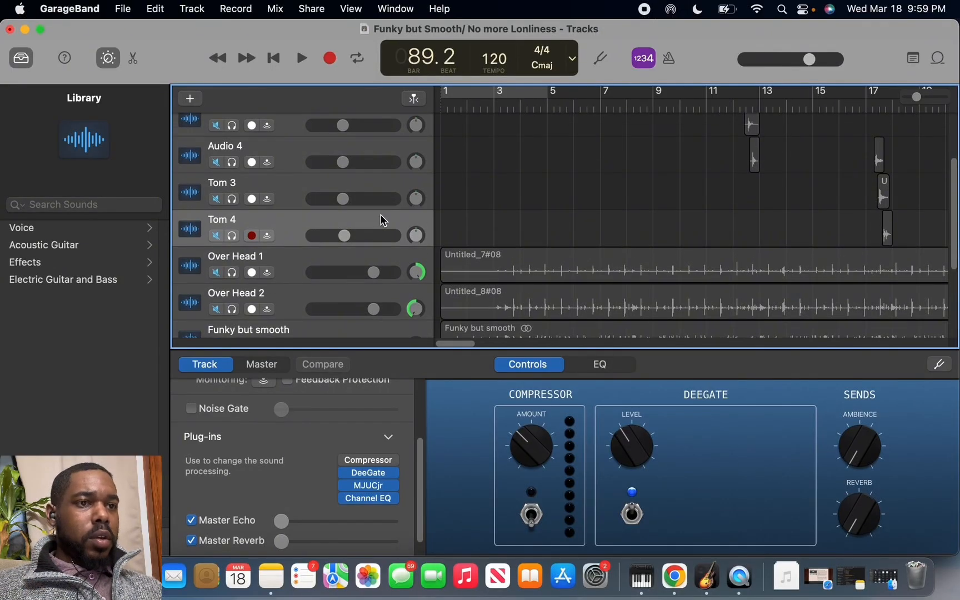
scroll(384, 218, up, 1)
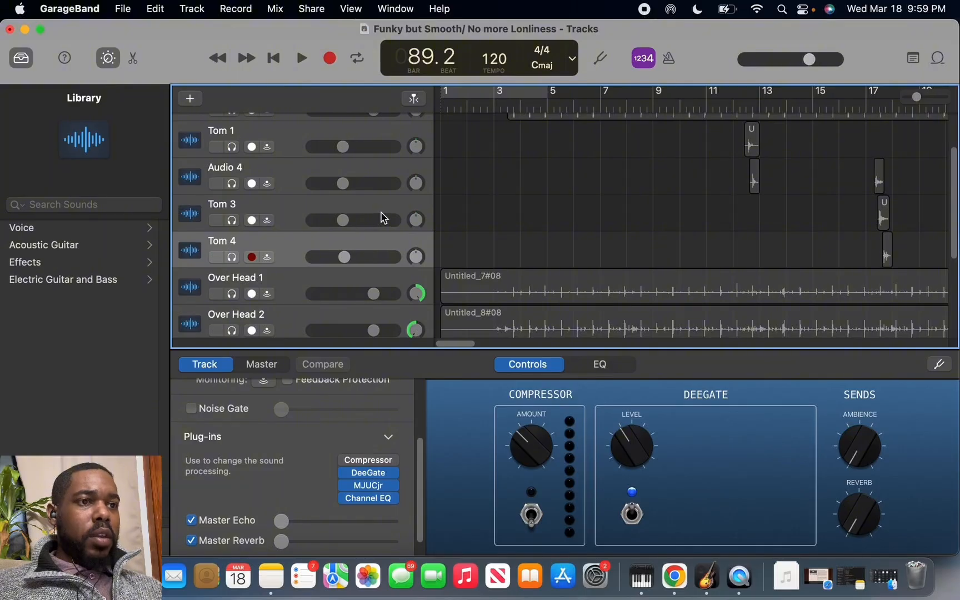
scroll(383, 217, up, 2)
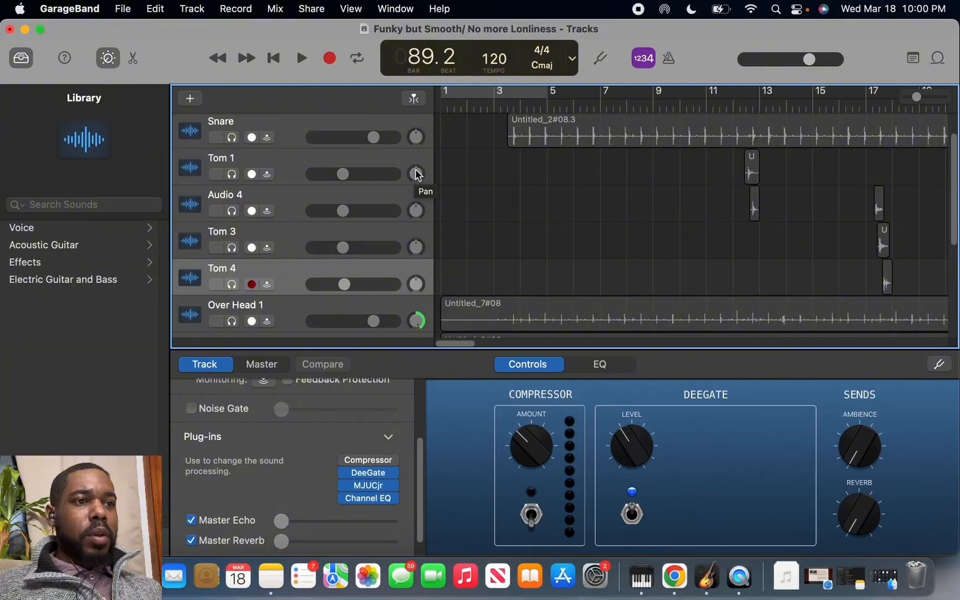
click(417, 174)
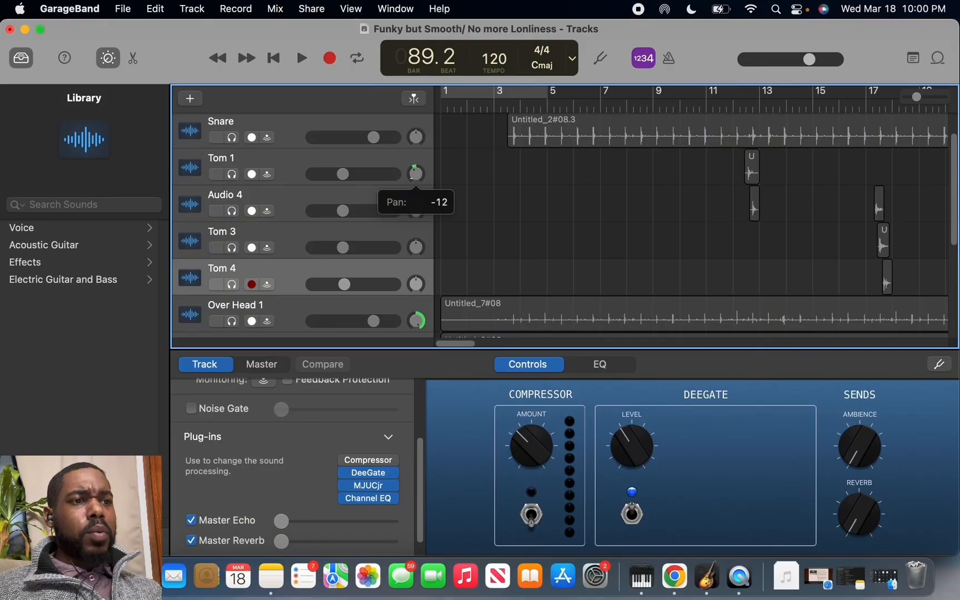
drag(415, 174, 413, 181)
click(417, 210)
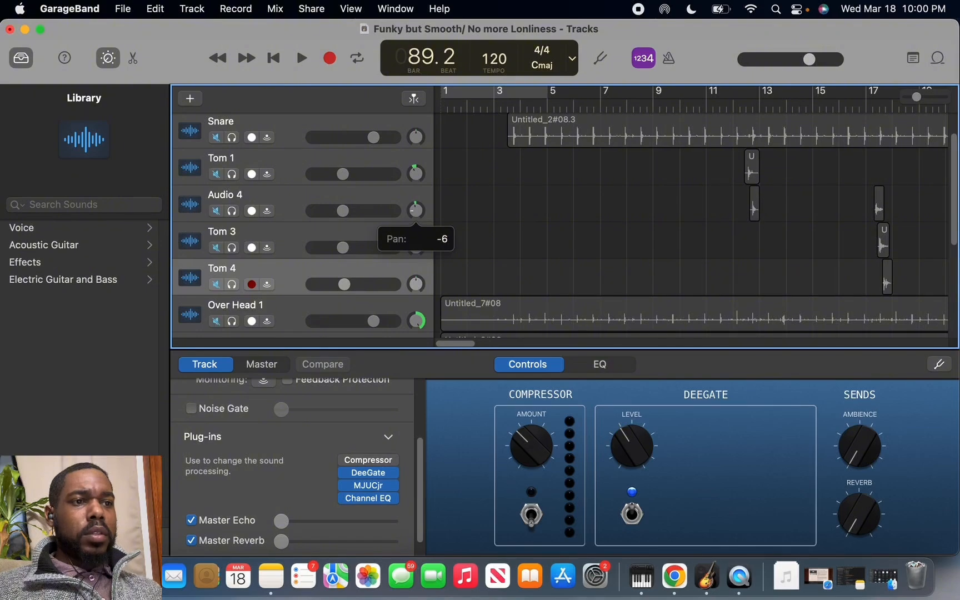
drag(417, 211, 333, 203)
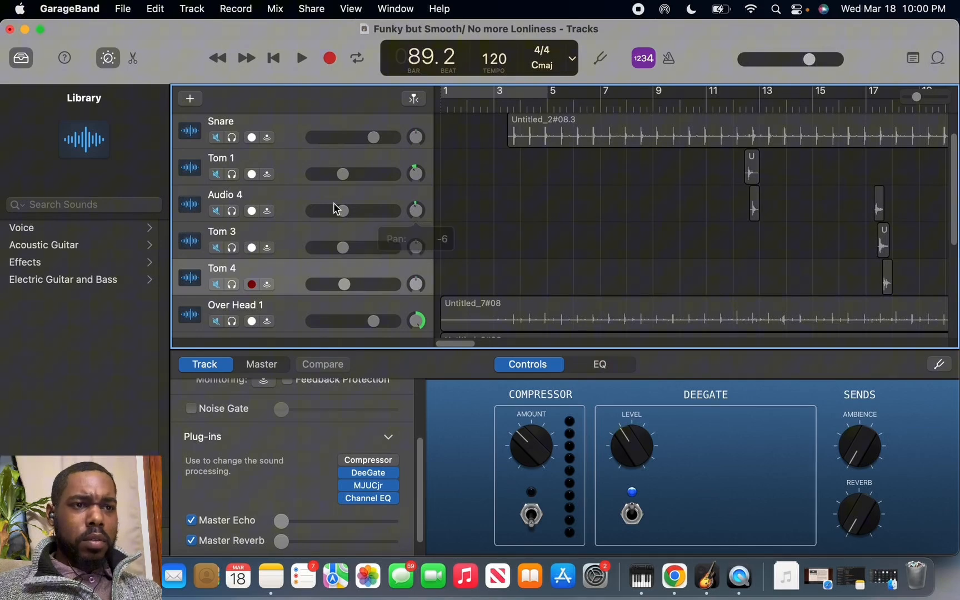
Step: Rename the Audio 4 track as Tom 2
click(238, 199)
right_click(239, 200)
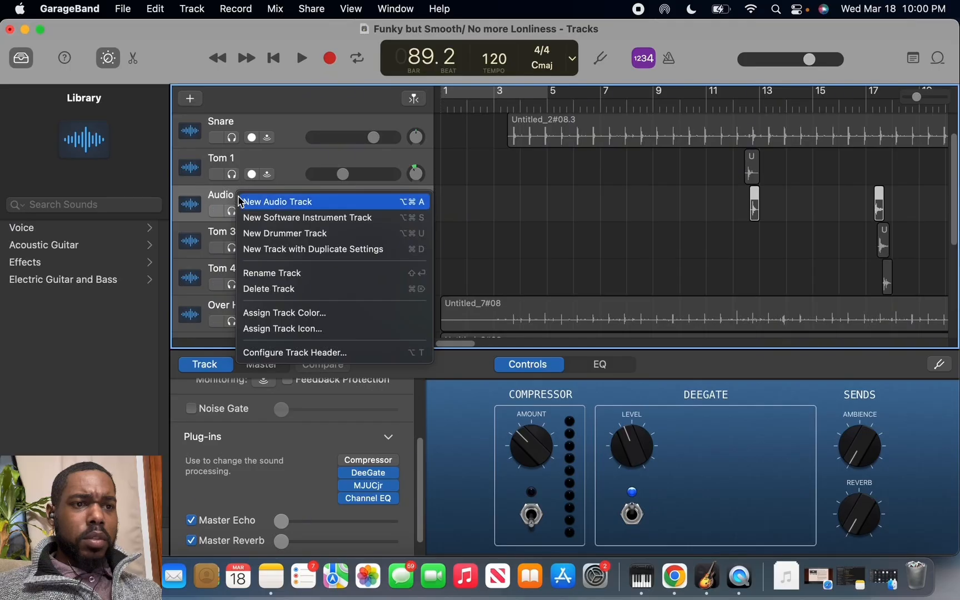
click(292, 275)
double_click(266, 195)
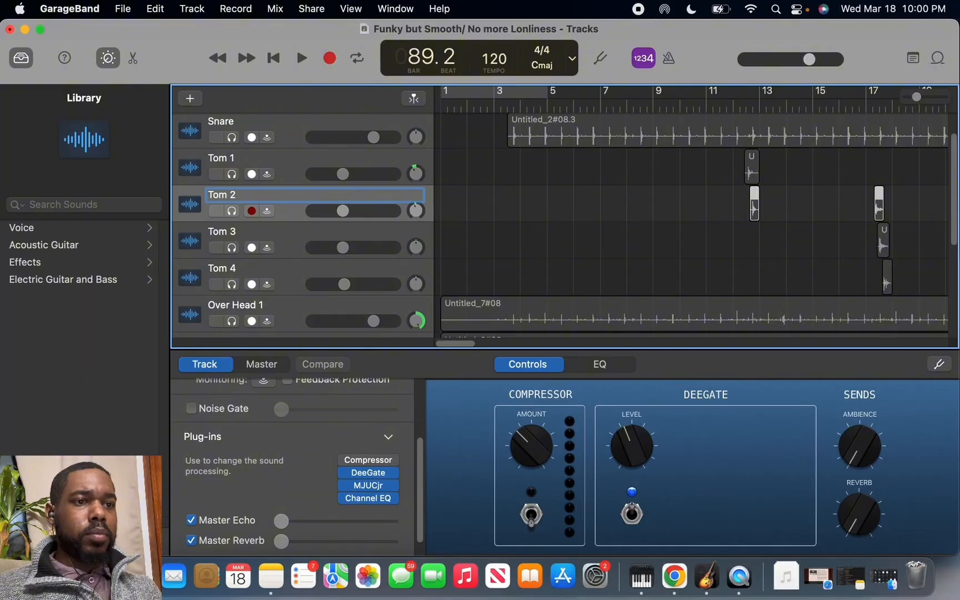
key(Return)
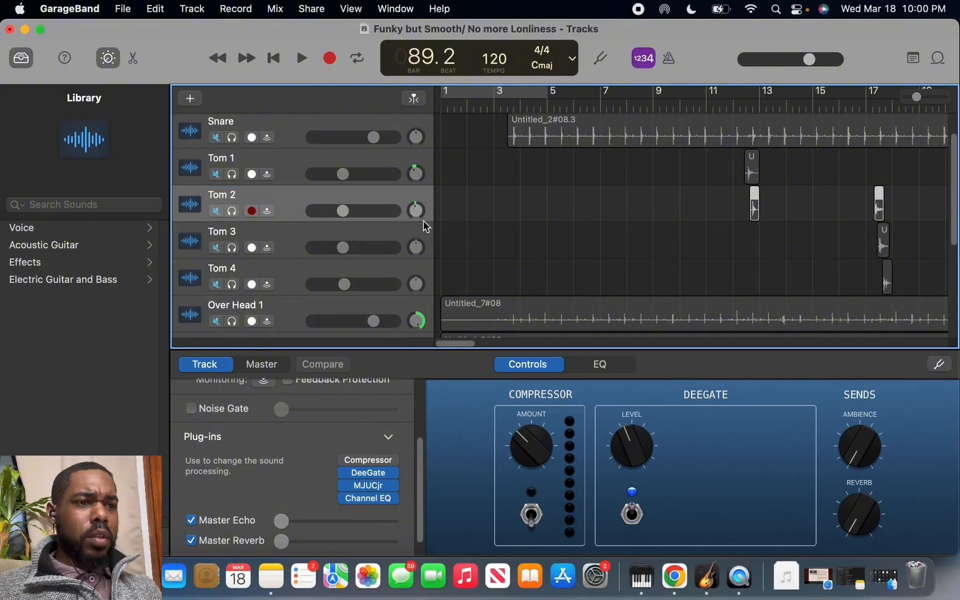
Step: Pan Tom 3 slightly to the right and Tom 4 to about +11
drag(420, 244, 416, 283)
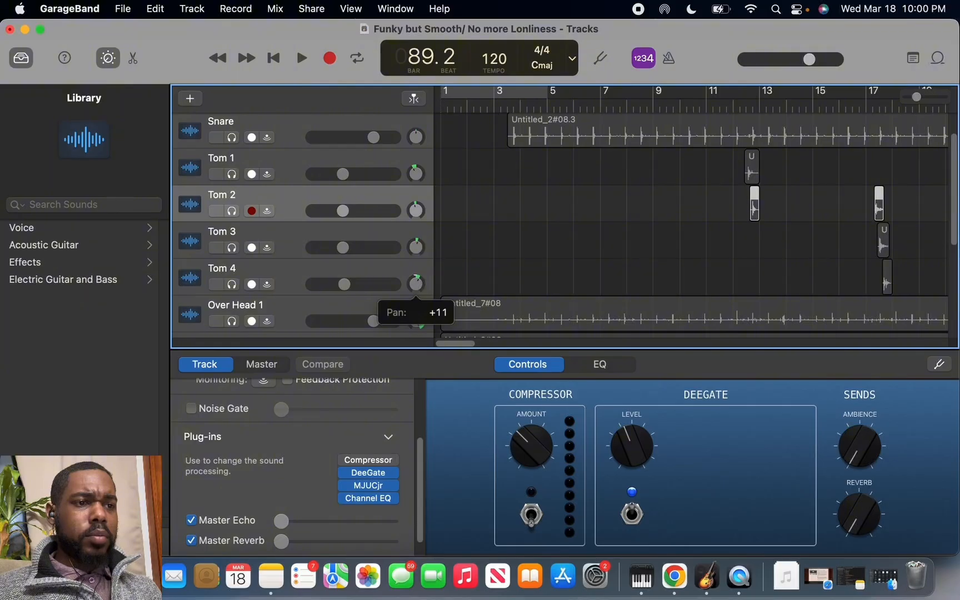
drag(416, 283, 416, 282)
scroll(256, 236, down, 3)
Step: Solo the Kick, Snare, all four Tom tracks and both Over Head tracks
scroll(253, 238, up, 5)
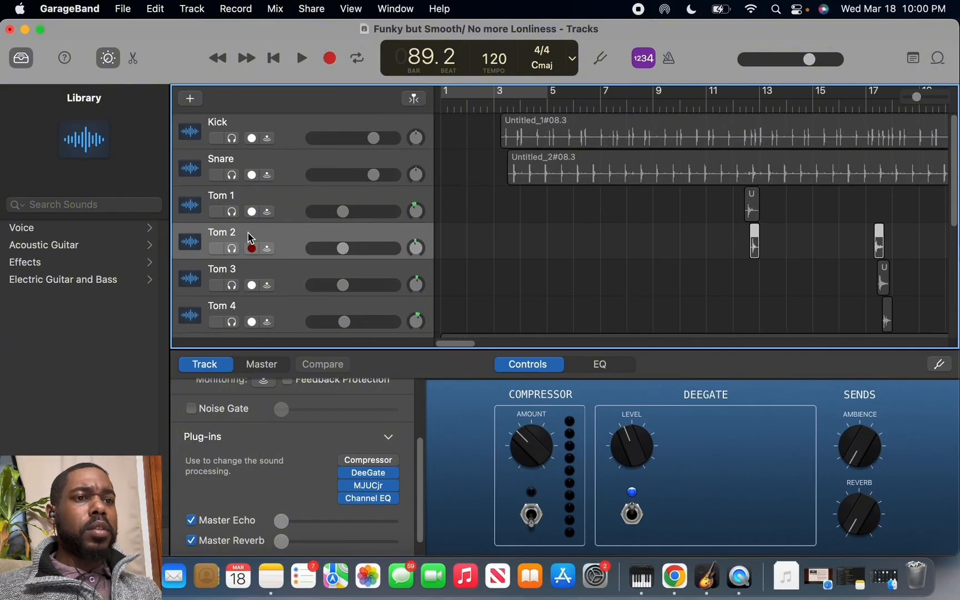
click(232, 138)
click(232, 175)
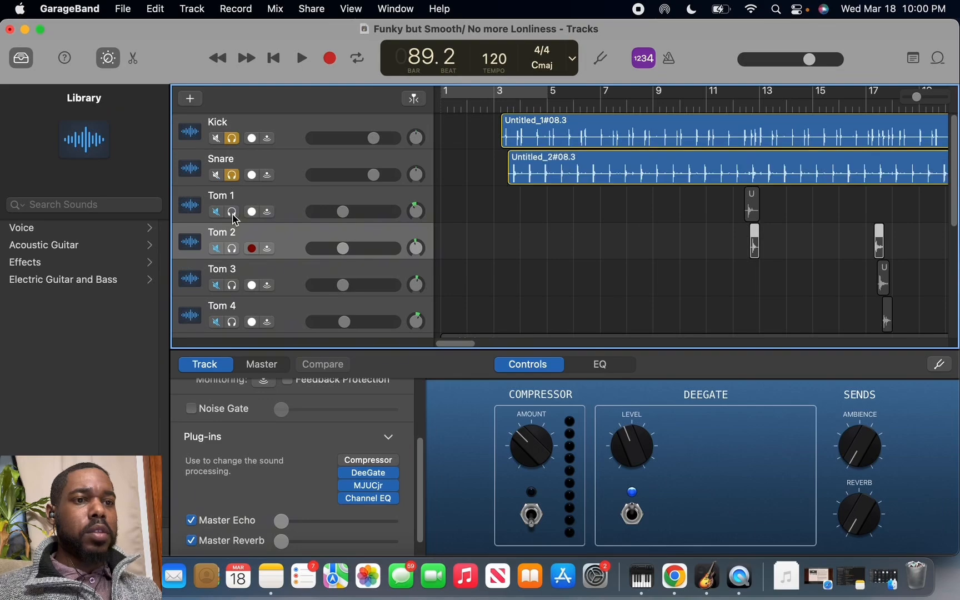
click(233, 285)
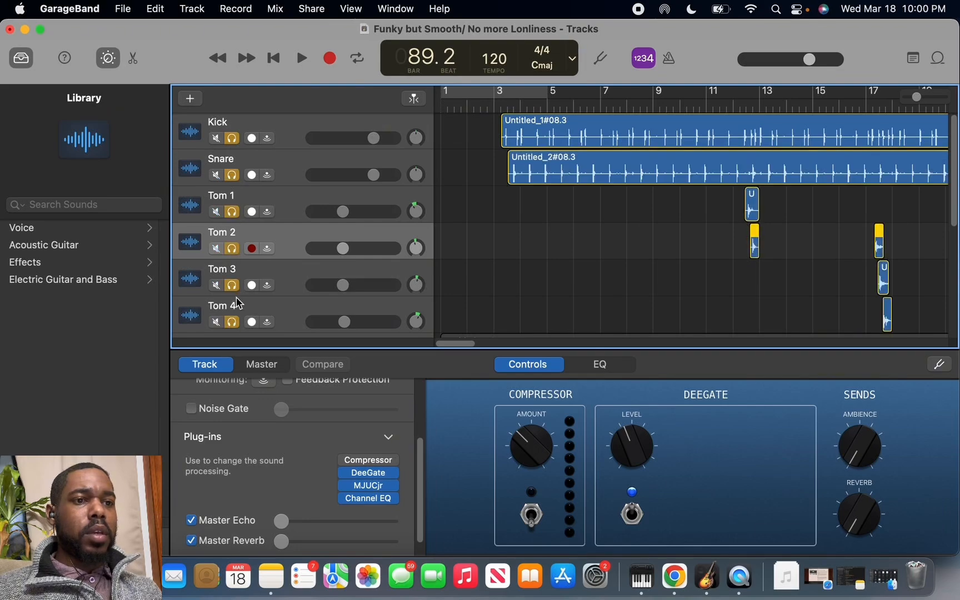
scroll(238, 289, down, 3)
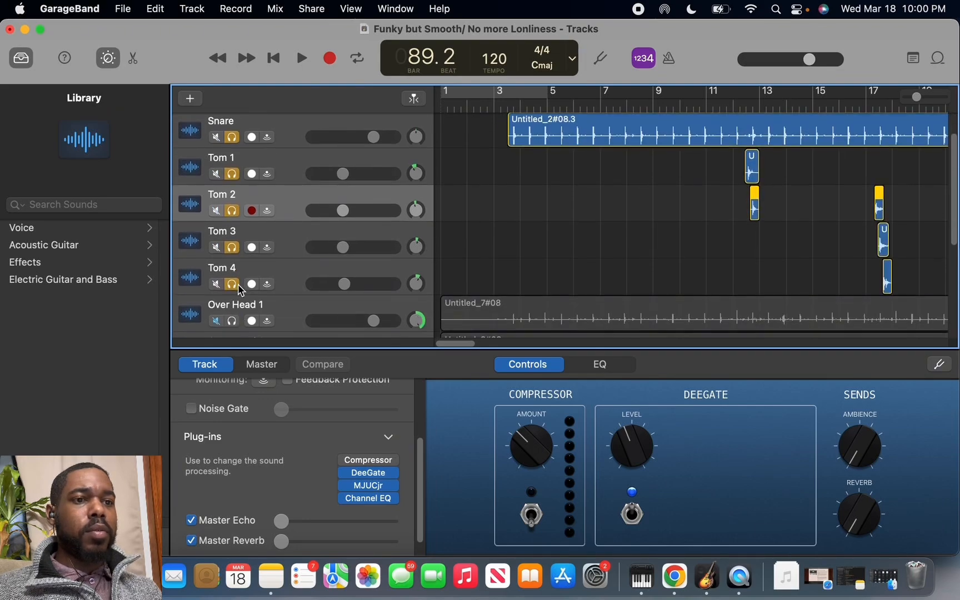
scroll(238, 287, down, 1)
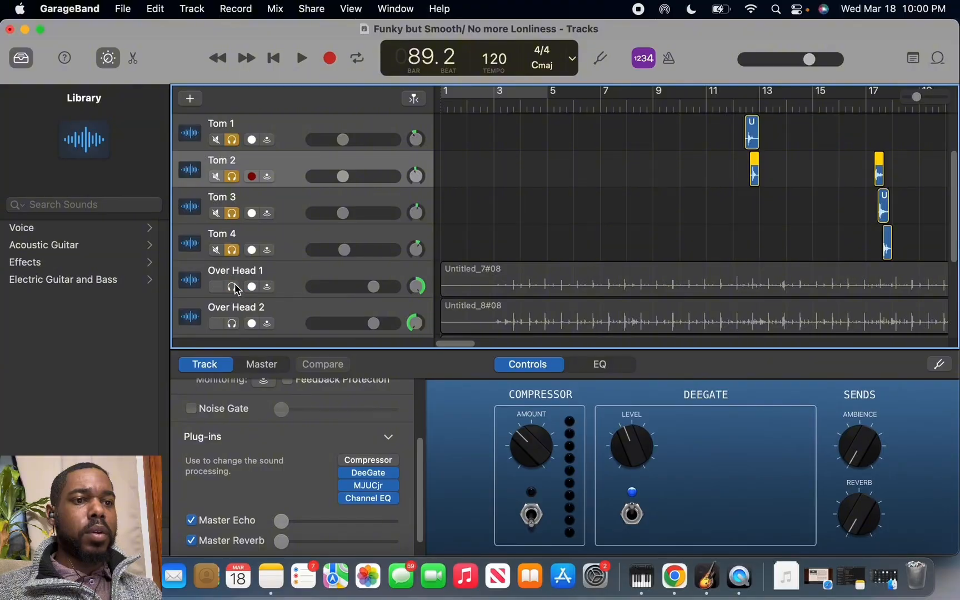
click(233, 286)
click(232, 323)
Step: Play the soloed drum tracks from about bar 2 through the first tom fill and stop around bar 14
scroll(277, 252, up, 4)
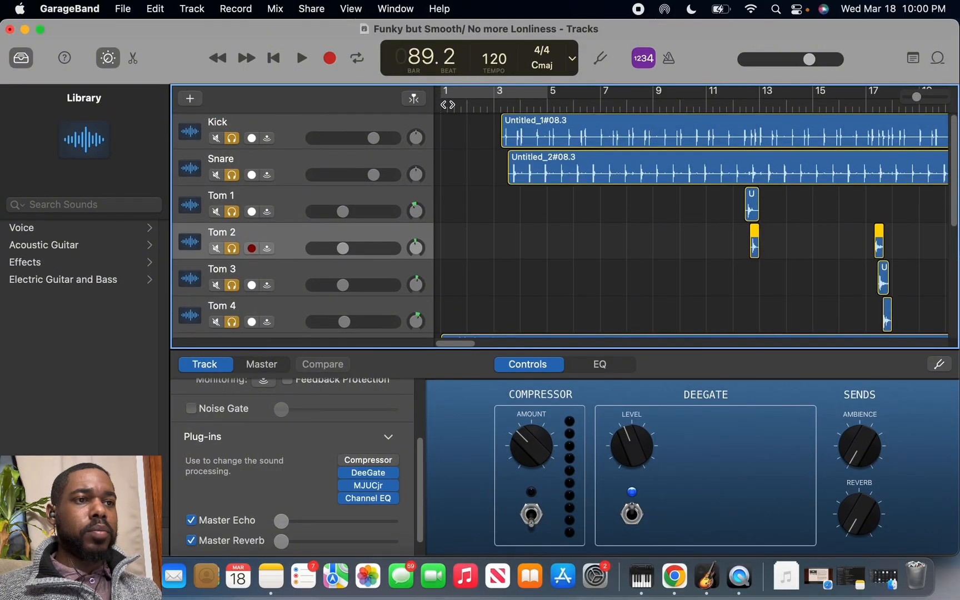
click(481, 104)
click(301, 58)
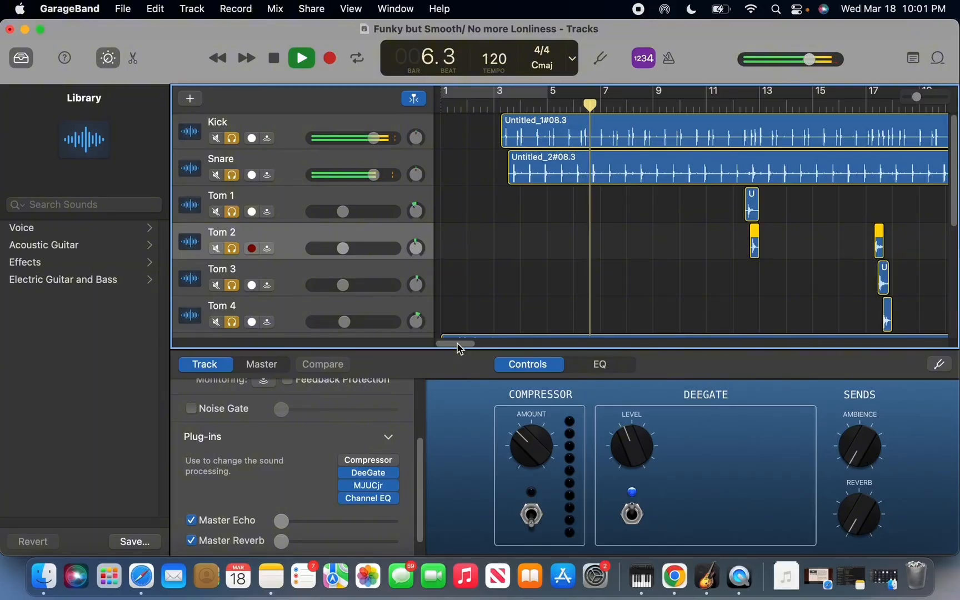
drag(458, 347, 465, 345)
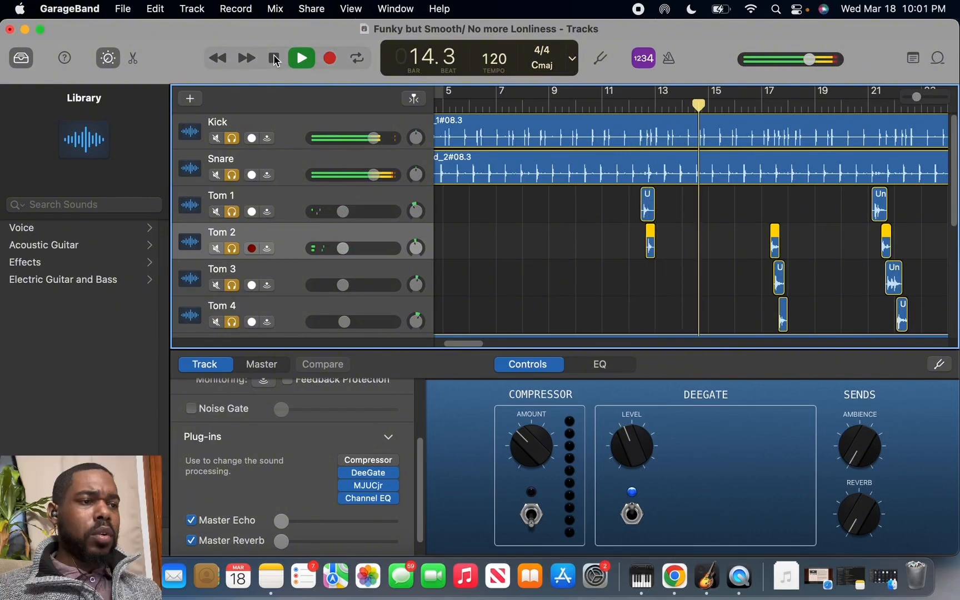
key(space)
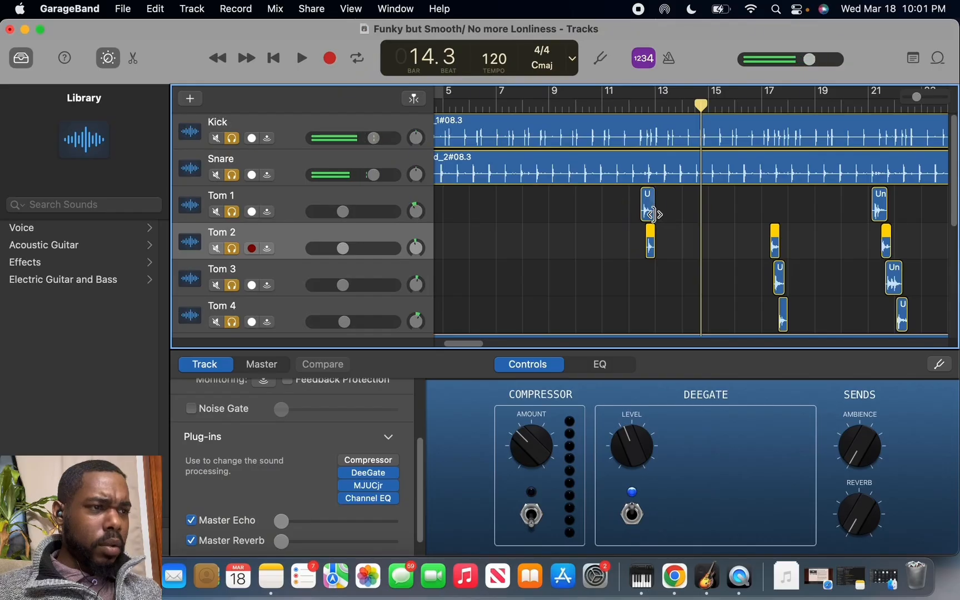
Step: Adjust the end of Tom 1's first hit region to about bar 13, with a length of 0.2.1.0
drag(653, 214, 653, 215)
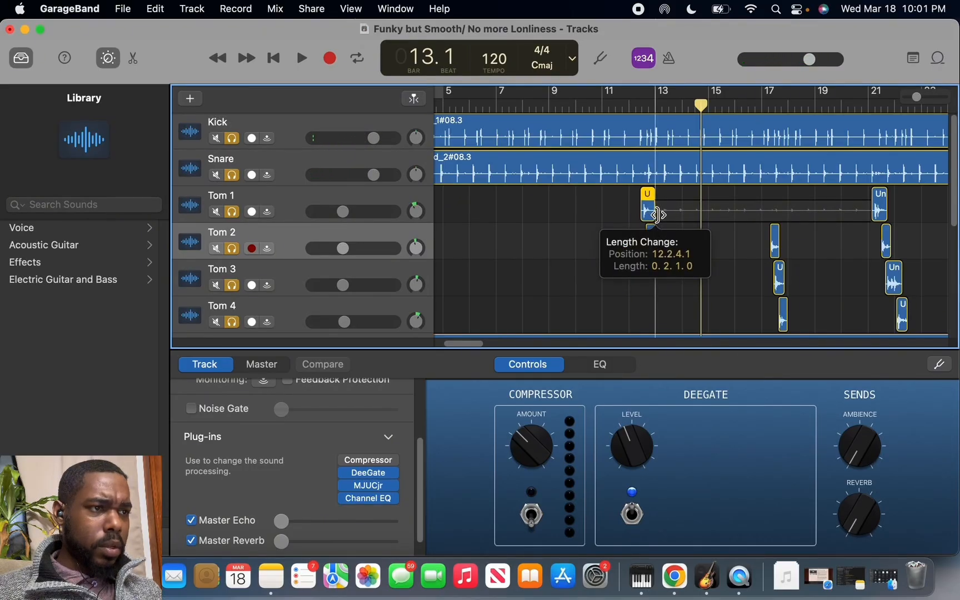
drag(655, 214, 655, 215)
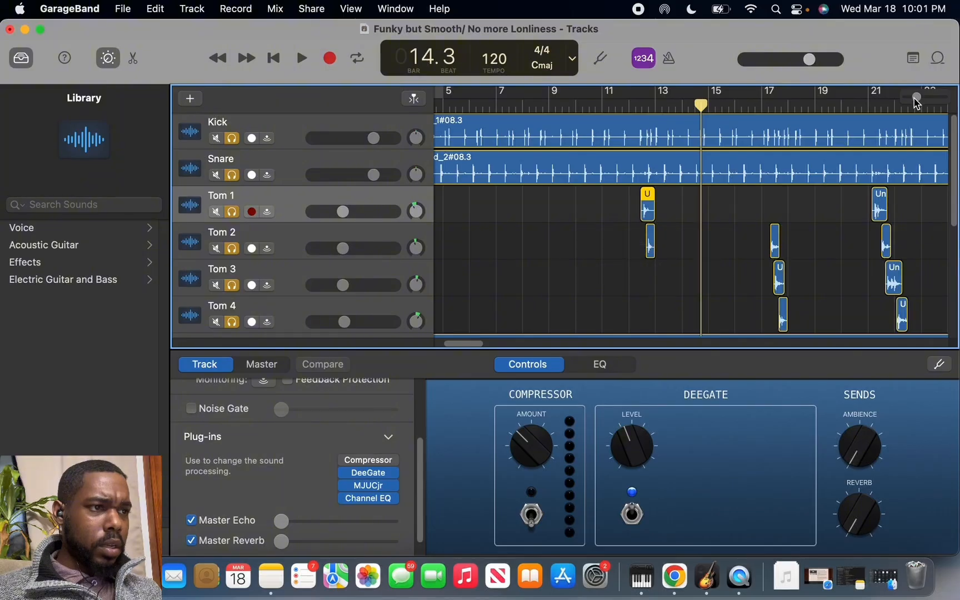
Step: Extend the ends of the first Tom 1 and Tom 2 hit regions slightly past bar 13
drag(916, 98, 926, 98)
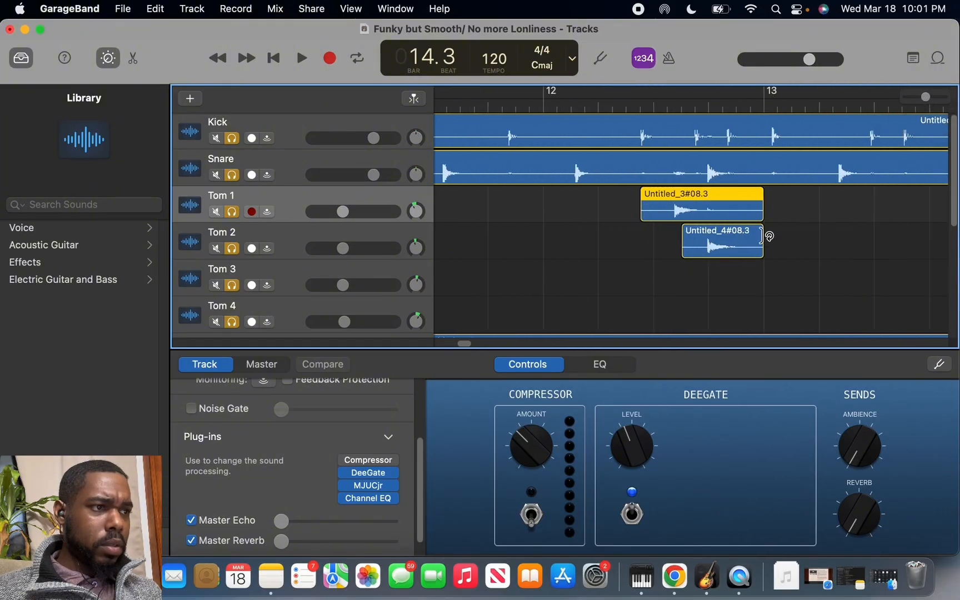
drag(760, 214, 777, 214)
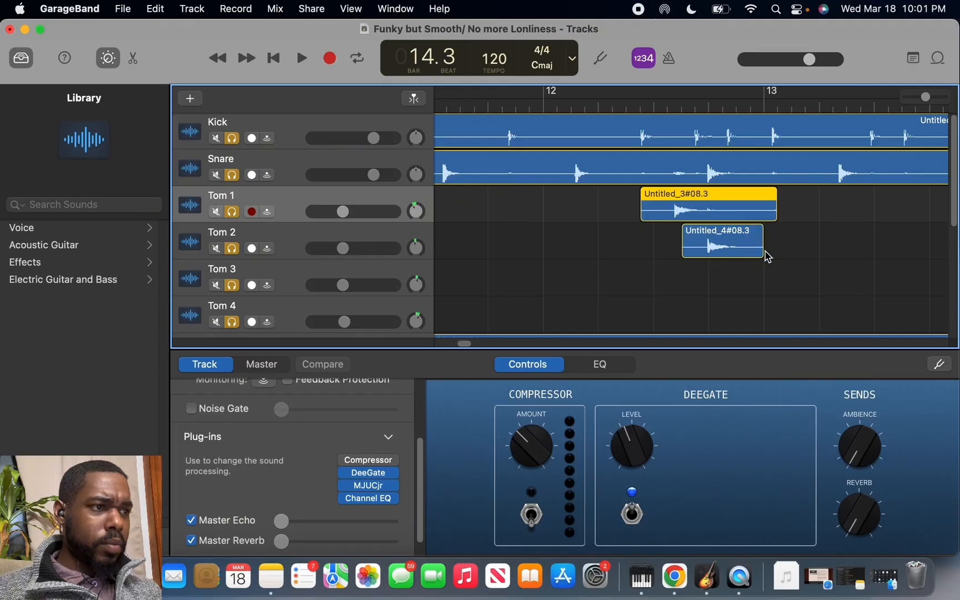
drag(762, 253, 775, 251)
Step: Play the first tom fill from about bar 11.3 and stop just after bar 13
click(474, 104)
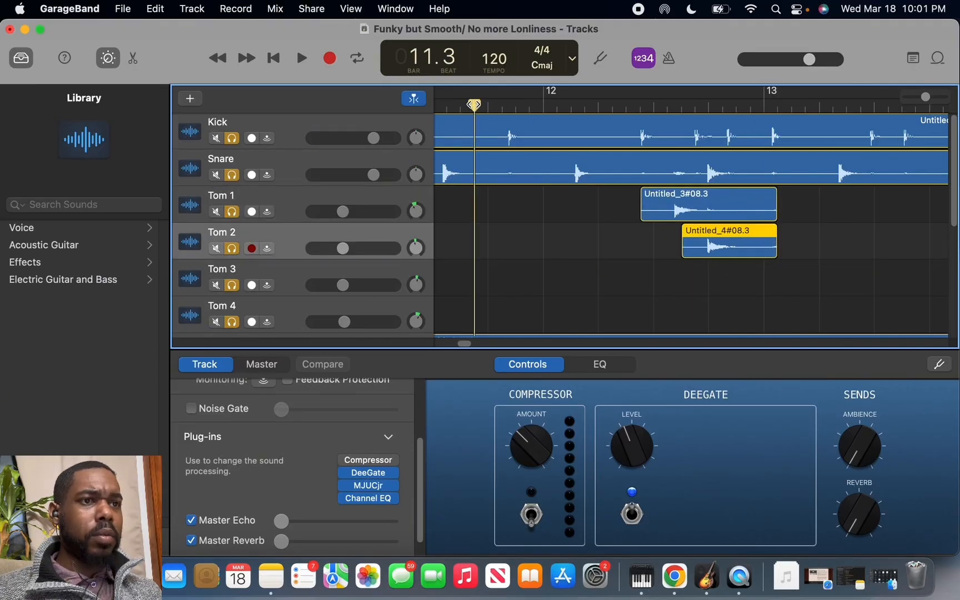
click(299, 59)
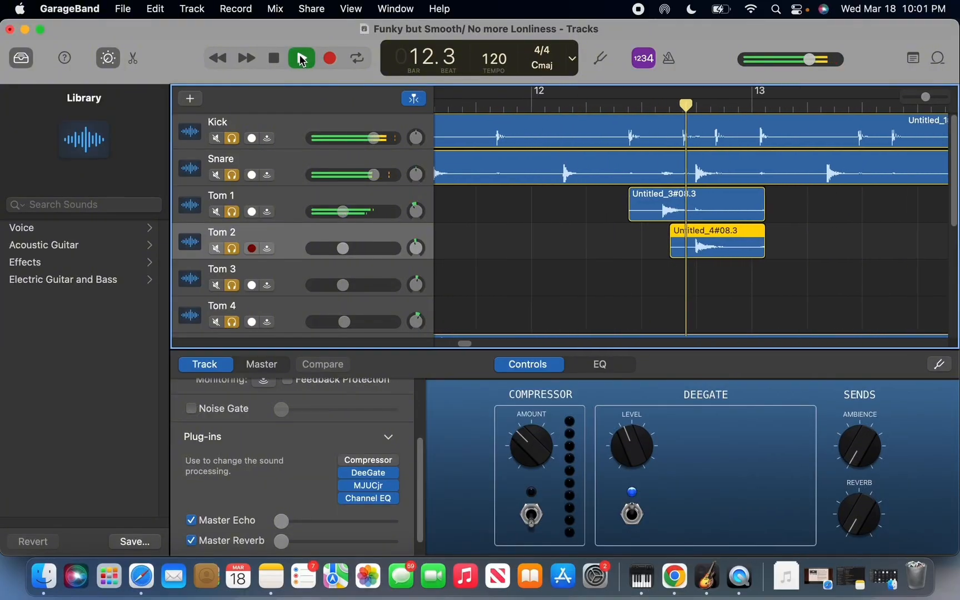
click(274, 58)
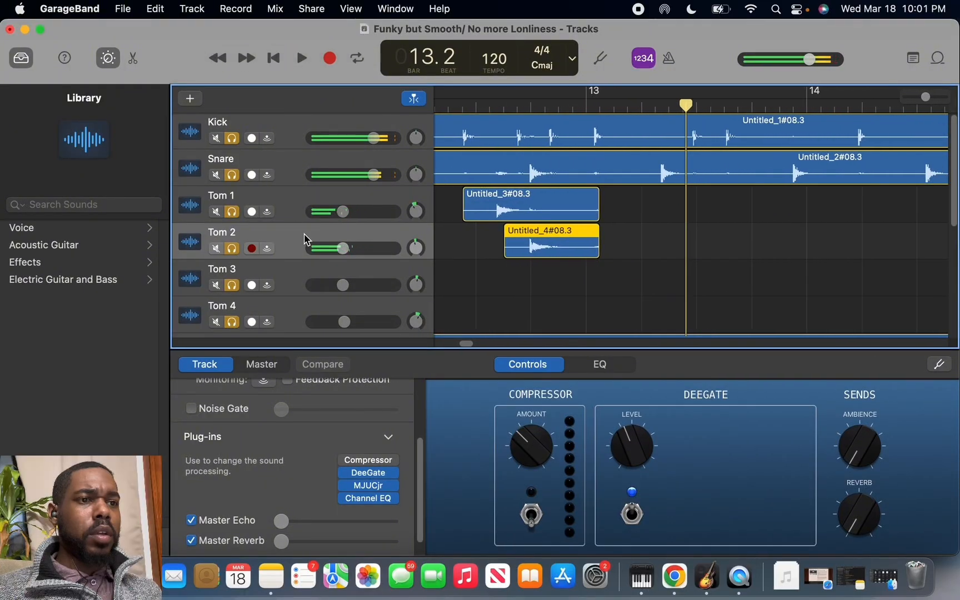
Step: Raise the volumes of Tom 1, Tom 2 and Tom 3 slightly, with Tom 1 at about -9.4 dB
click(343, 212)
drag(343, 211, 345, 211)
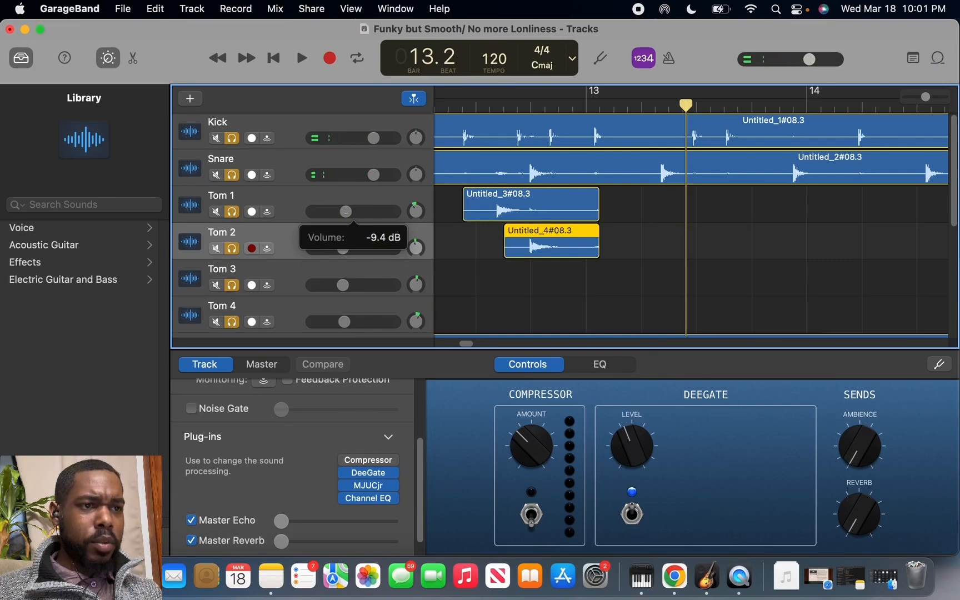
click(343, 248)
drag(344, 248, 346, 285)
click(346, 214)
click(343, 283)
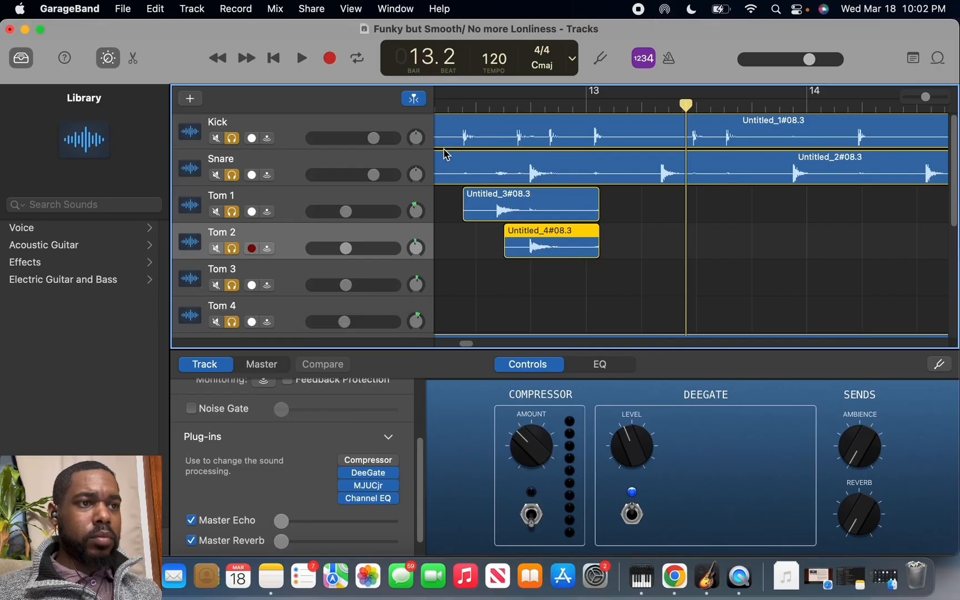
Step: Raise Tom 4's volume slightly while playing the fills from about bar 12, and return the playhead to the start
click(465, 106)
click(302, 61)
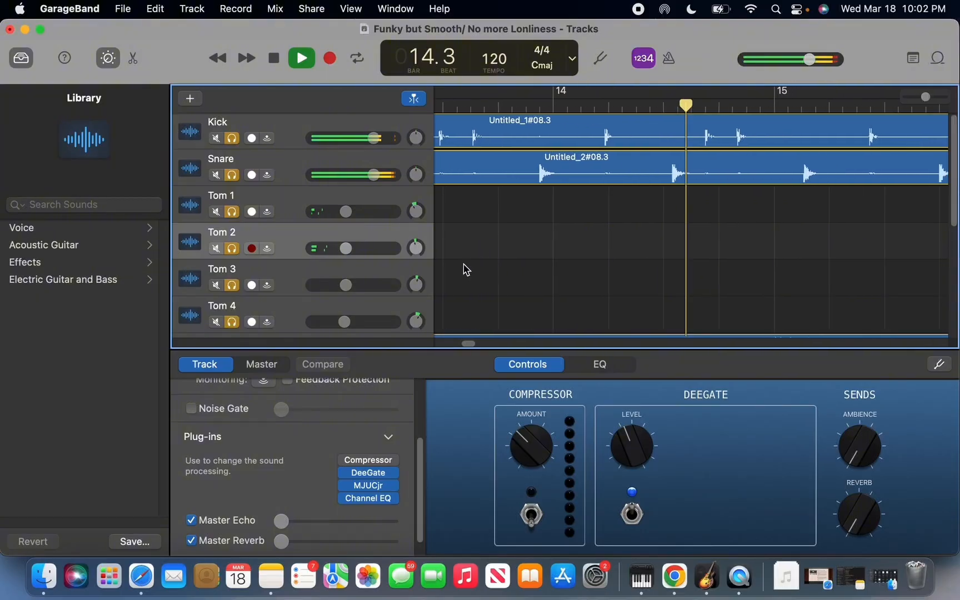
click(343, 285)
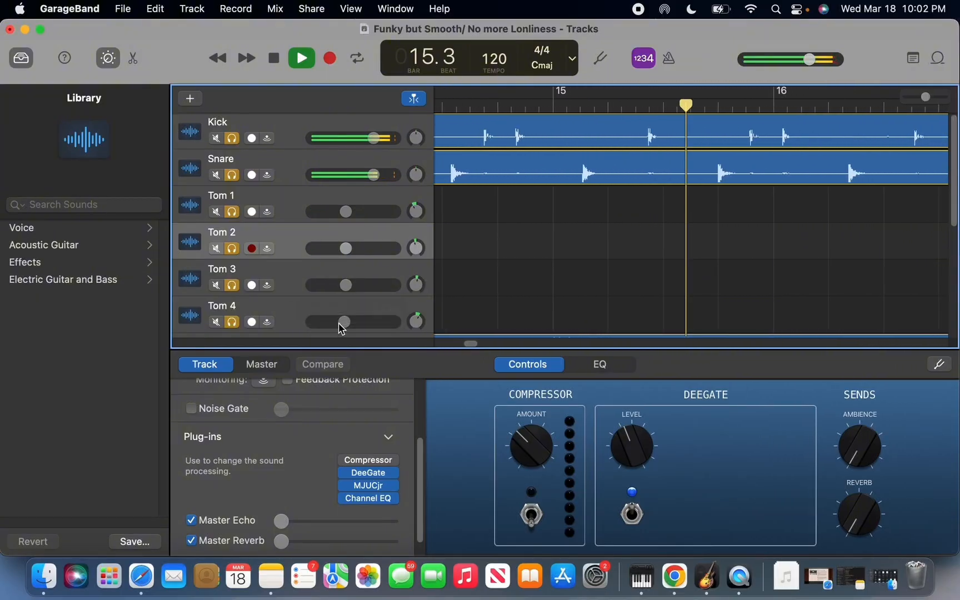
click(341, 322)
drag(343, 322, 346, 323)
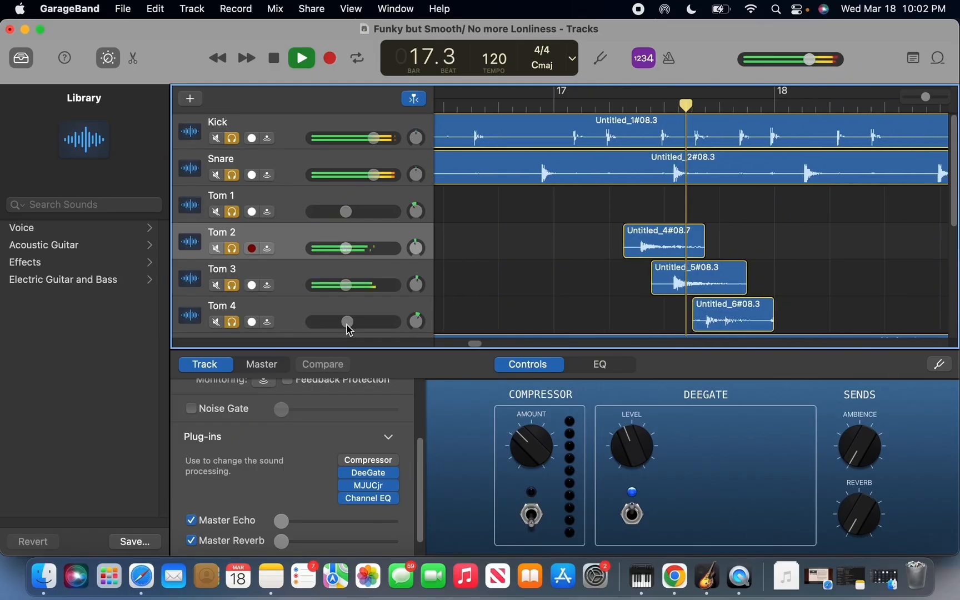
click(275, 59)
click(275, 59)
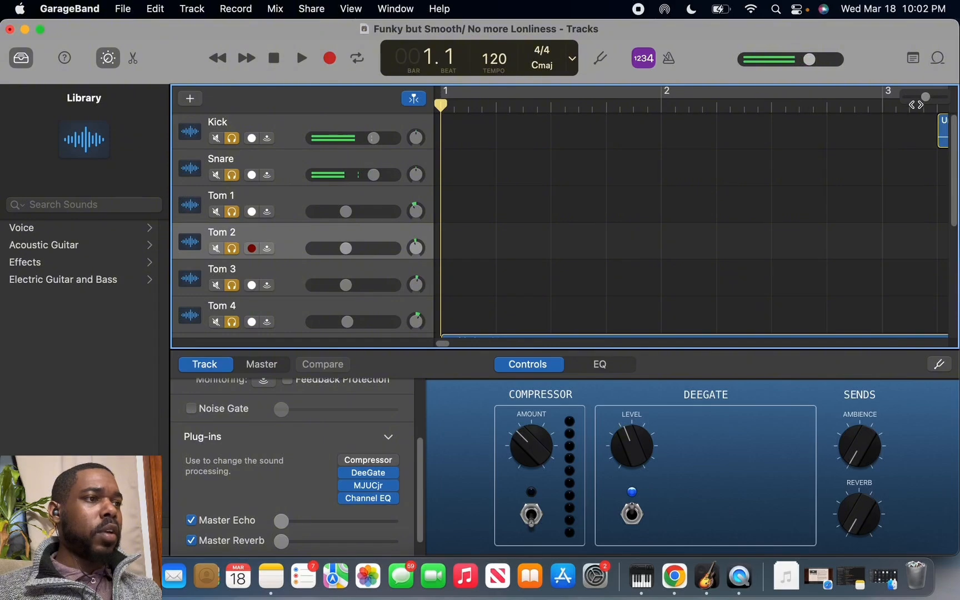
Step: Play the soloed drum mix from bar 1 with the arrangement zoomed out to show about 20 bars
drag(924, 97, 914, 97)
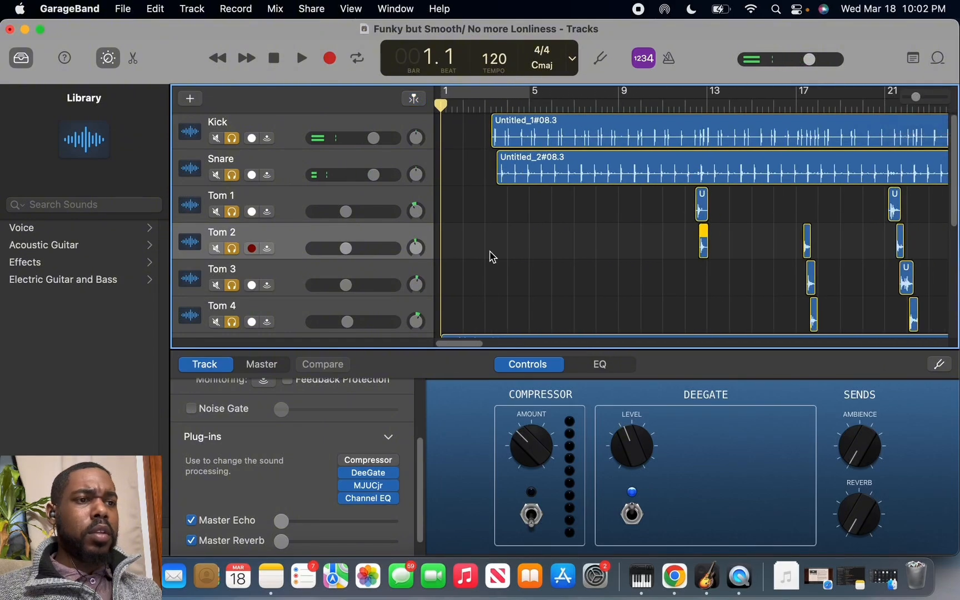
scroll(367, 328, down, 2)
scroll(366, 328, down, 3)
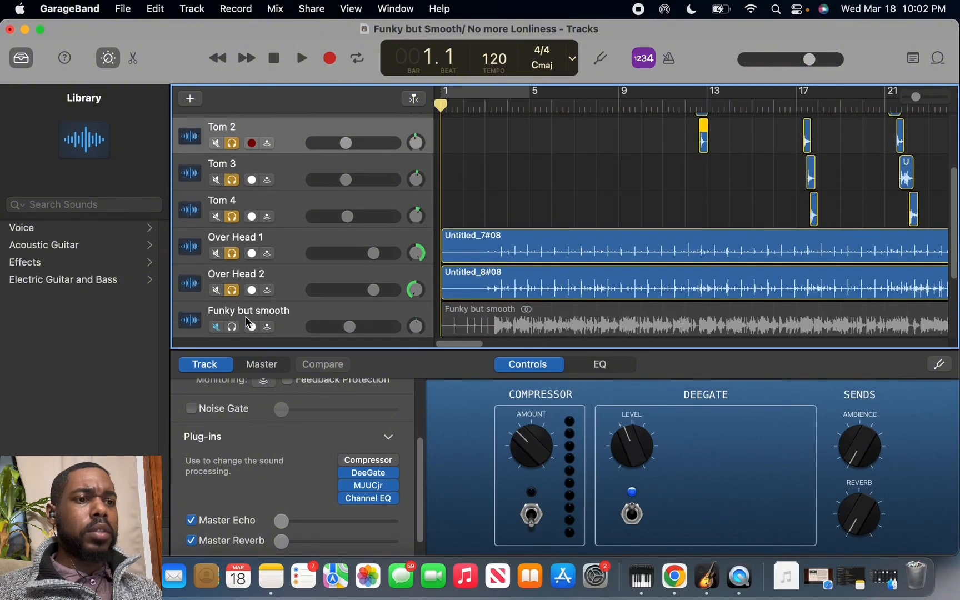
click(302, 58)
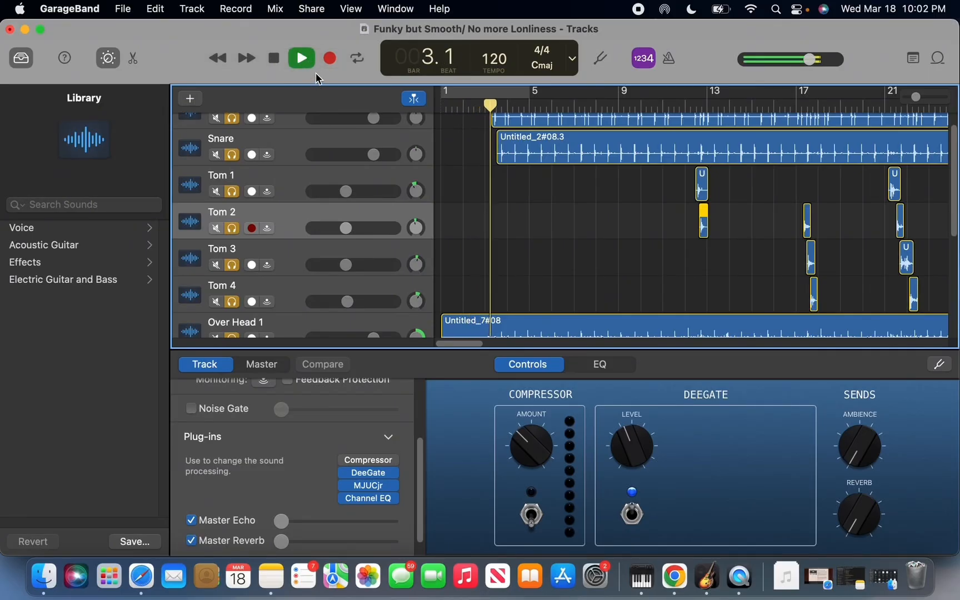
scroll(298, 189, down, 1)
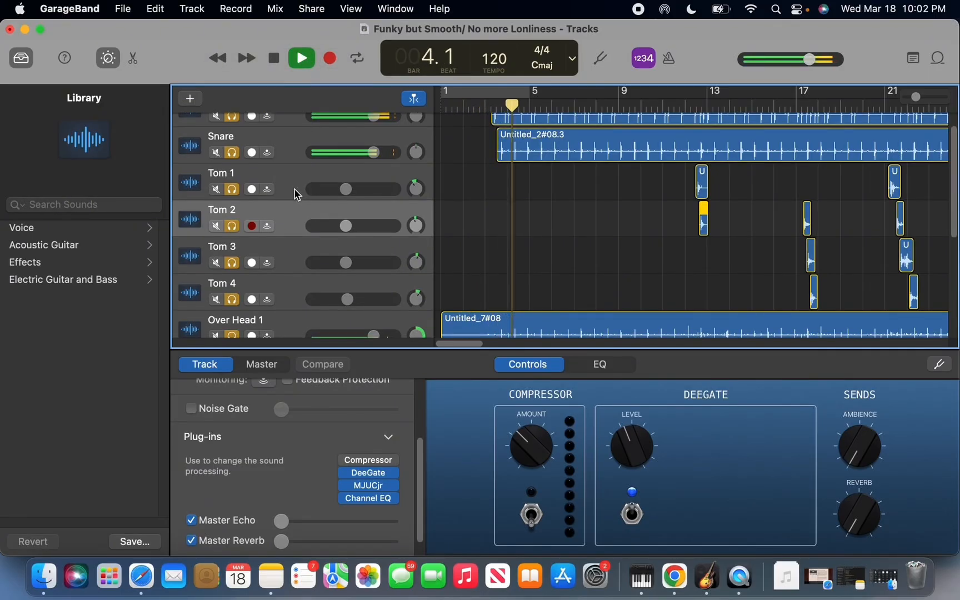
scroll(298, 192, up, 2)
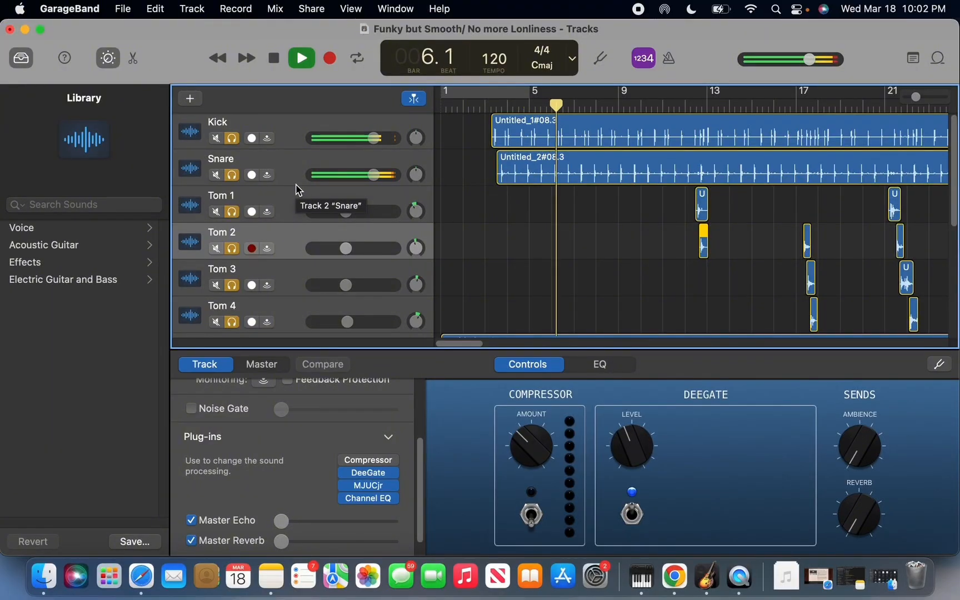
Step: Lower the DeeGate fader on the Kick track to about -35.1 and close the plug-in
click(287, 146)
mouse_move(370, 487)
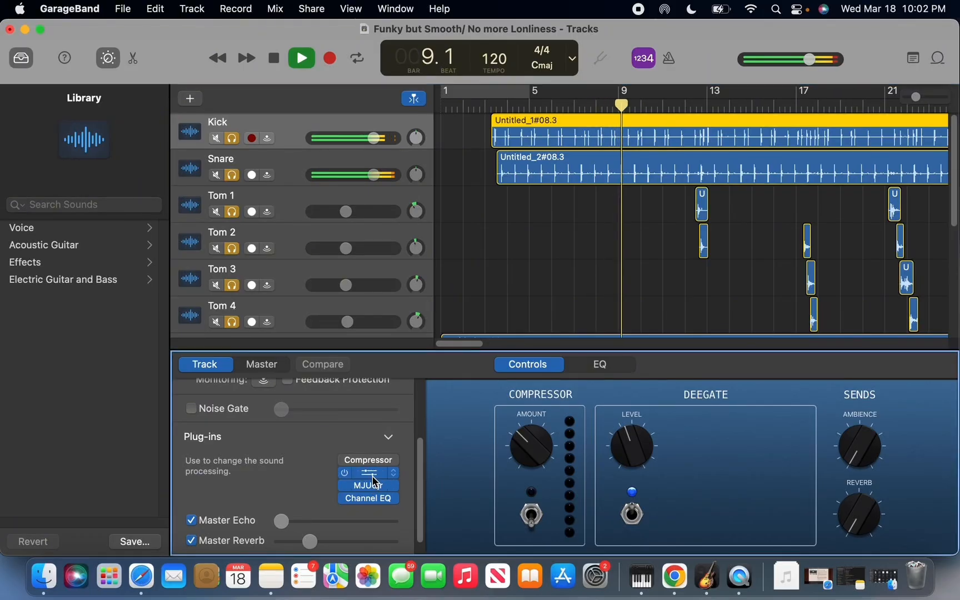
click(374, 478)
drag(472, 378, 473, 387)
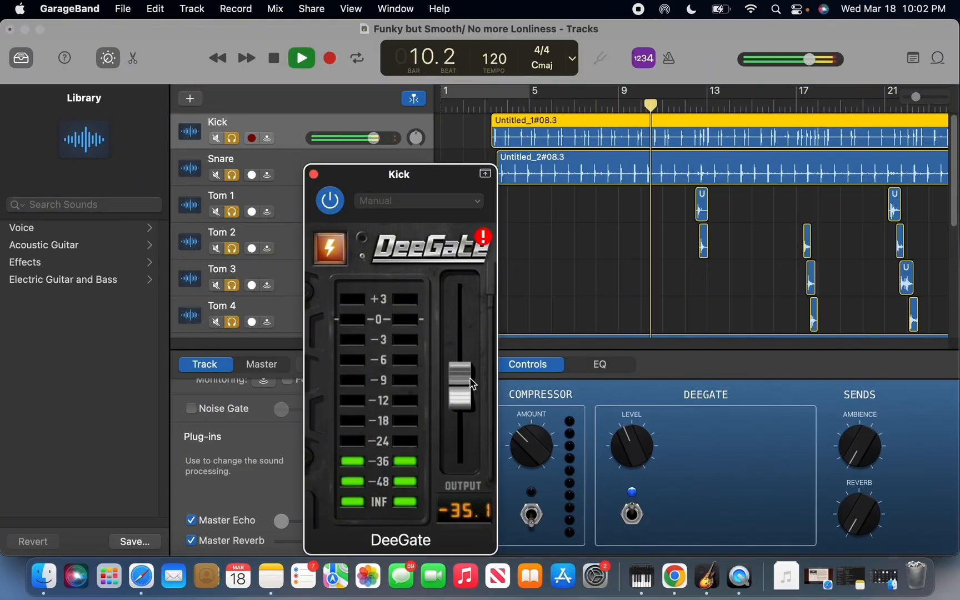
click(314, 174)
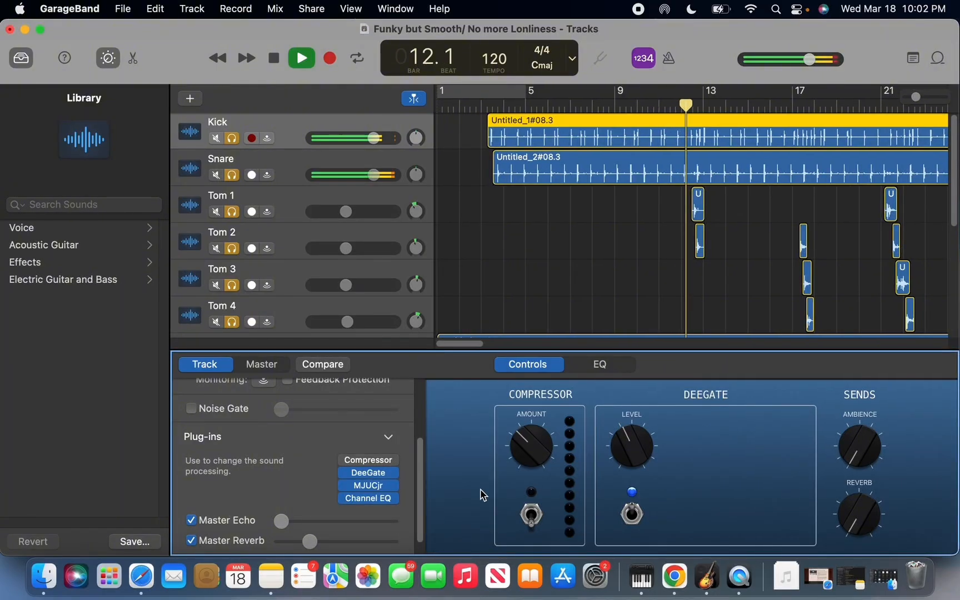
Step: Set the Kick's MJUCjr compression to 17.8 with make-up at 7.0 and close the plug-in
click(367, 487)
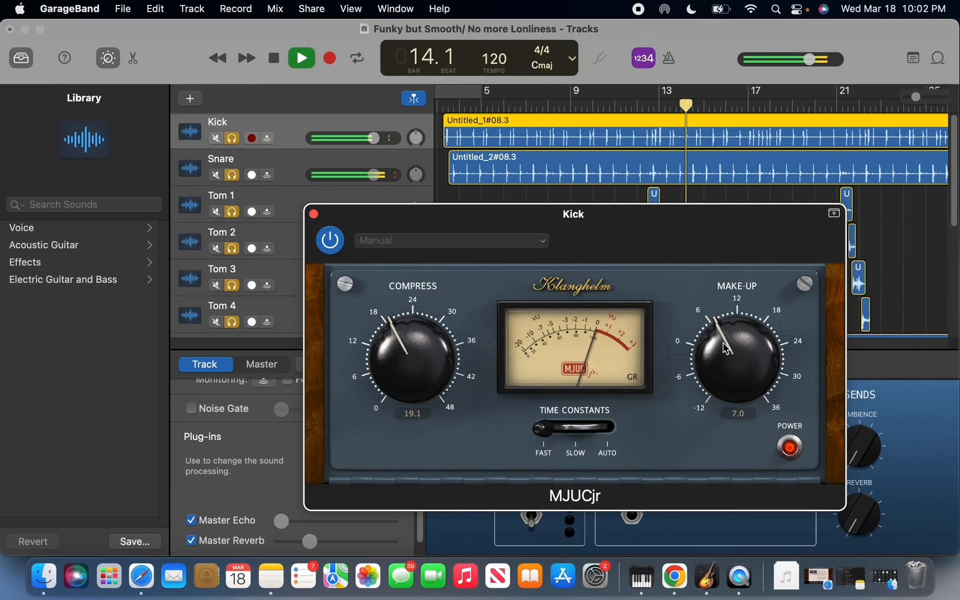
drag(726, 348, 726, 344)
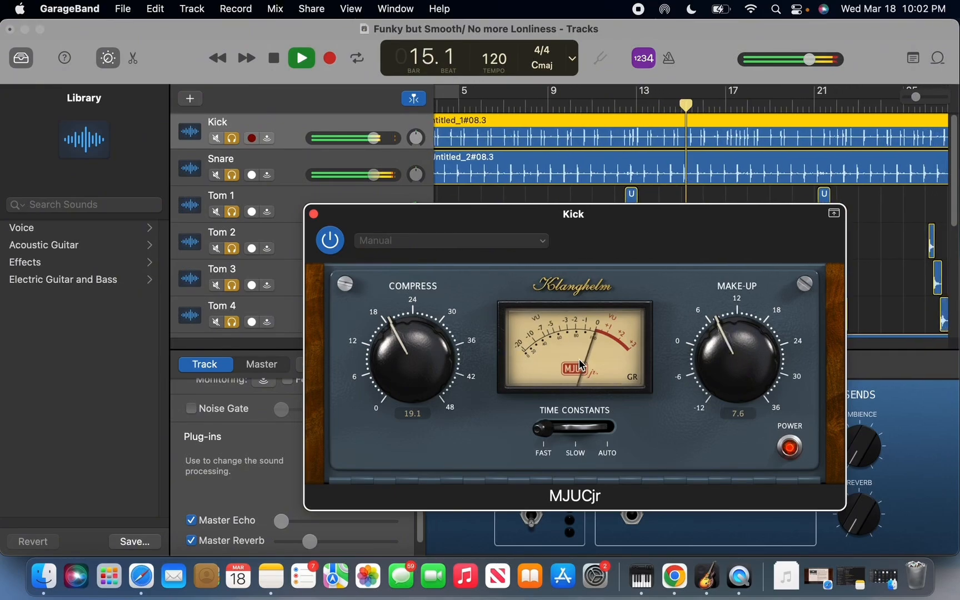
drag(396, 346, 394, 351)
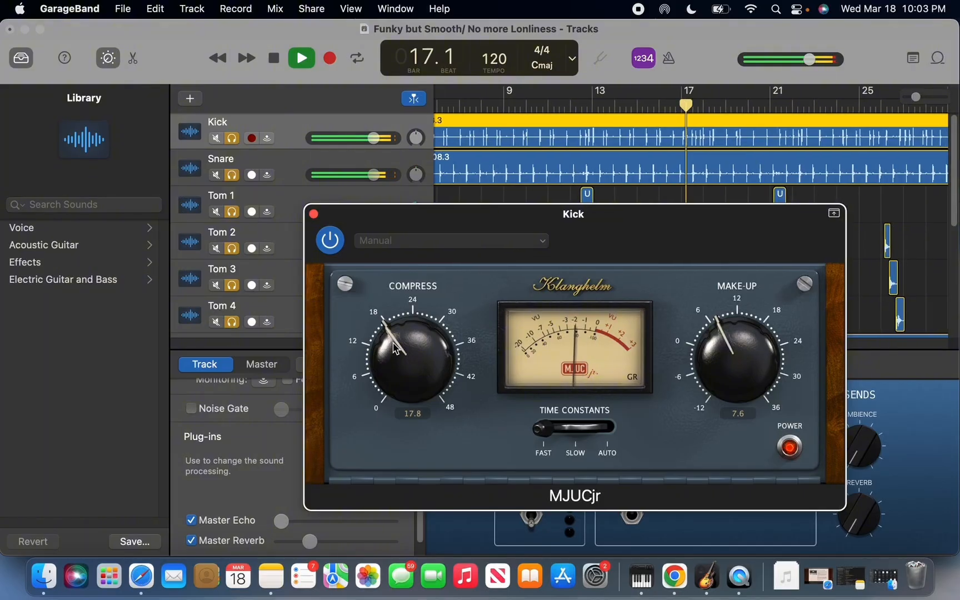
key(XF86AudioRaiseVolume)
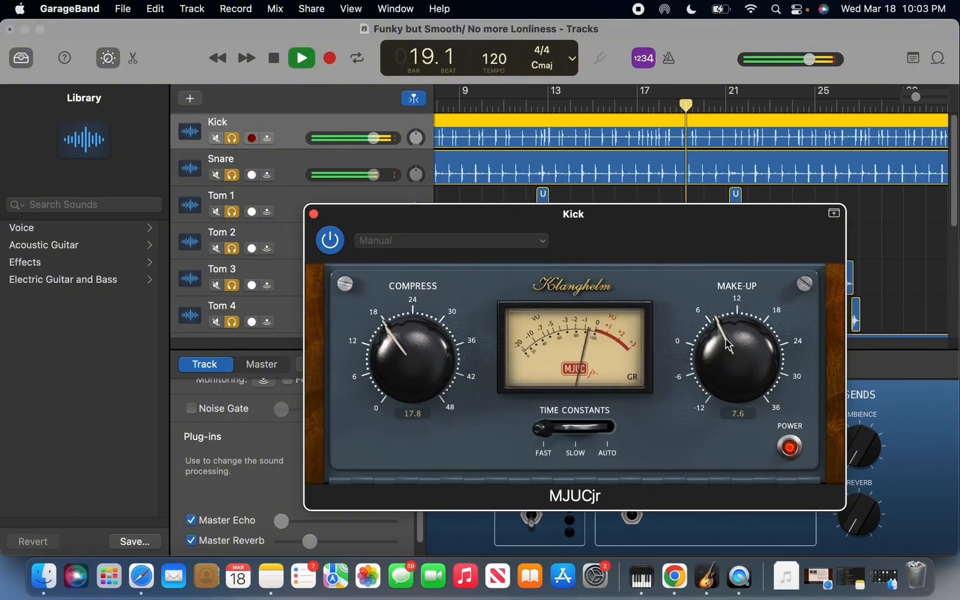
drag(723, 345, 723, 347)
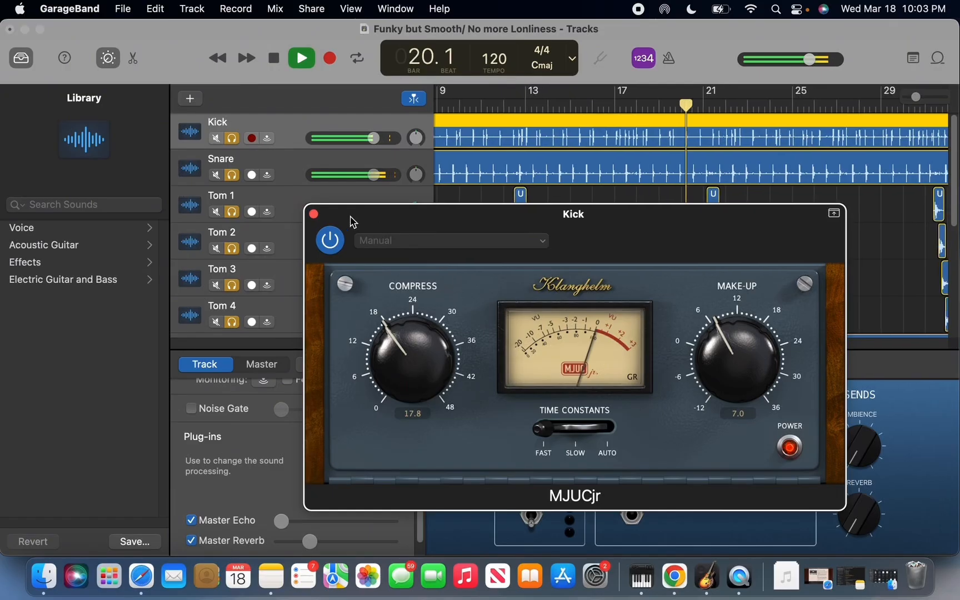
click(314, 215)
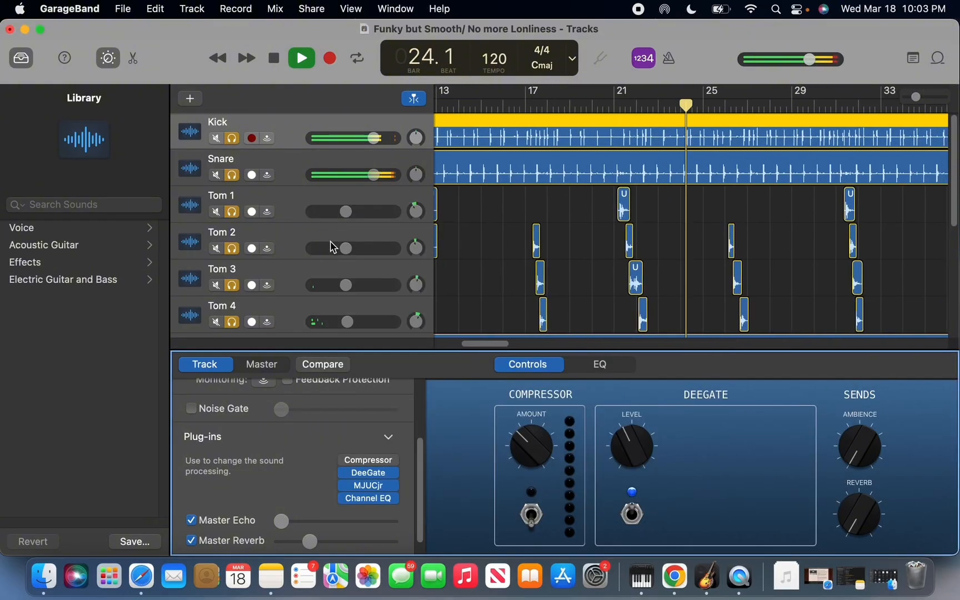
Step: Move the Snare's Channel EQ mid cut to about 400 Hz with a gain of about -15 dB
click(290, 162)
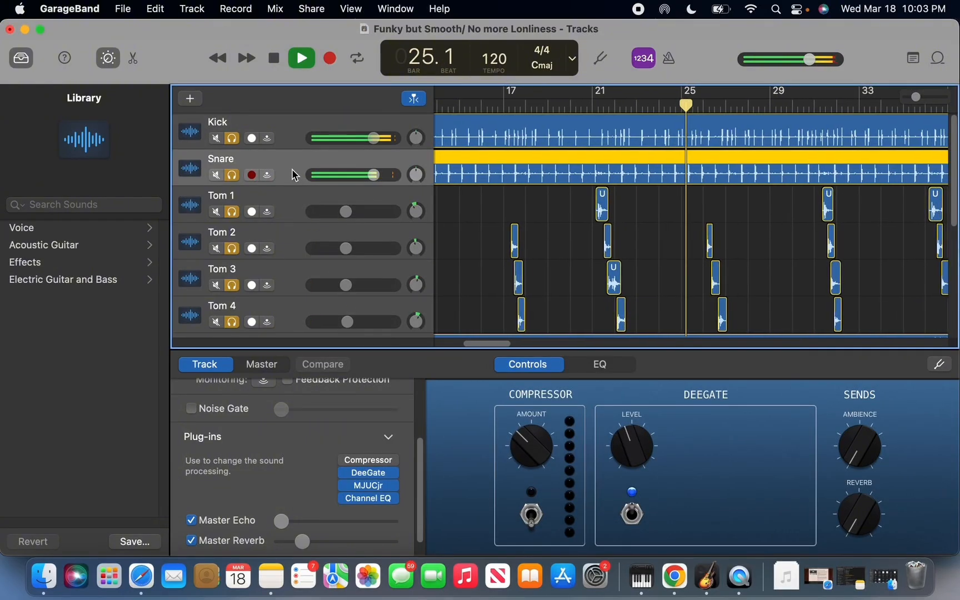
click(376, 500)
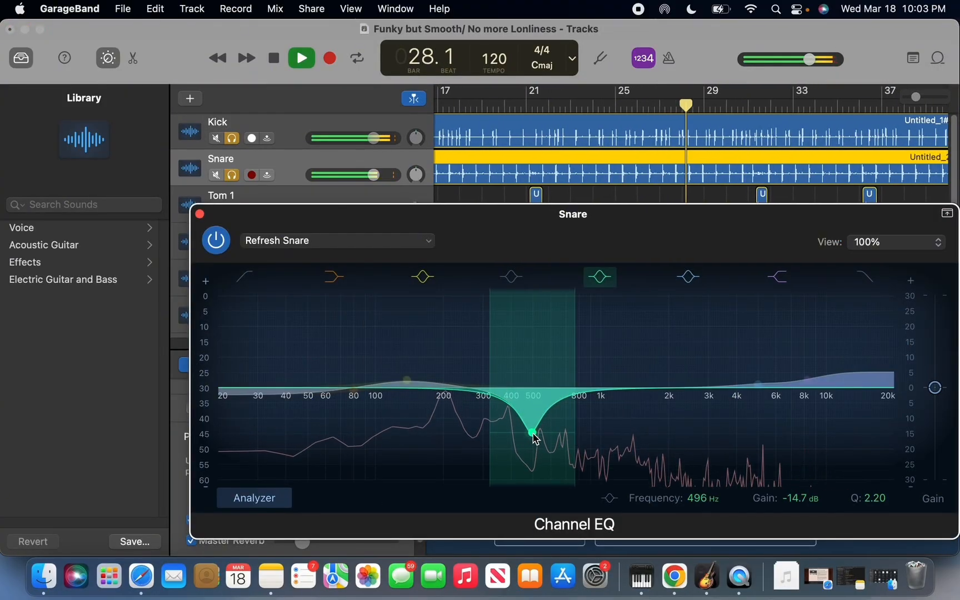
drag(532, 436, 512, 442)
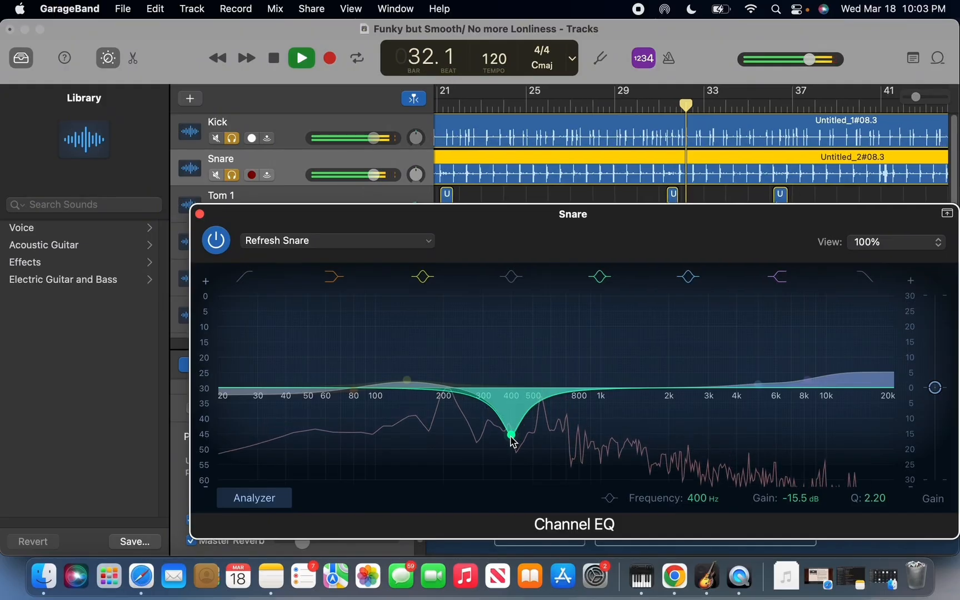
click(512, 442)
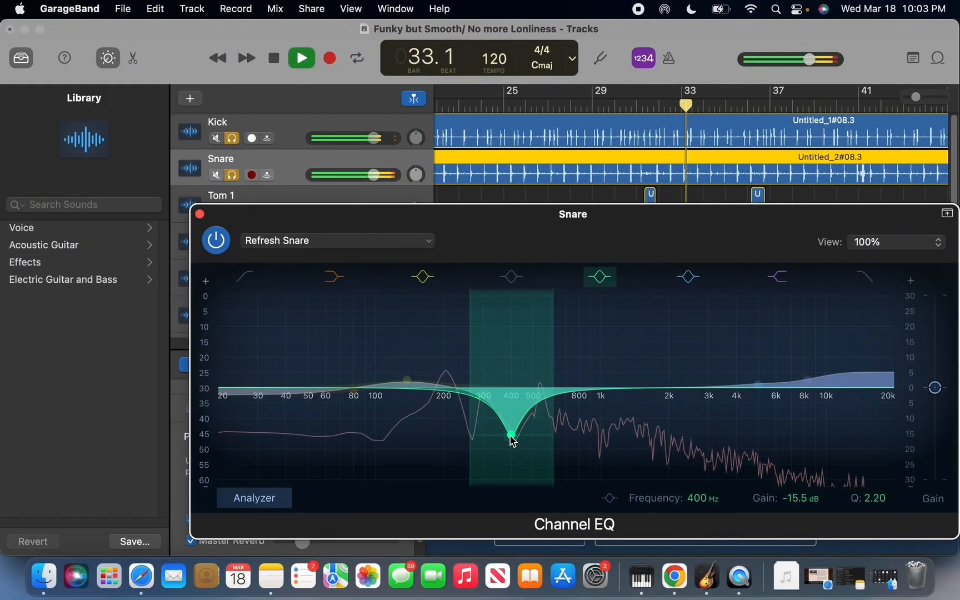
drag(511, 436, 511, 433)
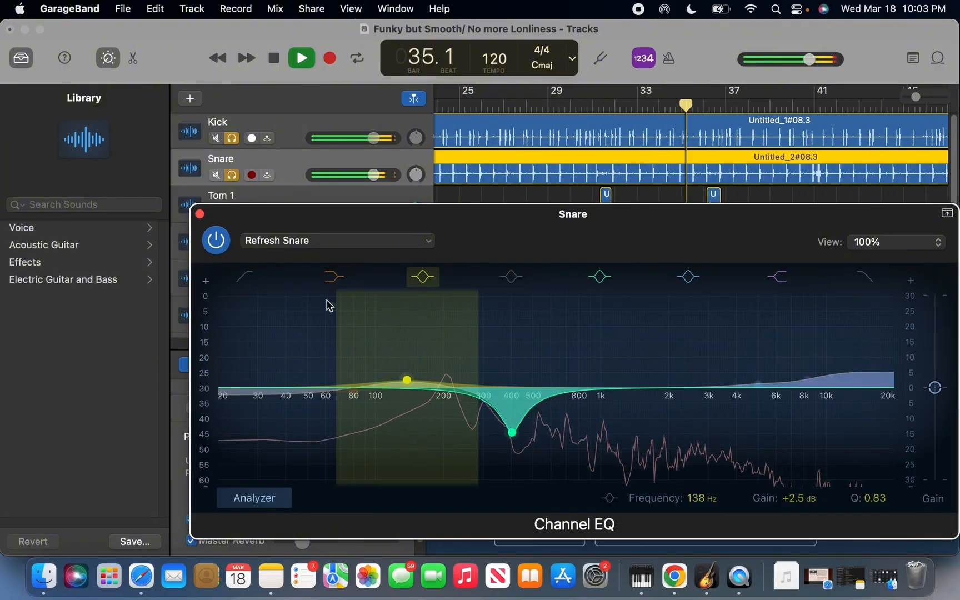
click(200, 215)
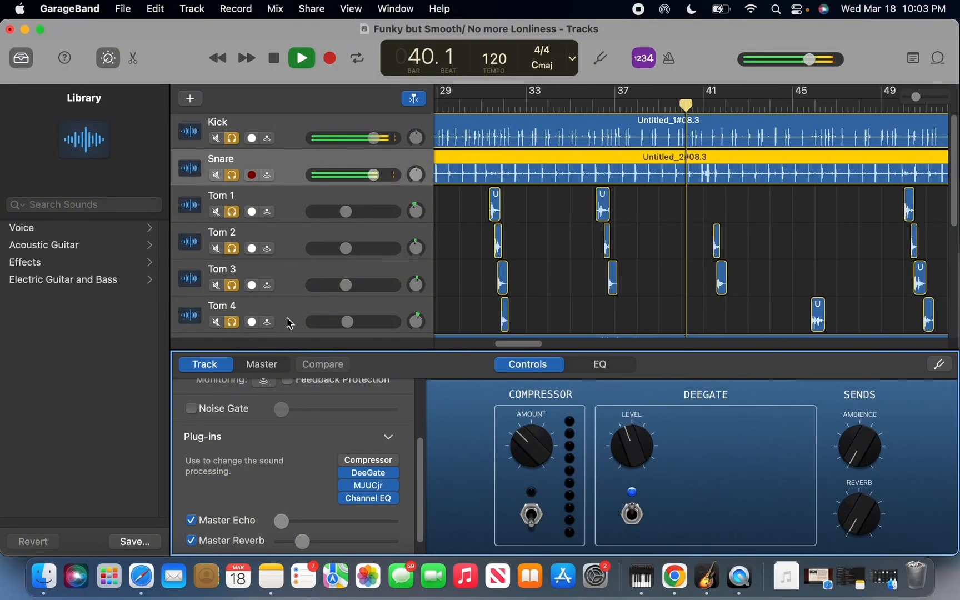
Step: Lower the Snare track's volume slightly while the drum mix plays
scroll(287, 296, down, 2)
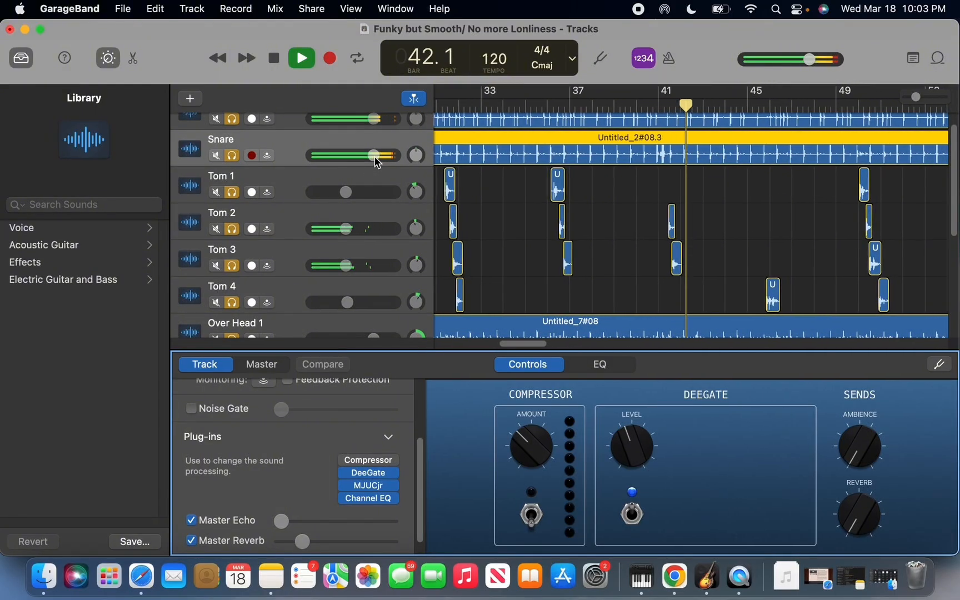
drag(377, 158, 371, 155)
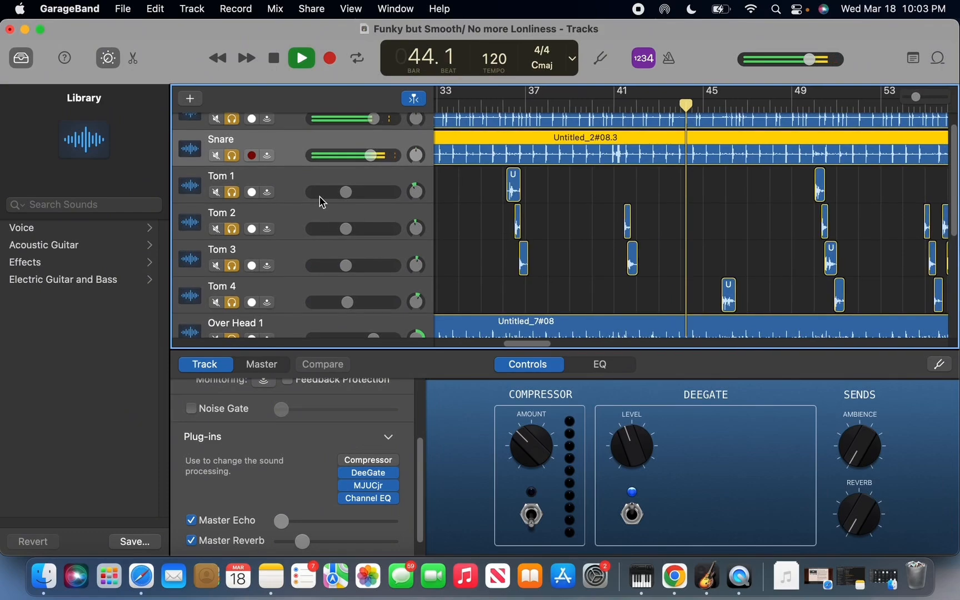
scroll(326, 197, up, 2)
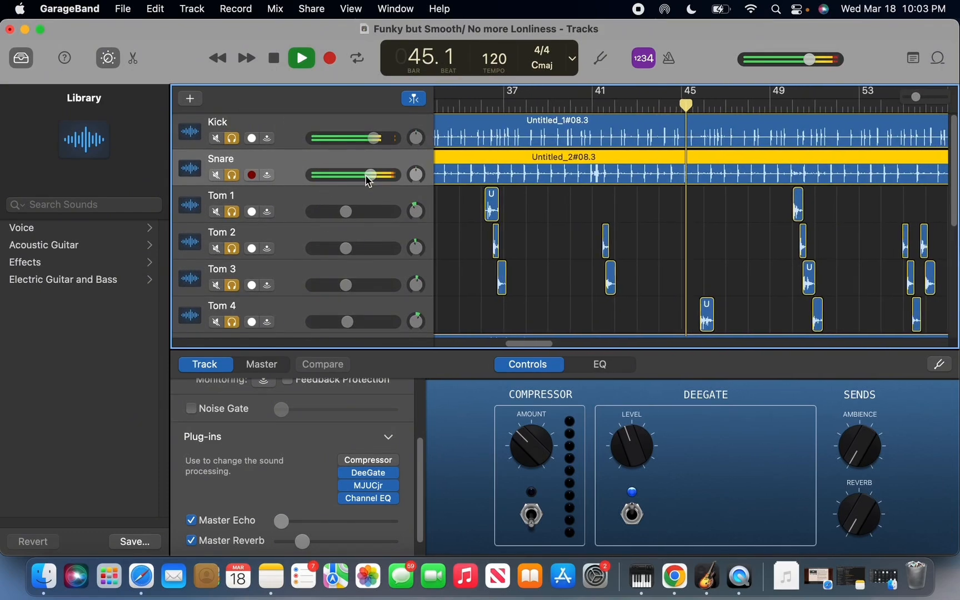
drag(368, 177, 365, 177)
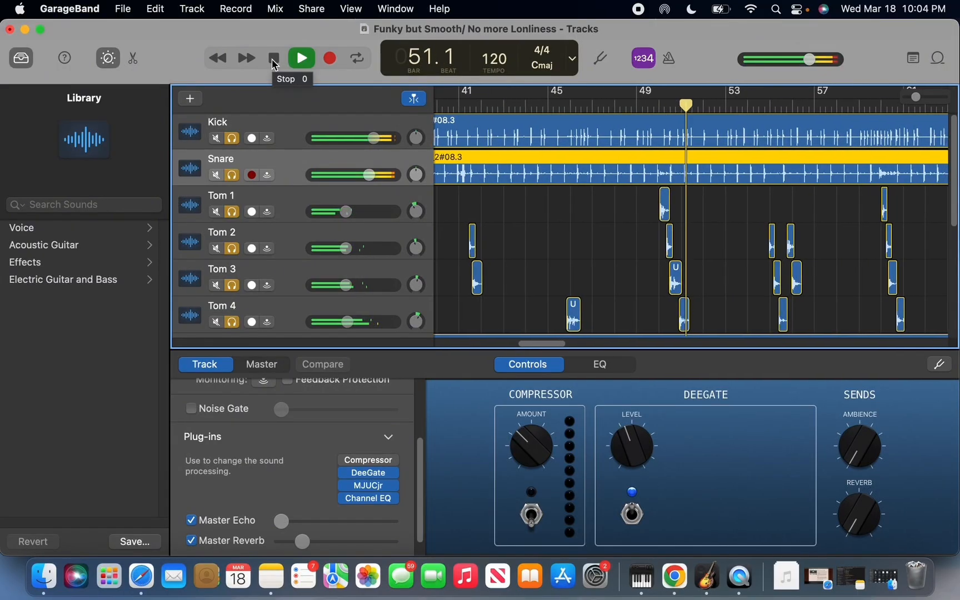
Step: Raise the Tom 4 track's volume slightly while the drums play, and return the stopped playhead to the start
click(349, 321)
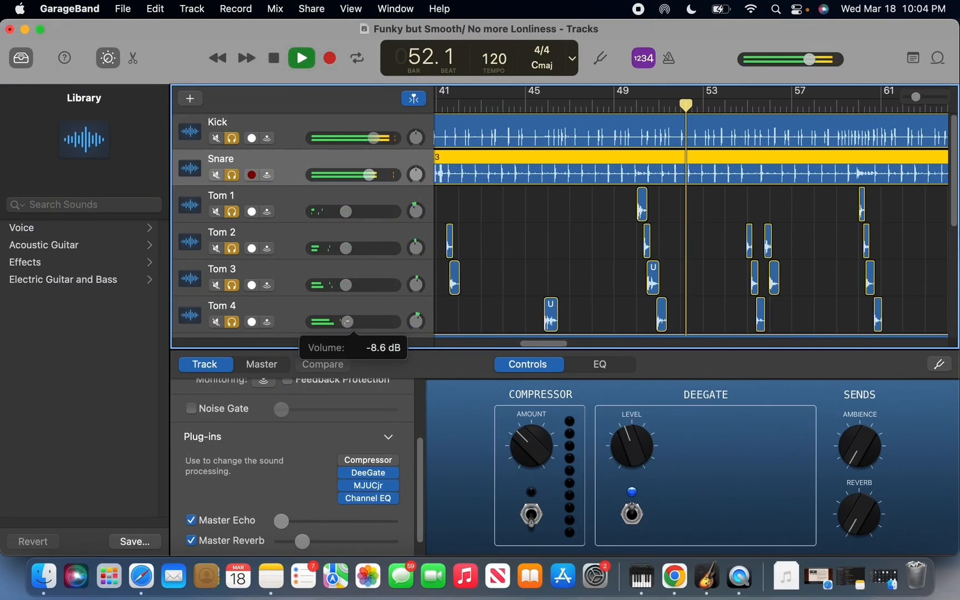
drag(349, 322, 349, 322)
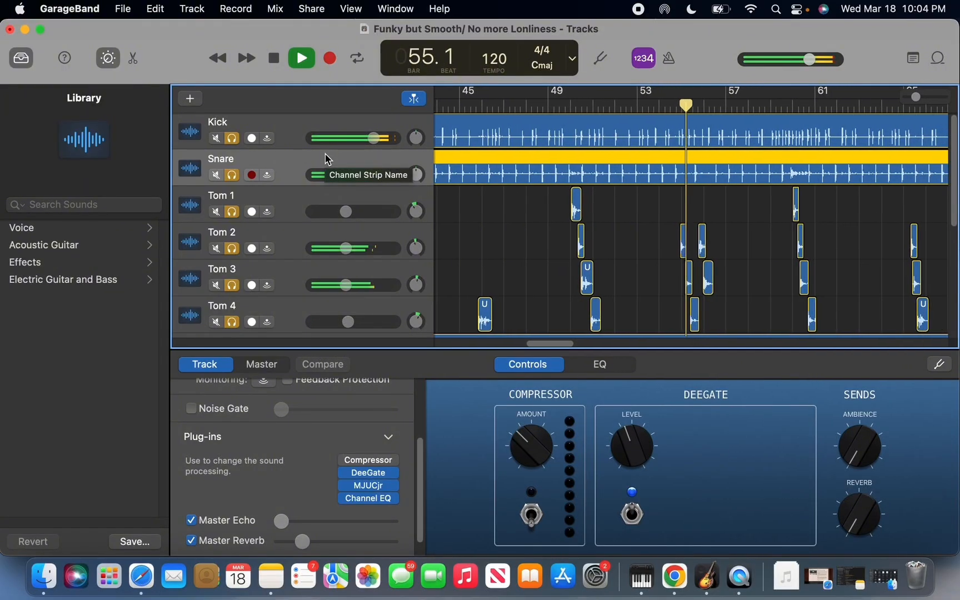
click(276, 63)
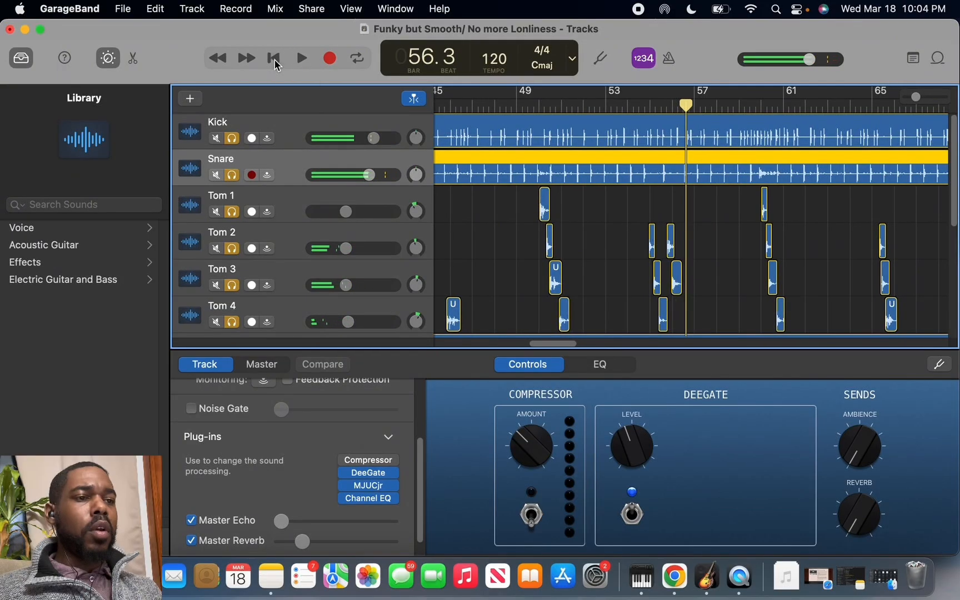
click(276, 62)
Step: Load the Final Mix - Dance mastering preset into the master track's Channel EQ
scroll(482, 202, down, 3)
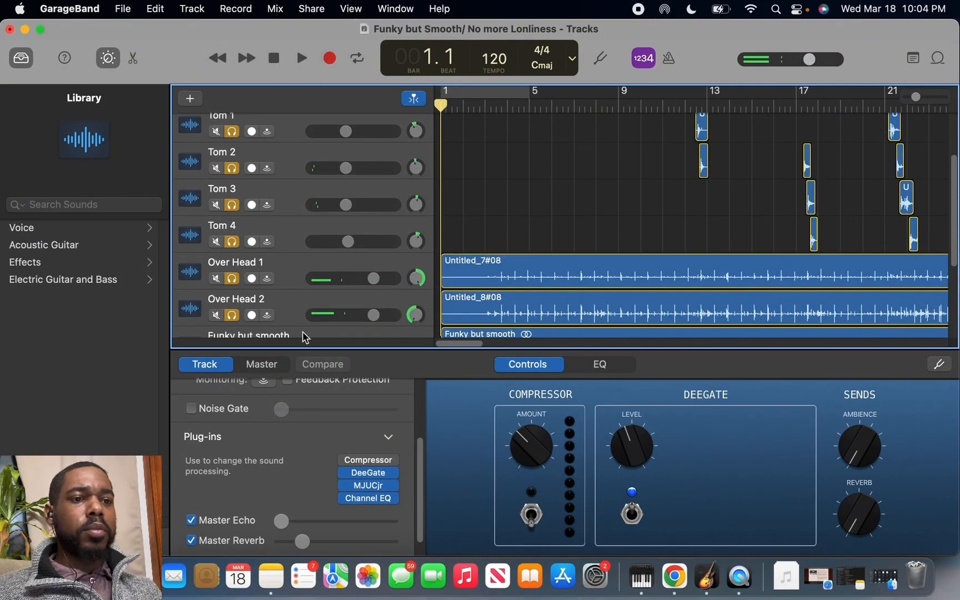
click(264, 365)
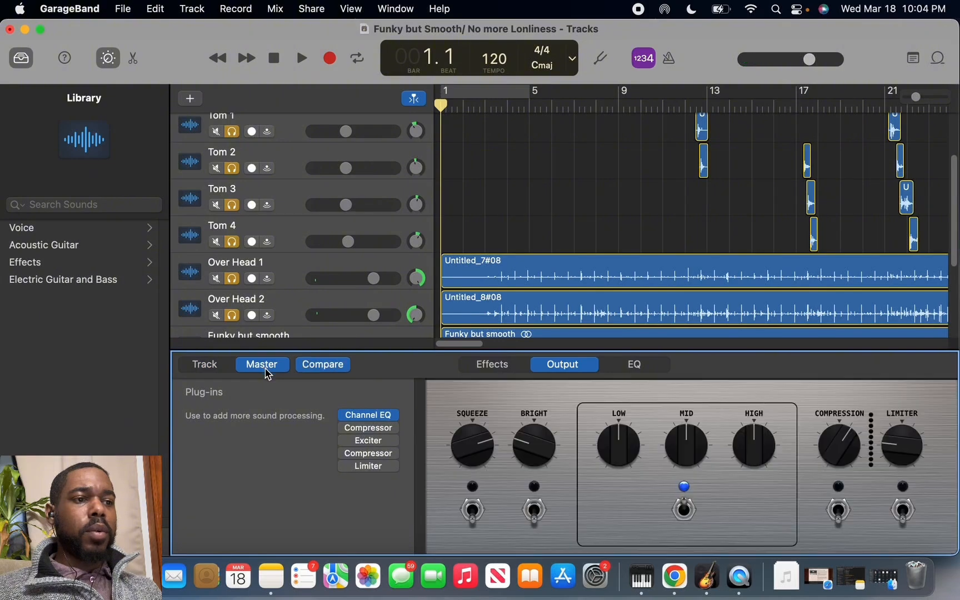
scroll(381, 266, up, 5)
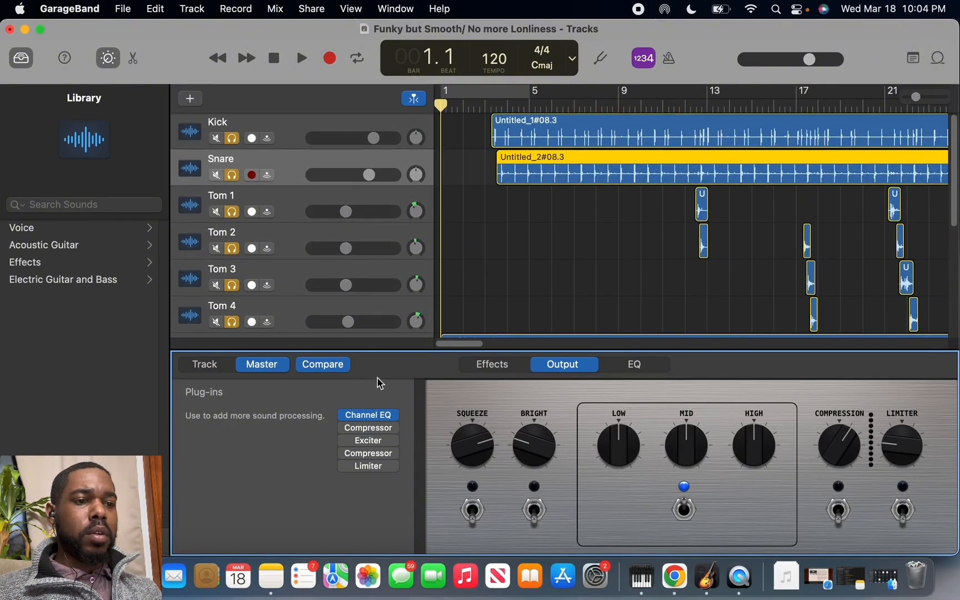
click(379, 418)
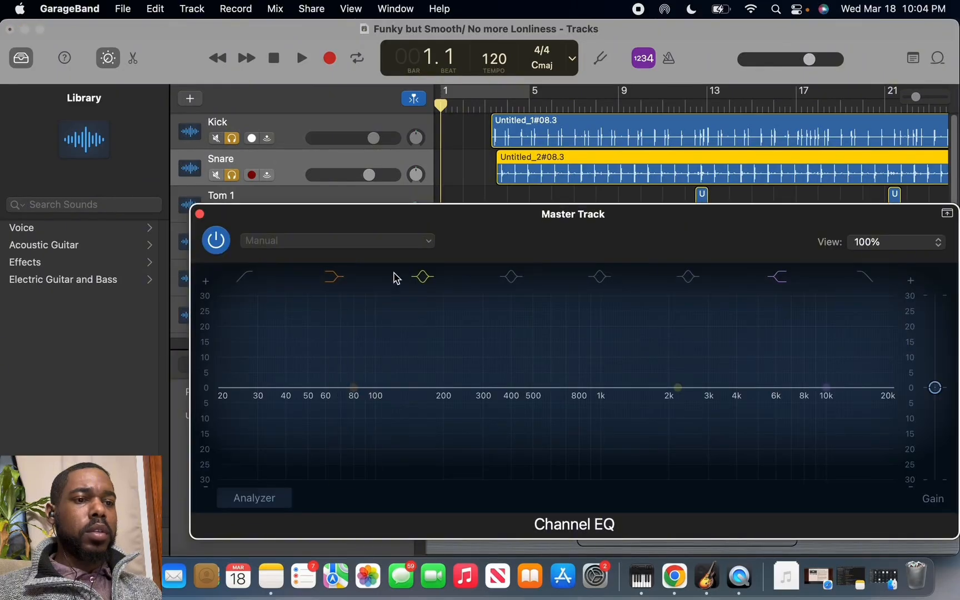
click(428, 242)
mouse_move(312, 433)
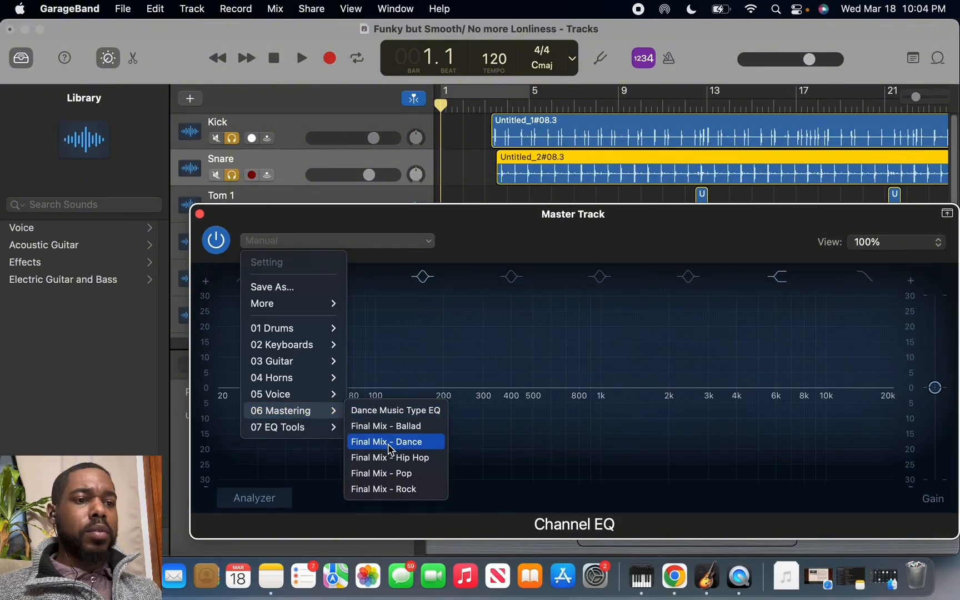
click(390, 442)
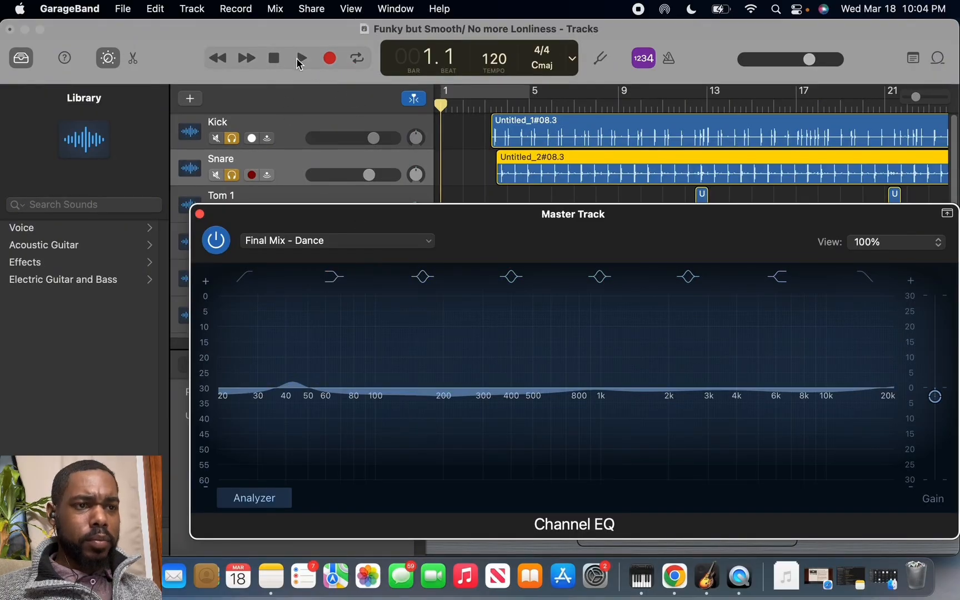
Step: Compare the playing mix with the master Channel EQ off and on, leave it enabled, close the plug-in and stop playback
click(302, 58)
click(216, 240)
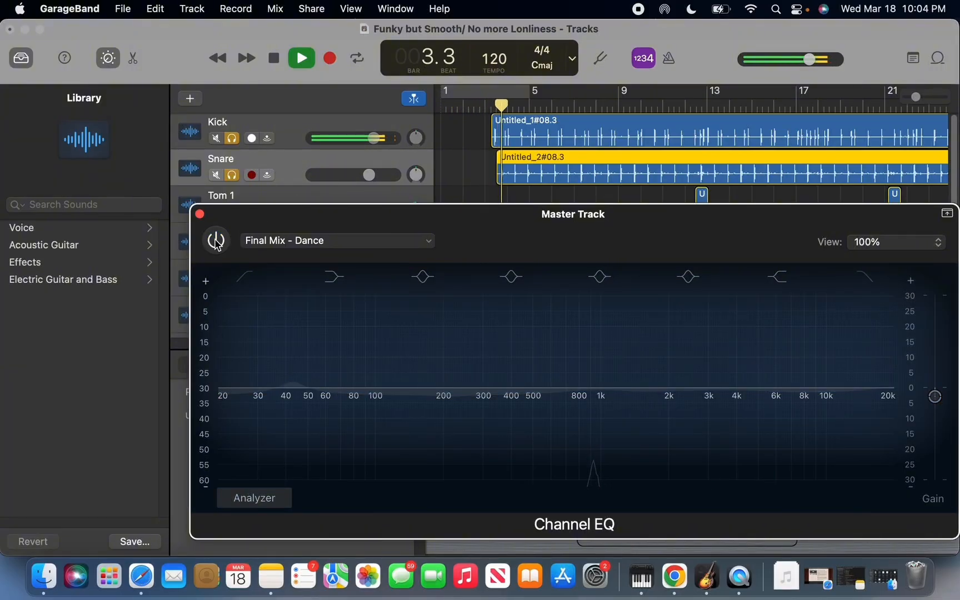
click(216, 240)
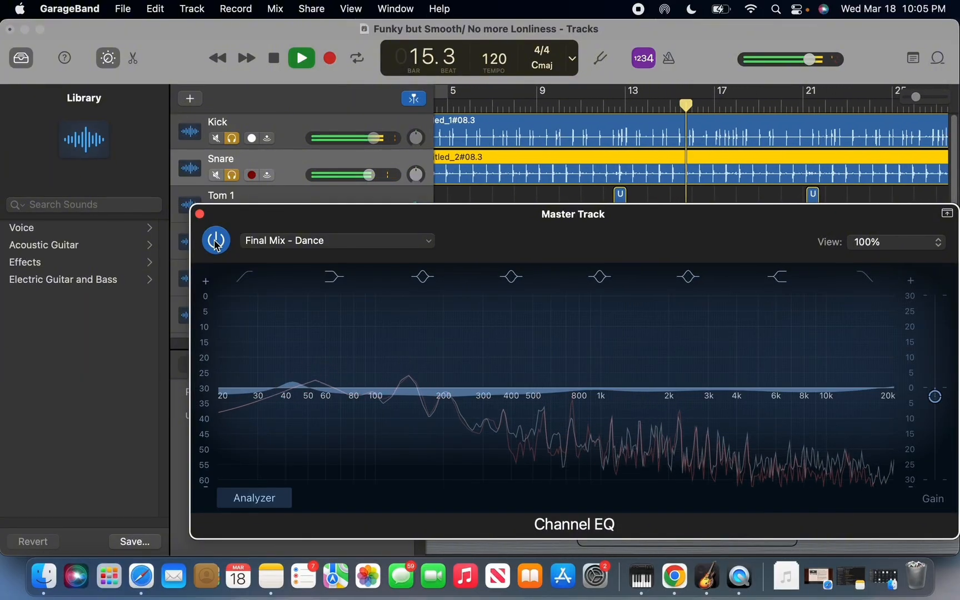
click(216, 241)
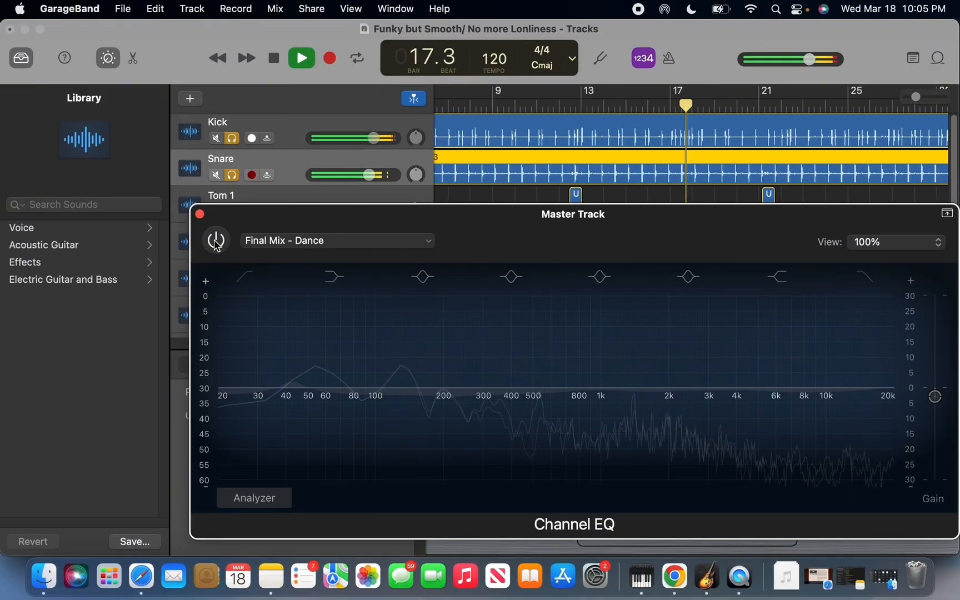
click(216, 241)
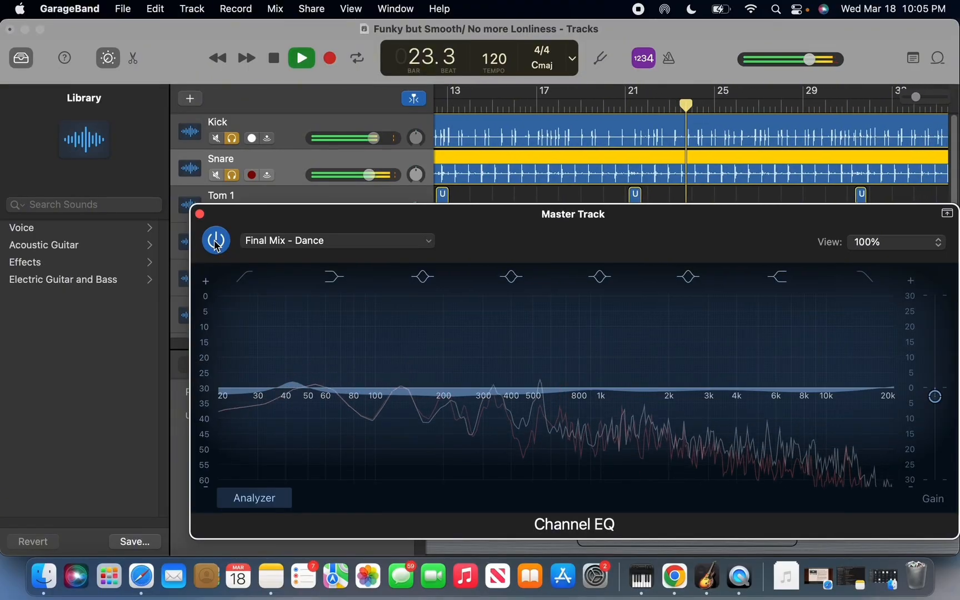
drag(269, 213, 233, 239)
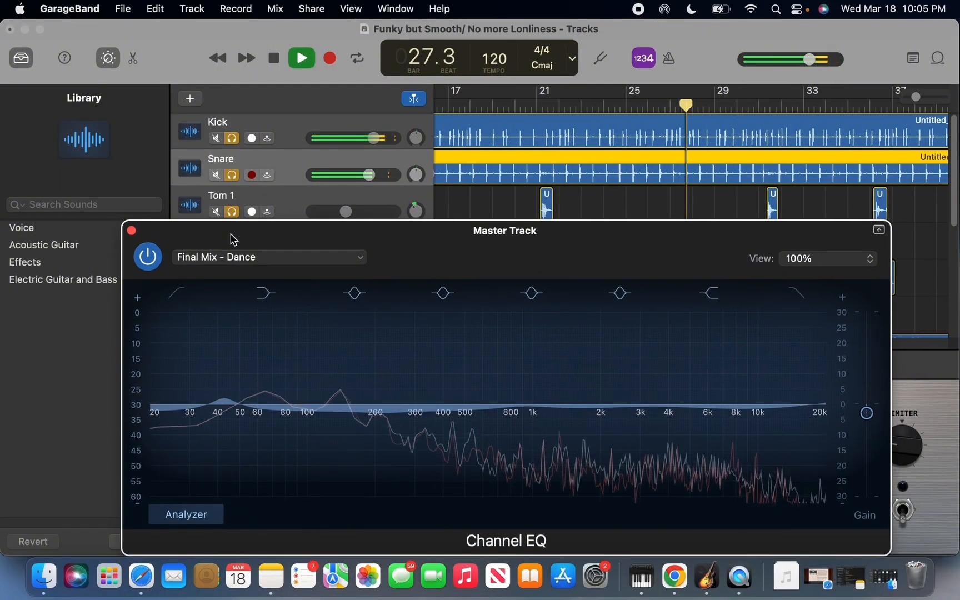
click(132, 231)
click(276, 60)
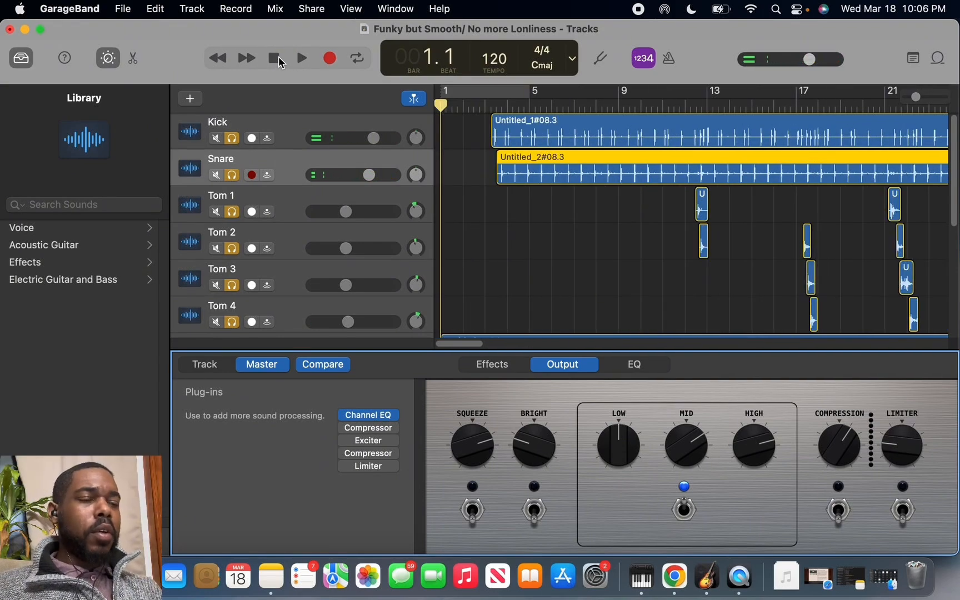
Step: Open the AirDrop sharing options for the finished song
scroll(530, 248, down, 5)
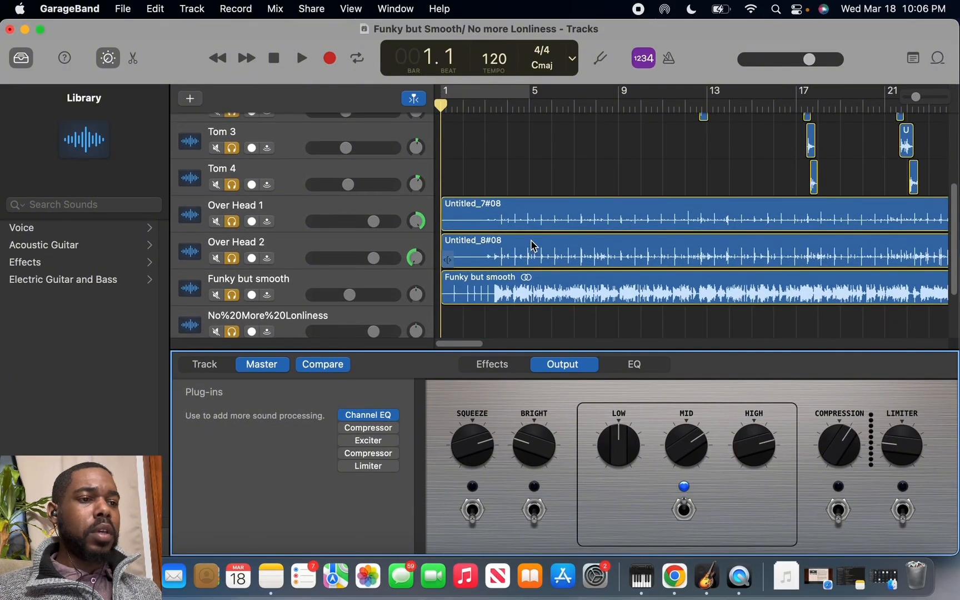
scroll(456, 215, up, 5)
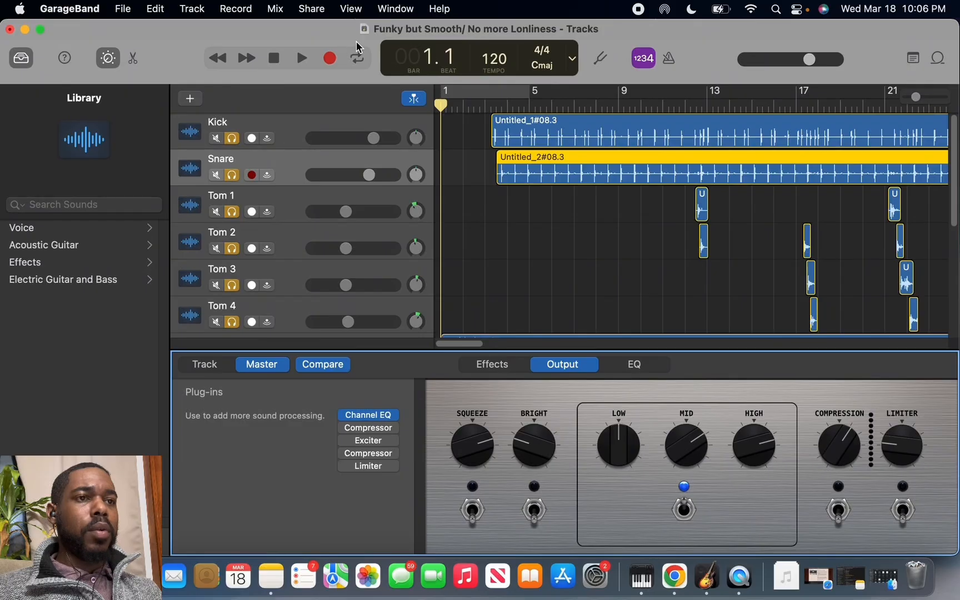
click(316, 10)
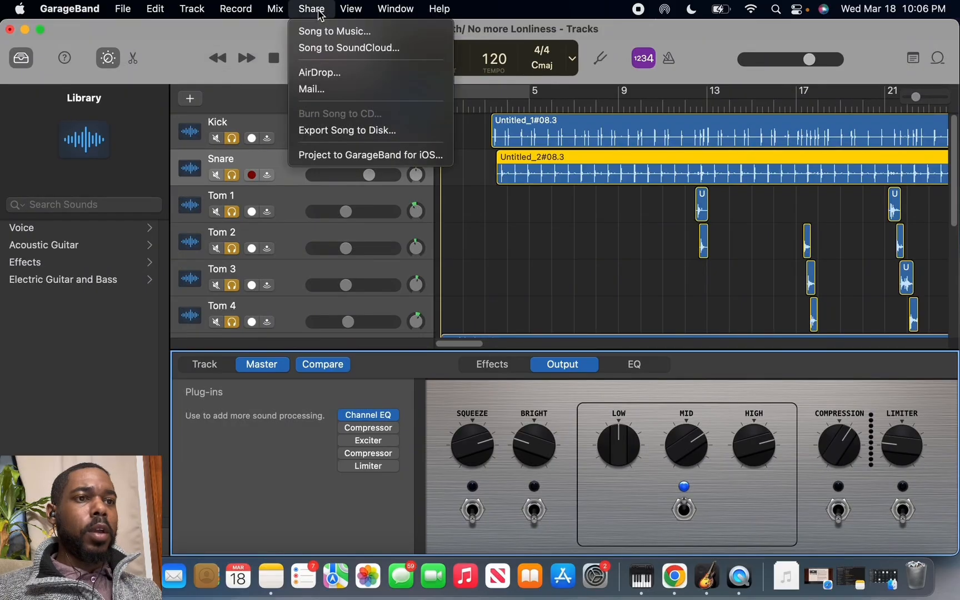
click(330, 75)
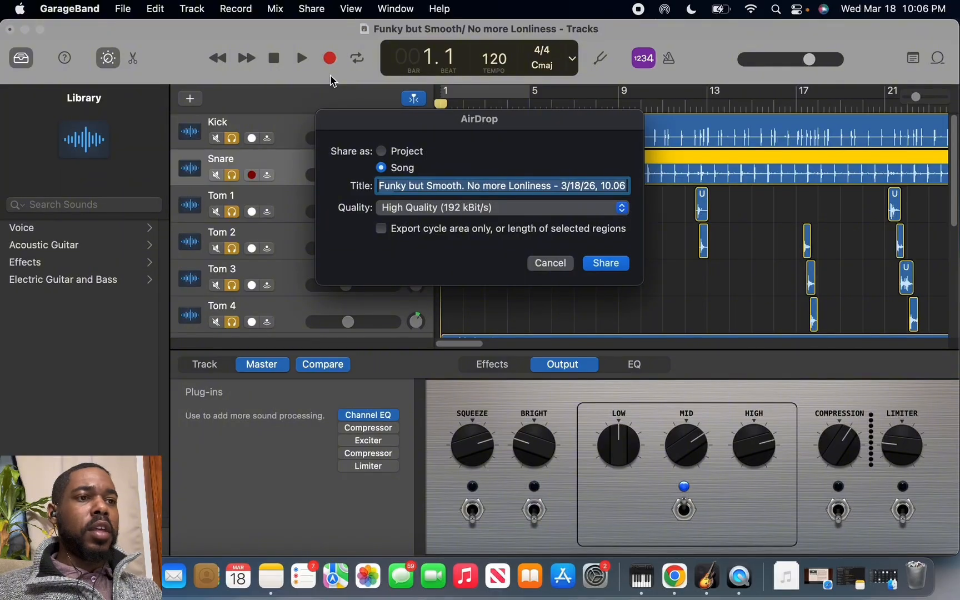